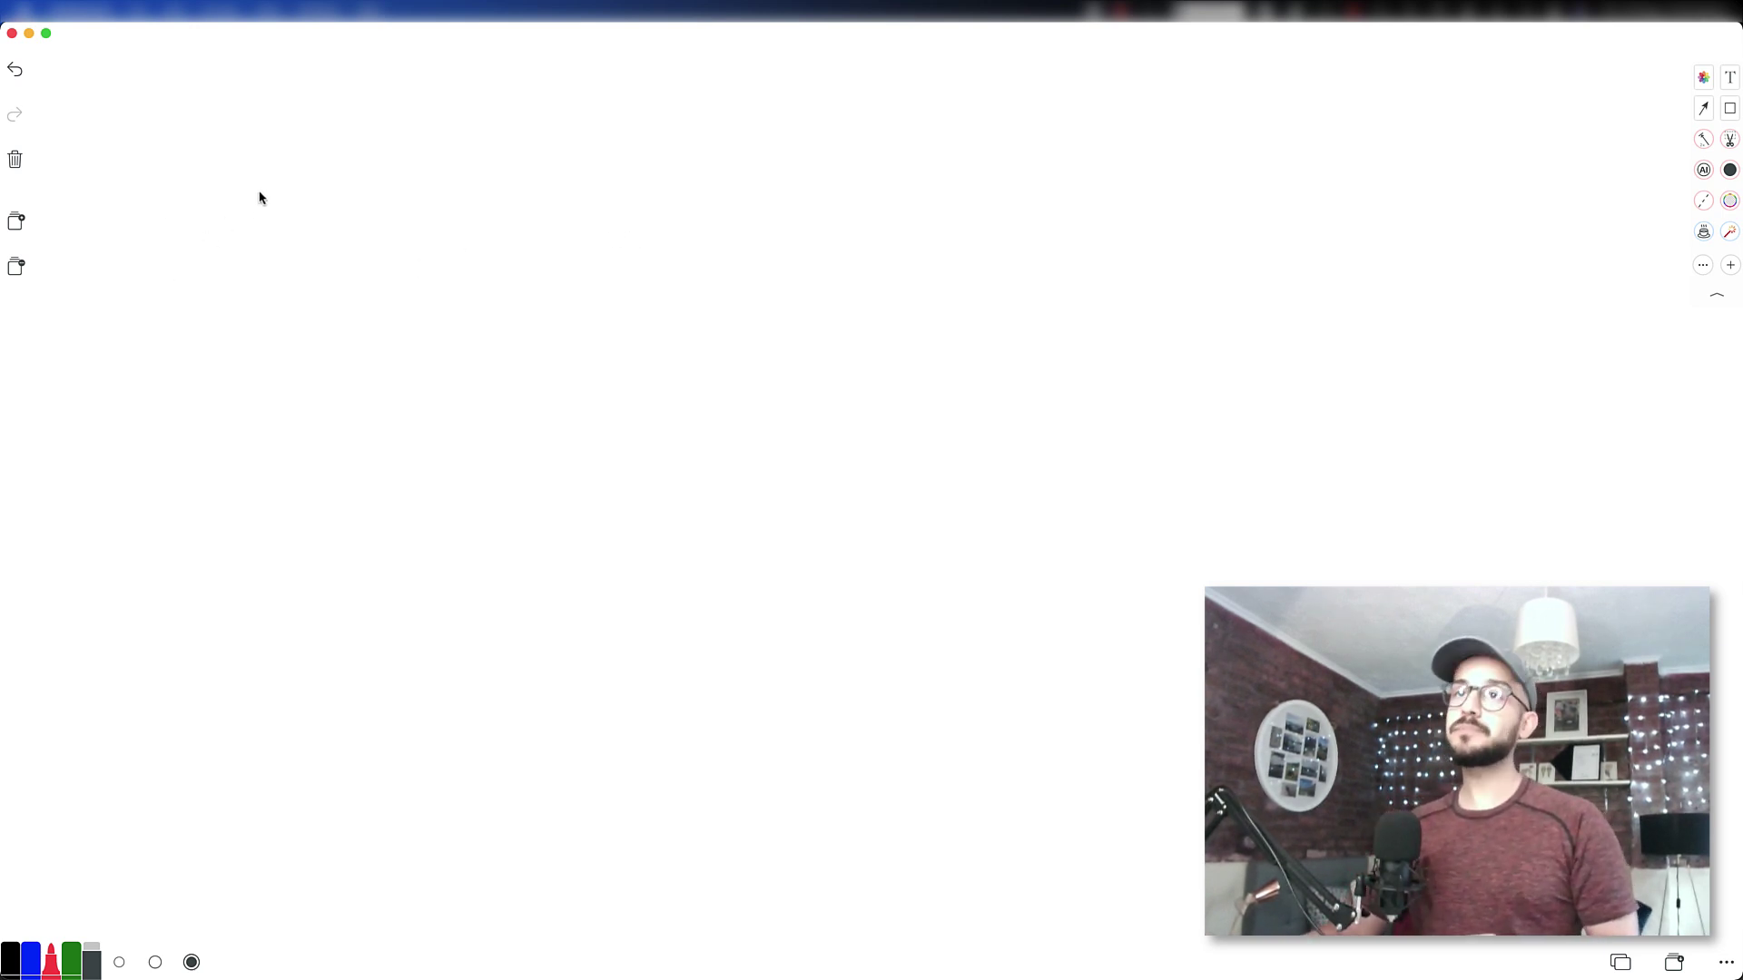
Sketch the upper red web page with text lines and scribble a label above it
mouse_move(212, 234)
mouse_down()
mouse_move(234, 488)
mouse_move(315, 233)
mouse_move(420, 238)
mouse_move(478, 516)
mouse_move(243, 511)
mouse_move(241, 481)
mouse_up()
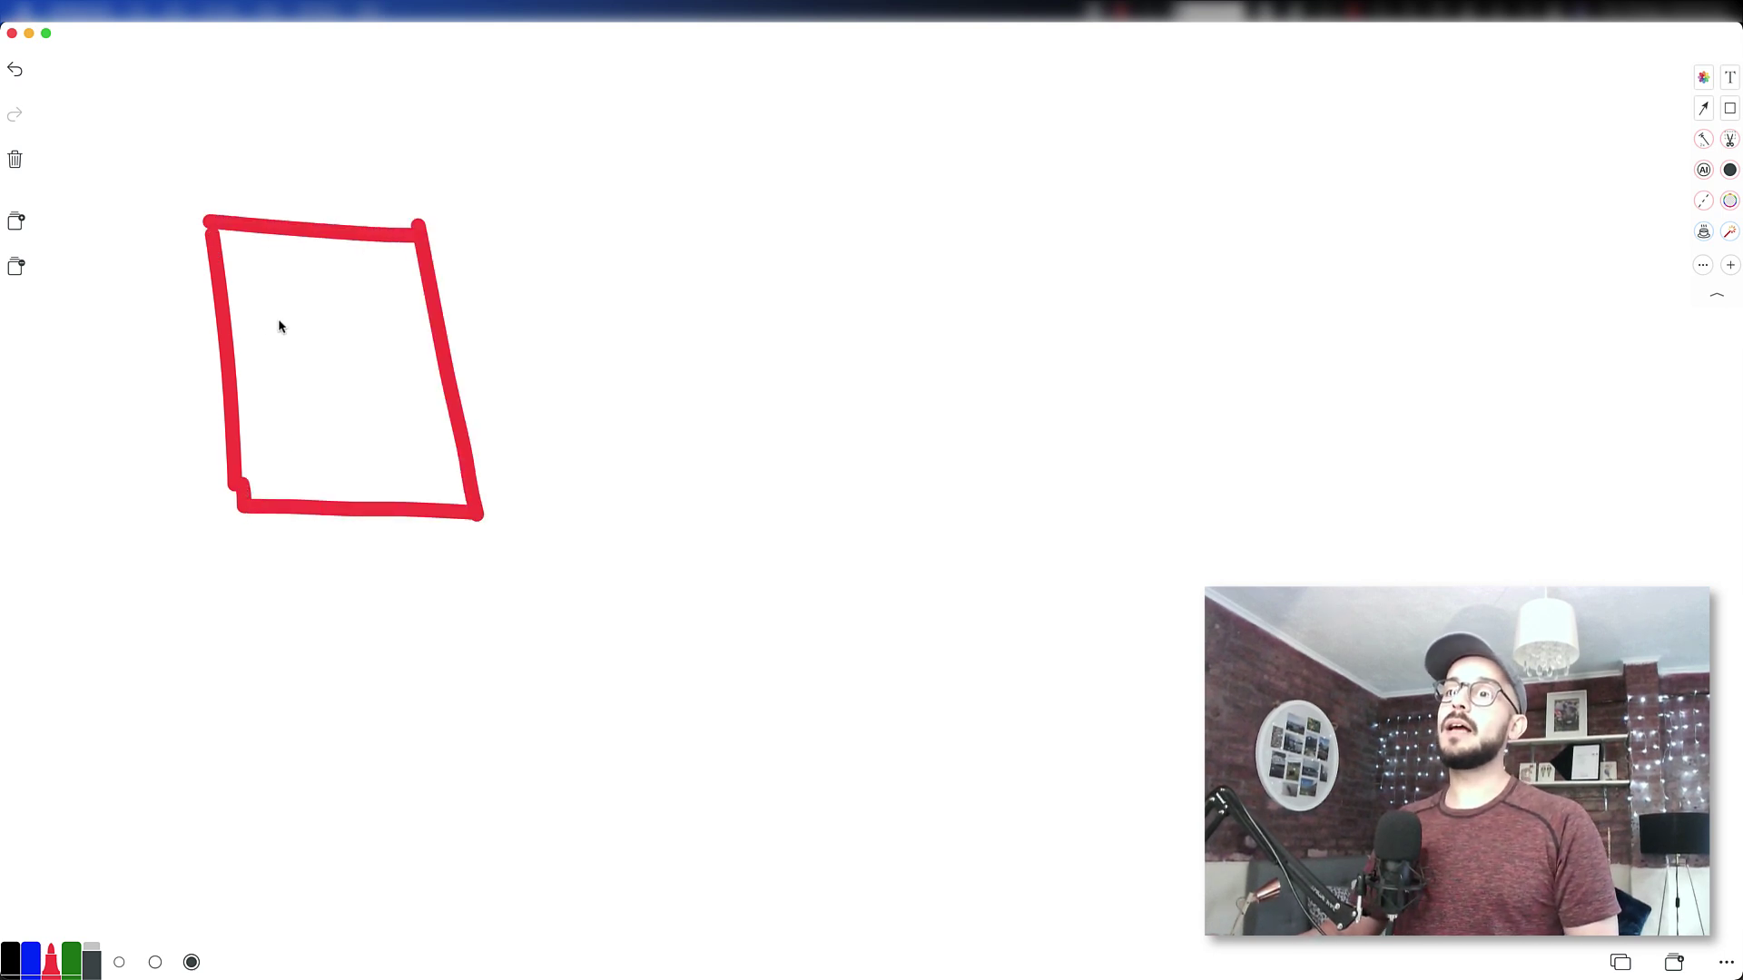
mouse_move(258, 305)
mouse_down()
mouse_move(342, 295)
mouse_move(283, 334)
mouse_move(366, 332)
mouse_move(368, 353)
mouse_up()
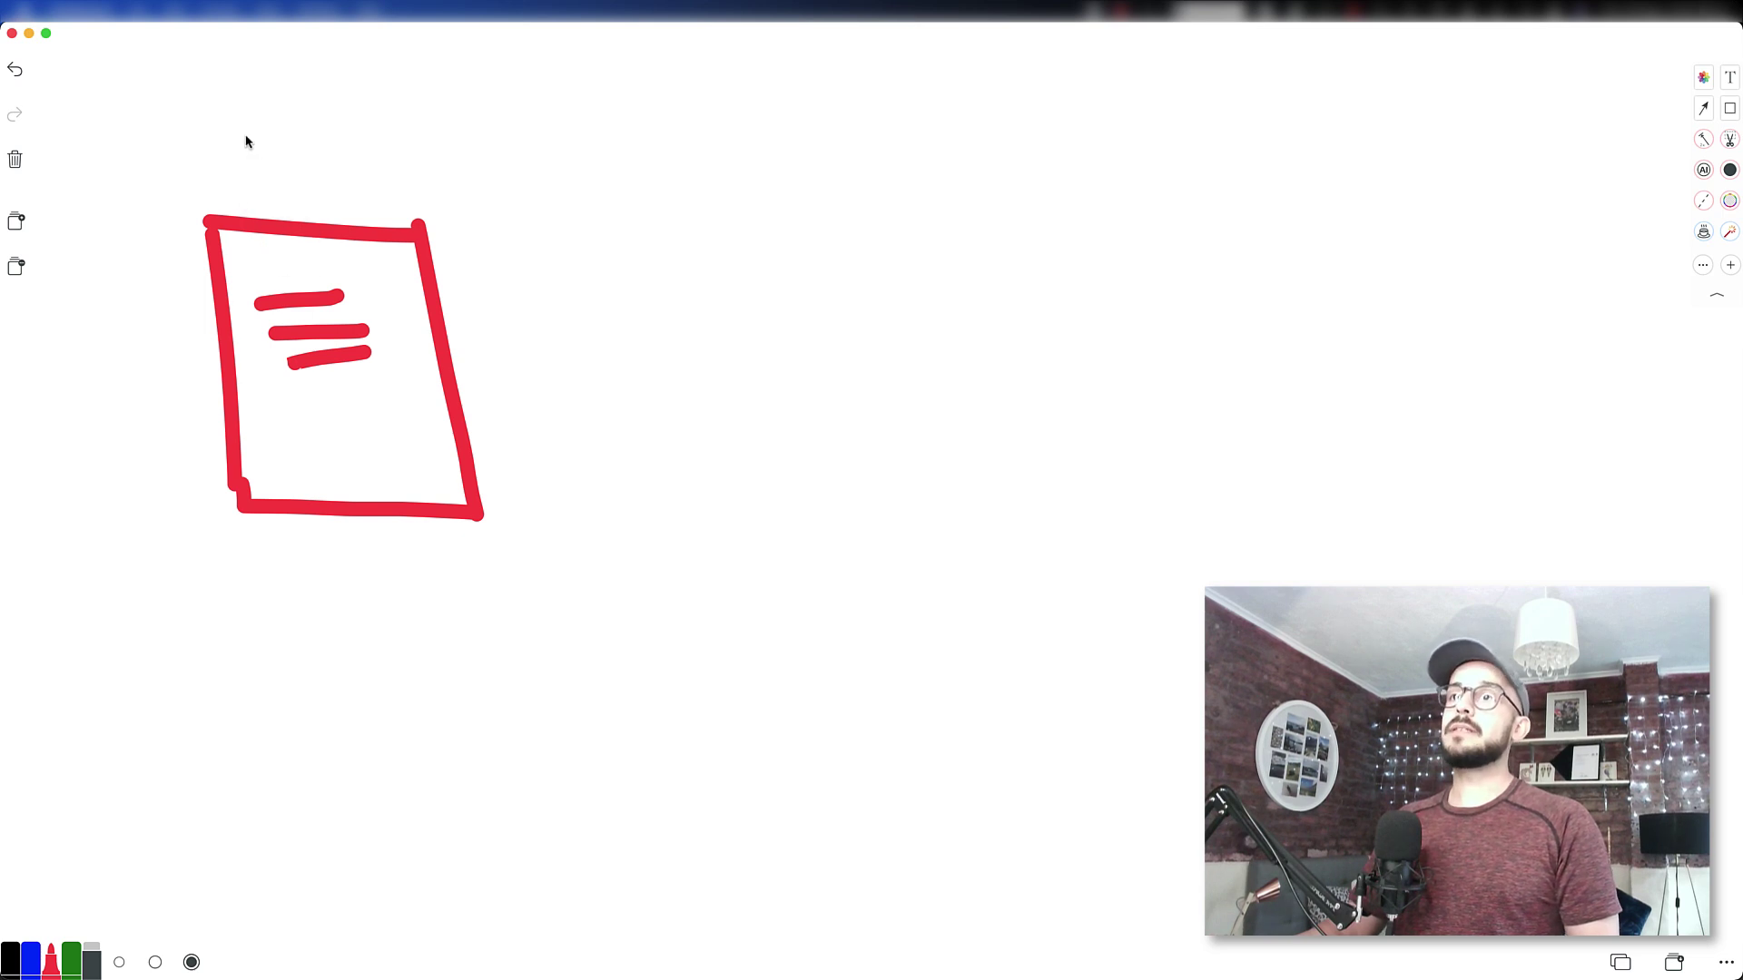
mouse_move(234, 122)
mouse_down()
mouse_move(267, 238)
mouse_move(313, 202)
mouse_move(325, 148)
mouse_up()
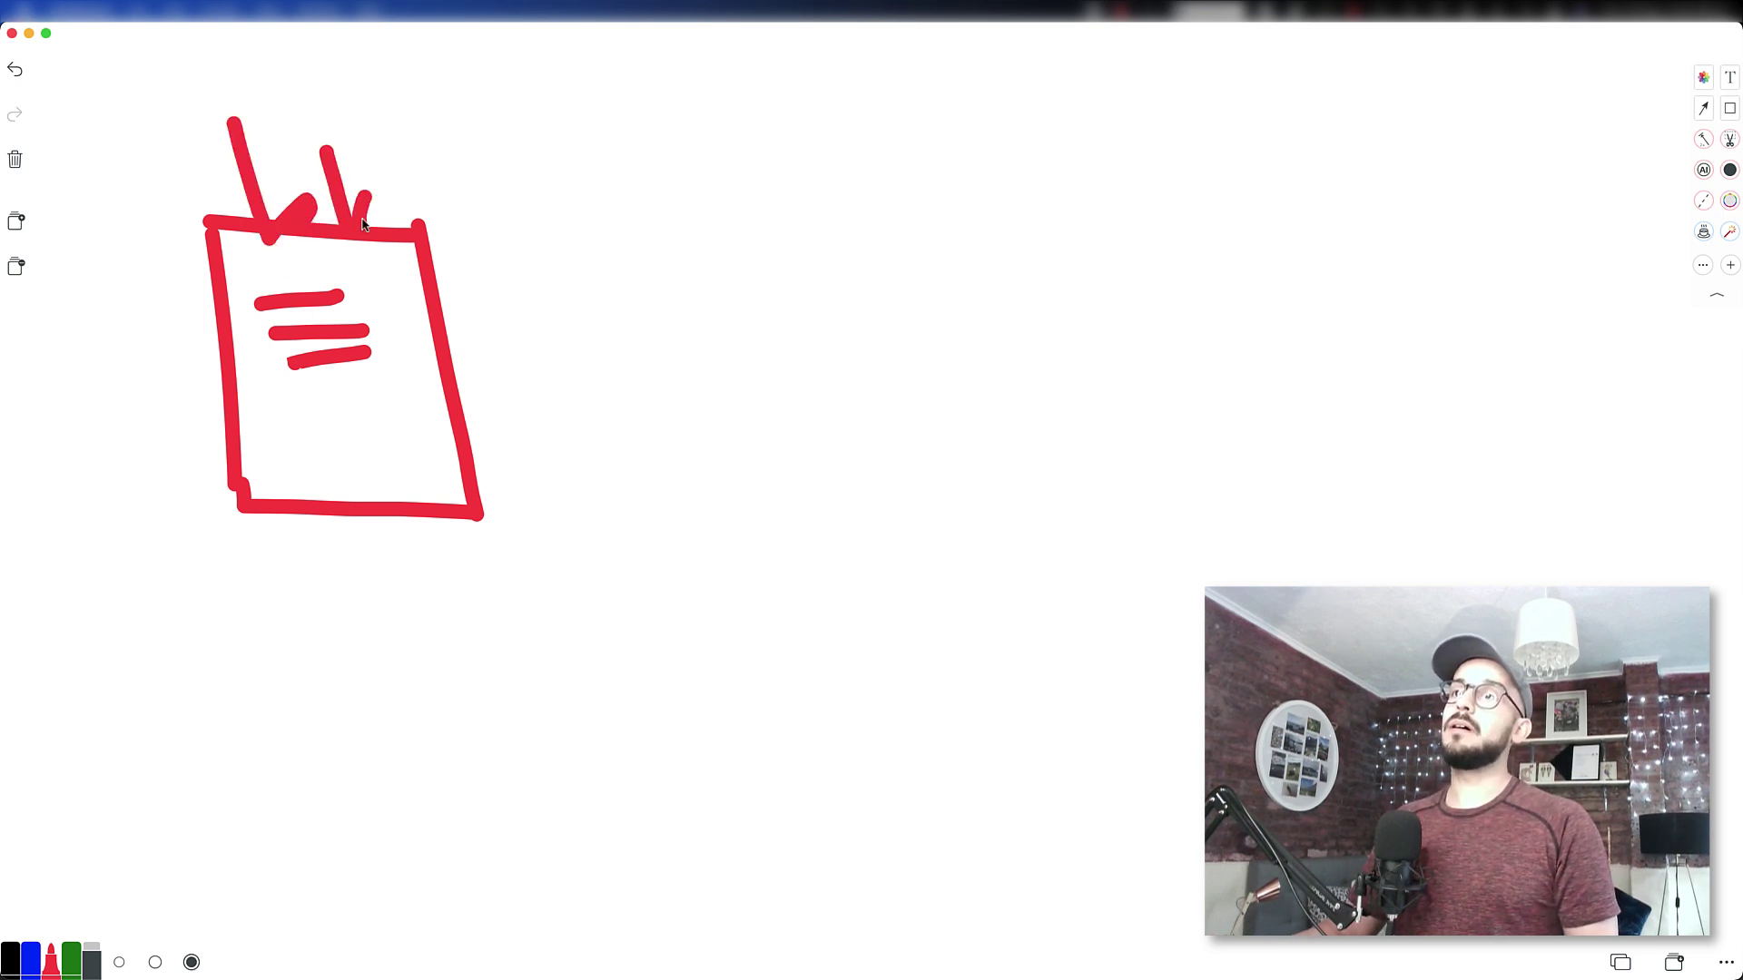
mouse_move(363, 224)
mouse_down()
mouse_move(414, 172)
mouse_move(426, 195)
mouse_move(405, 221)
mouse_up()
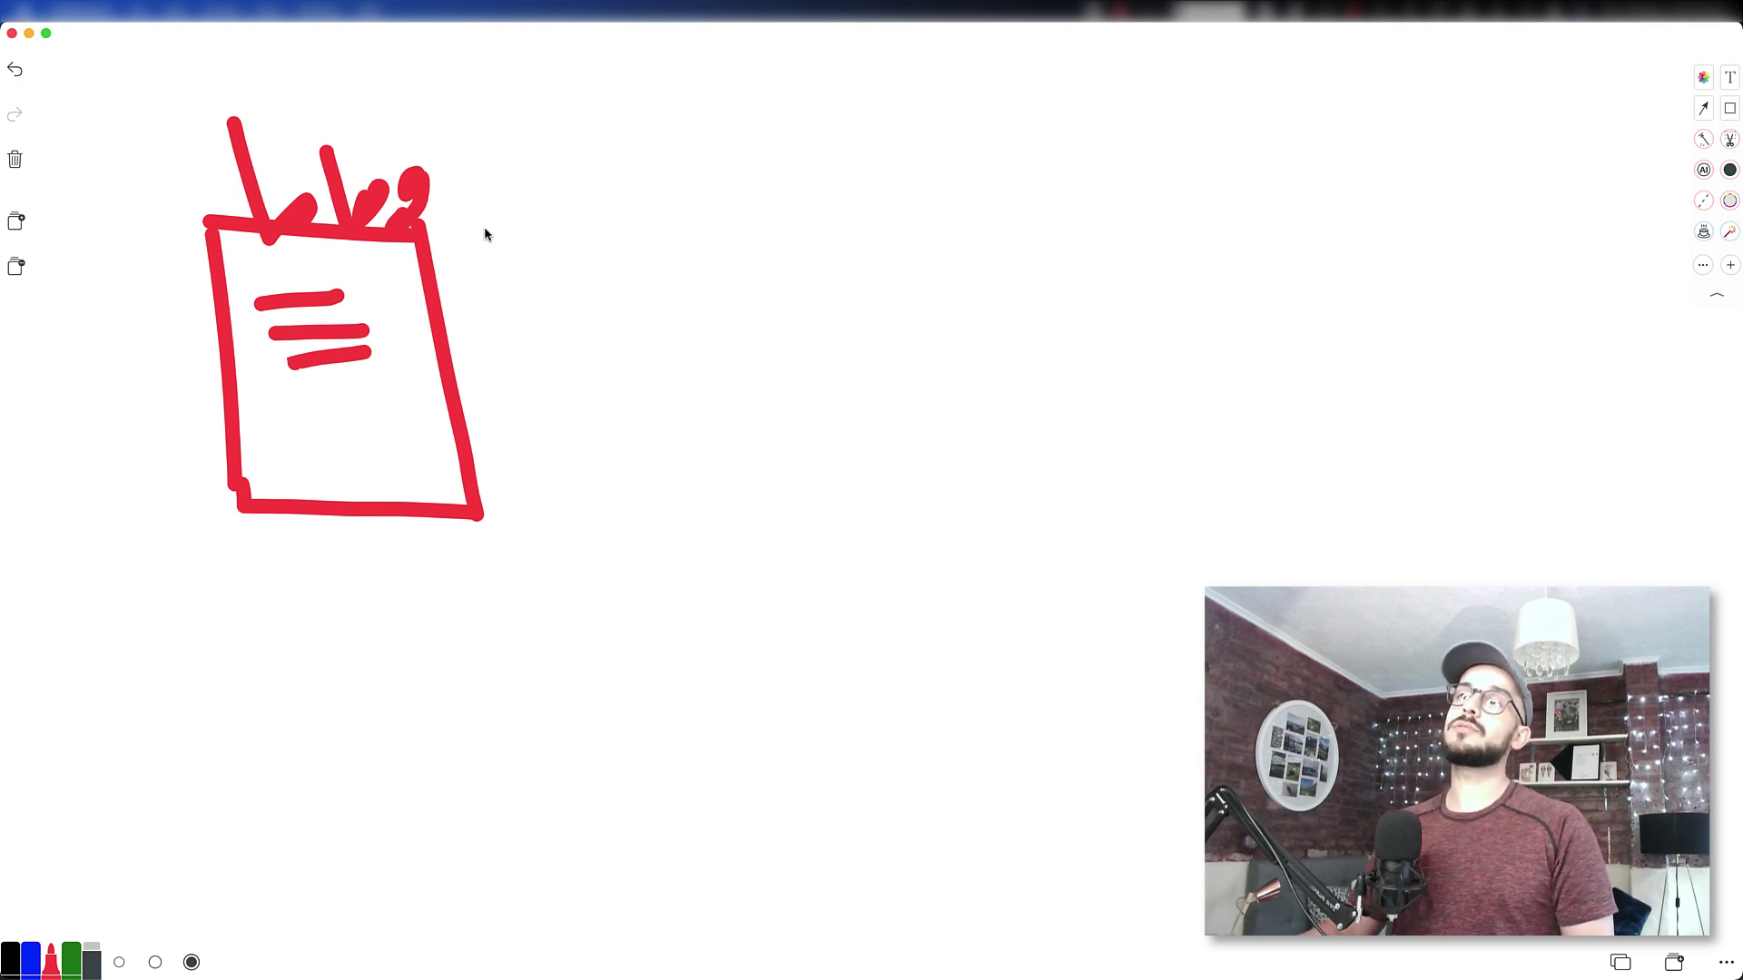
Draw the lower page outline with three text lines and write Landing beside it
drag(399, 591, 474, 785)
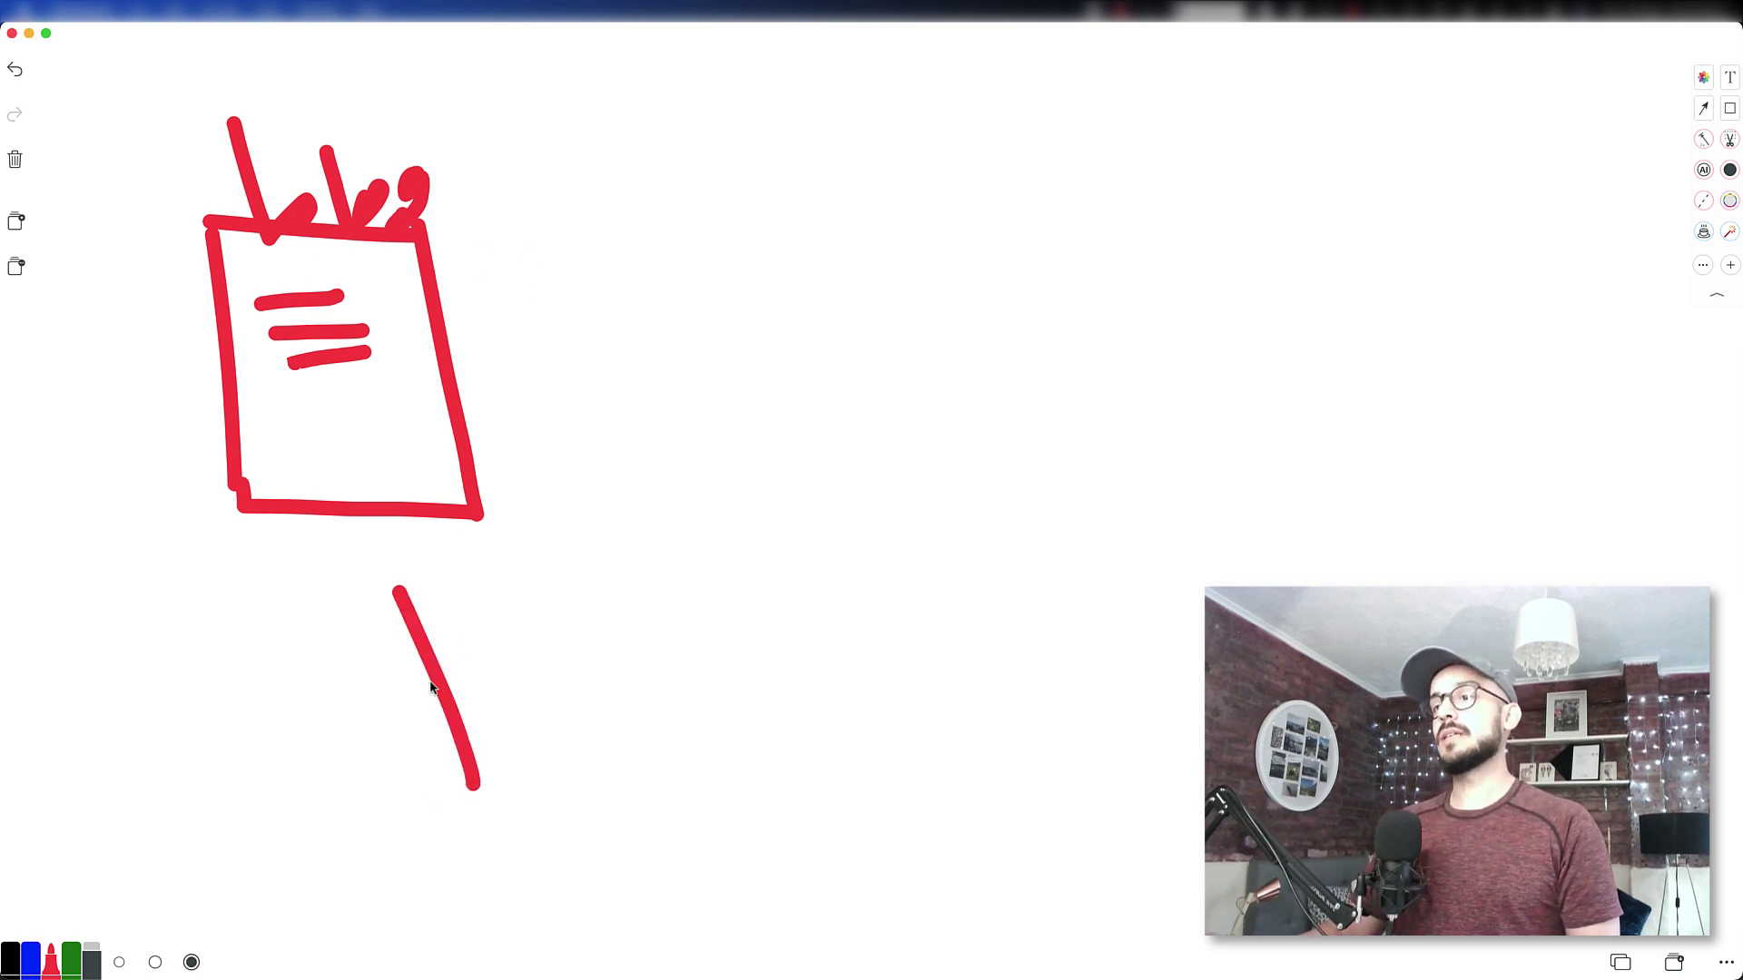
mouse_move(399, 590)
mouse_down()
mouse_move(604, 551)
mouse_move(706, 813)
mouse_up()
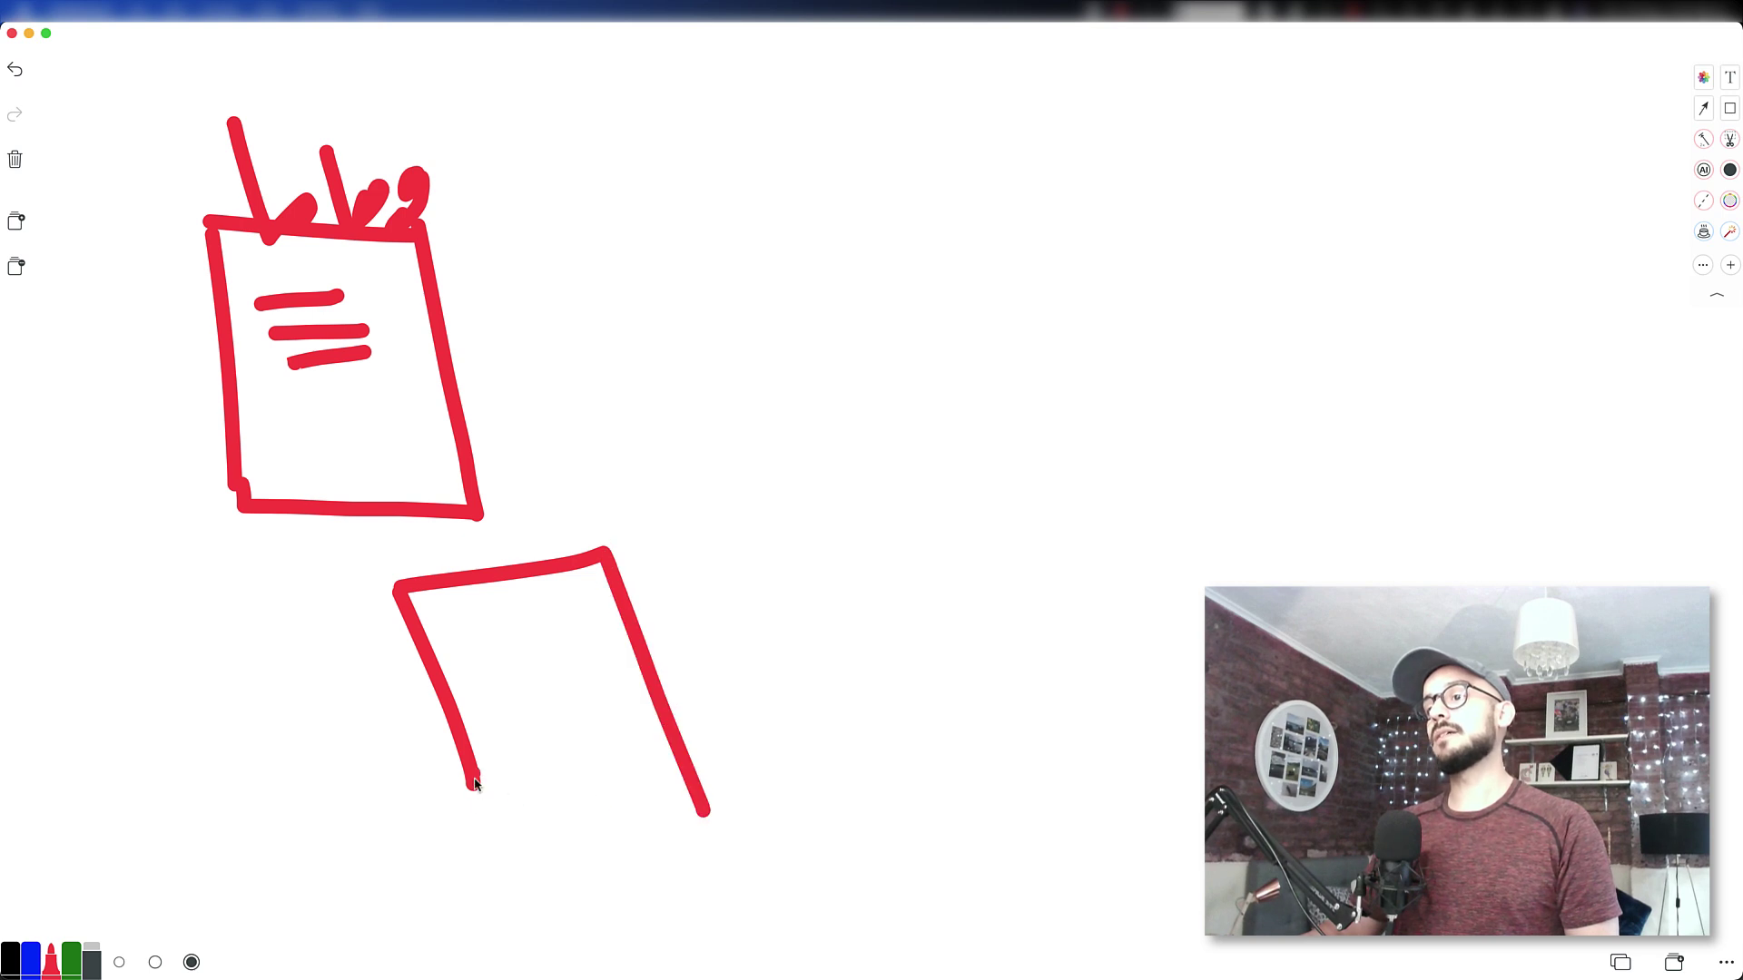
mouse_move(474, 785)
mouse_down()
mouse_move(499, 885)
mouse_move(722, 824)
mouse_up()
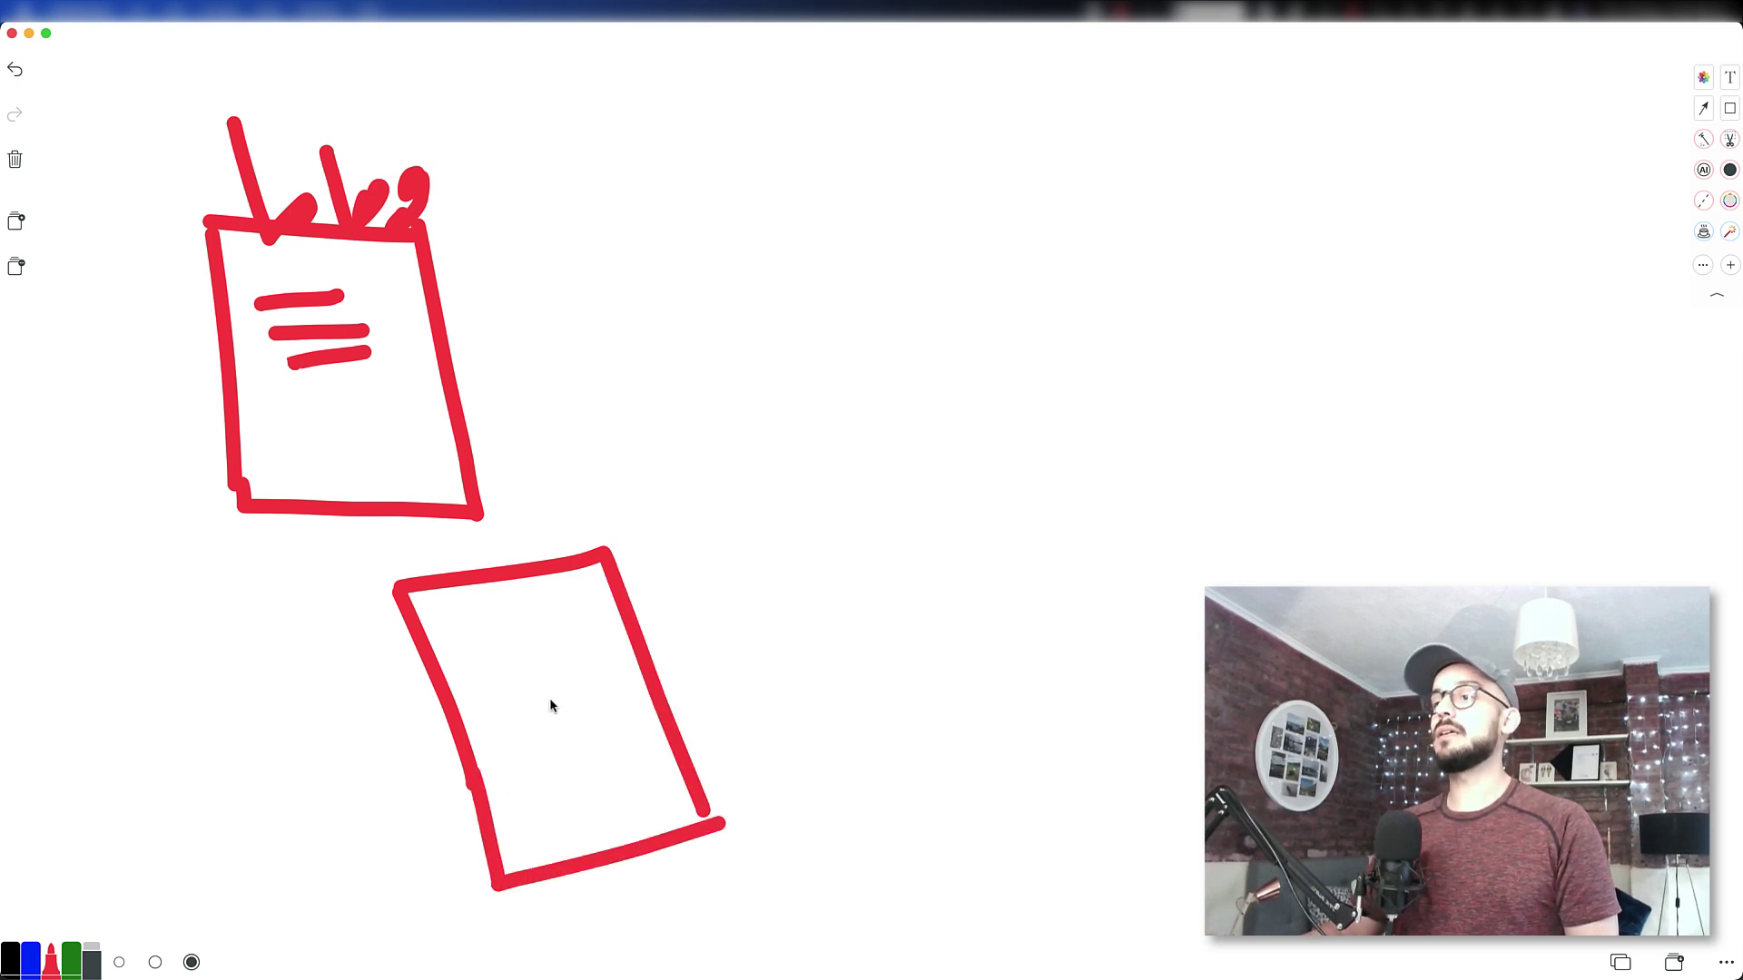
drag(486, 661, 563, 635)
drag(468, 721, 573, 672)
drag(524, 735, 599, 696)
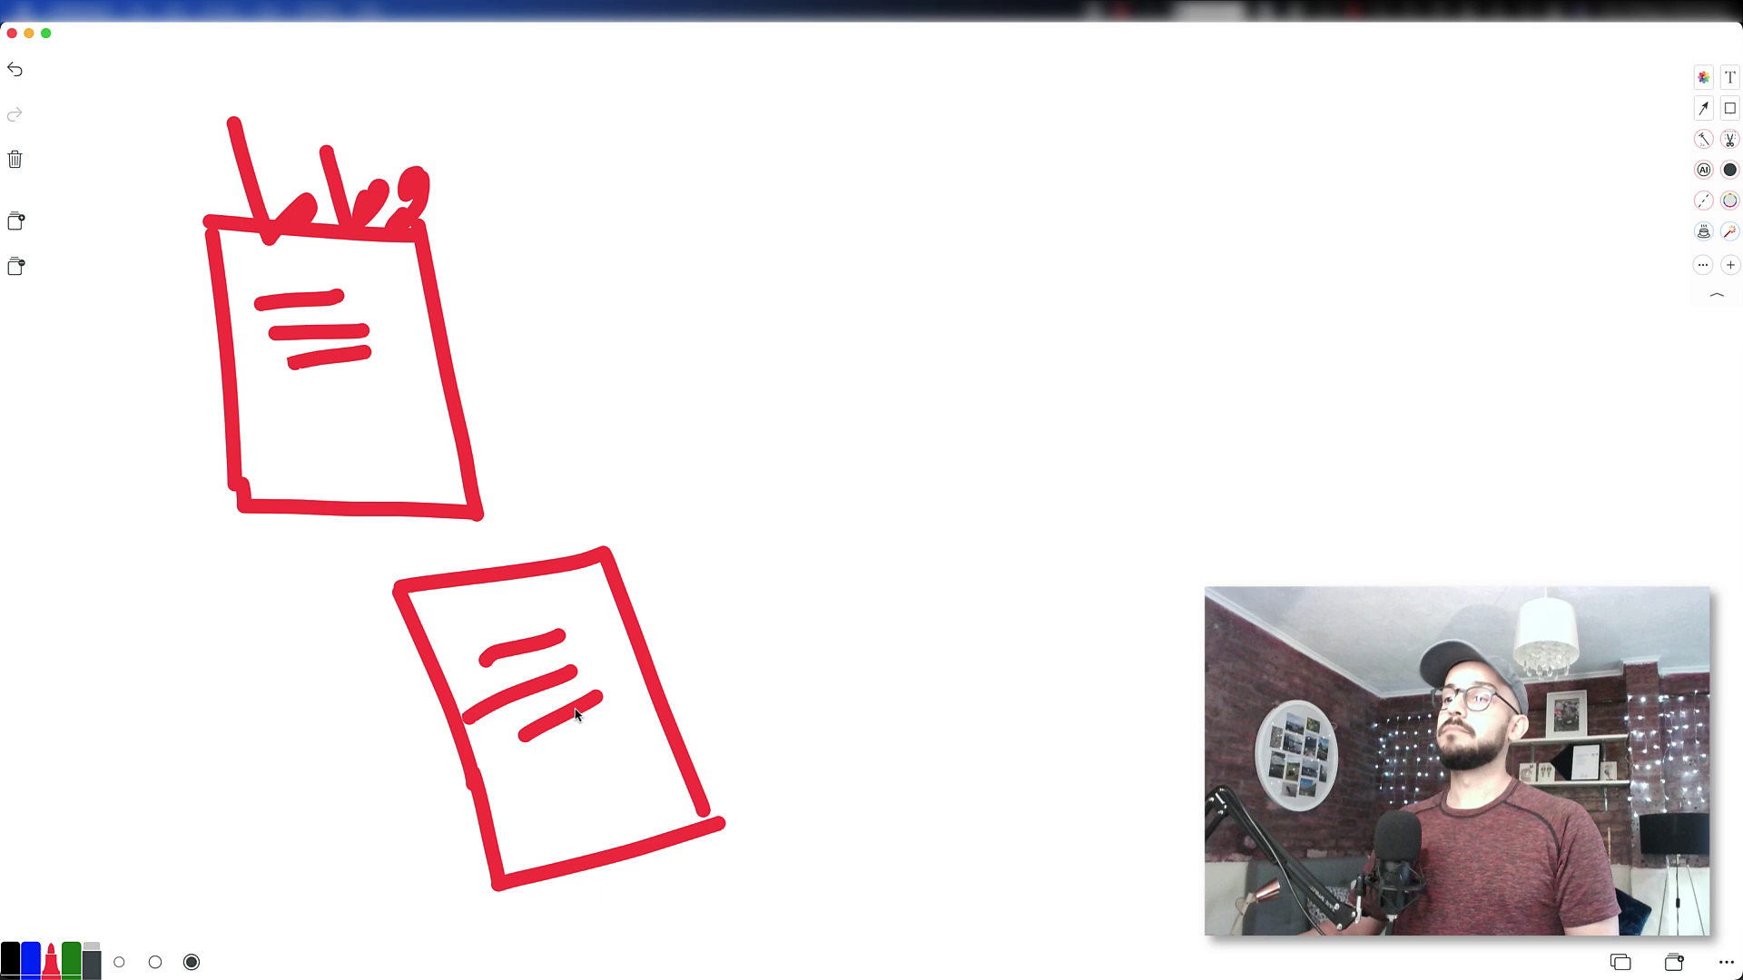
mouse_move(720, 549)
mouse_down()
mouse_move(761, 628)
mouse_move(849, 613)
mouse_move(908, 559)
mouse_move(918, 581)
mouse_move(939, 573)
mouse_move(939, 542)
mouse_move(996, 572)
mouse_move(1046, 554)
mouse_move(1033, 658)
mouse_up()
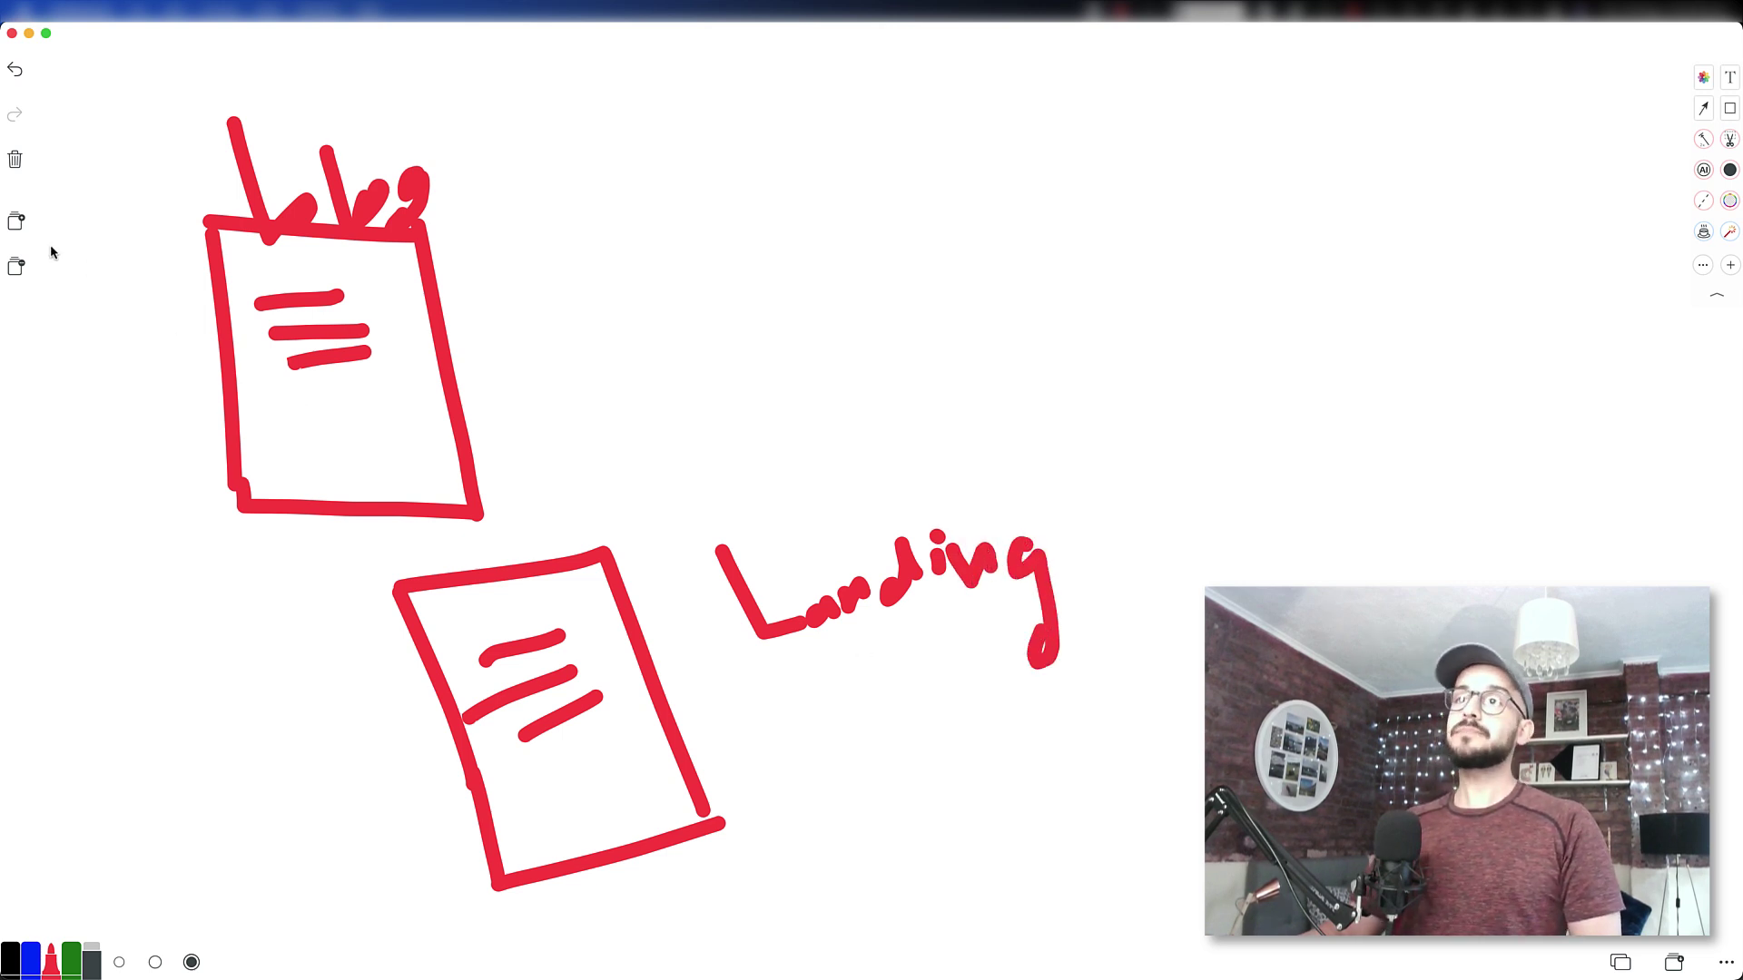
Circle the text in both page sketches and draw arrows pointing at each page
mouse_move(397, 382)
mouse_down()
mouse_move(281, 402)
mouse_move(322, 298)
mouse_up()
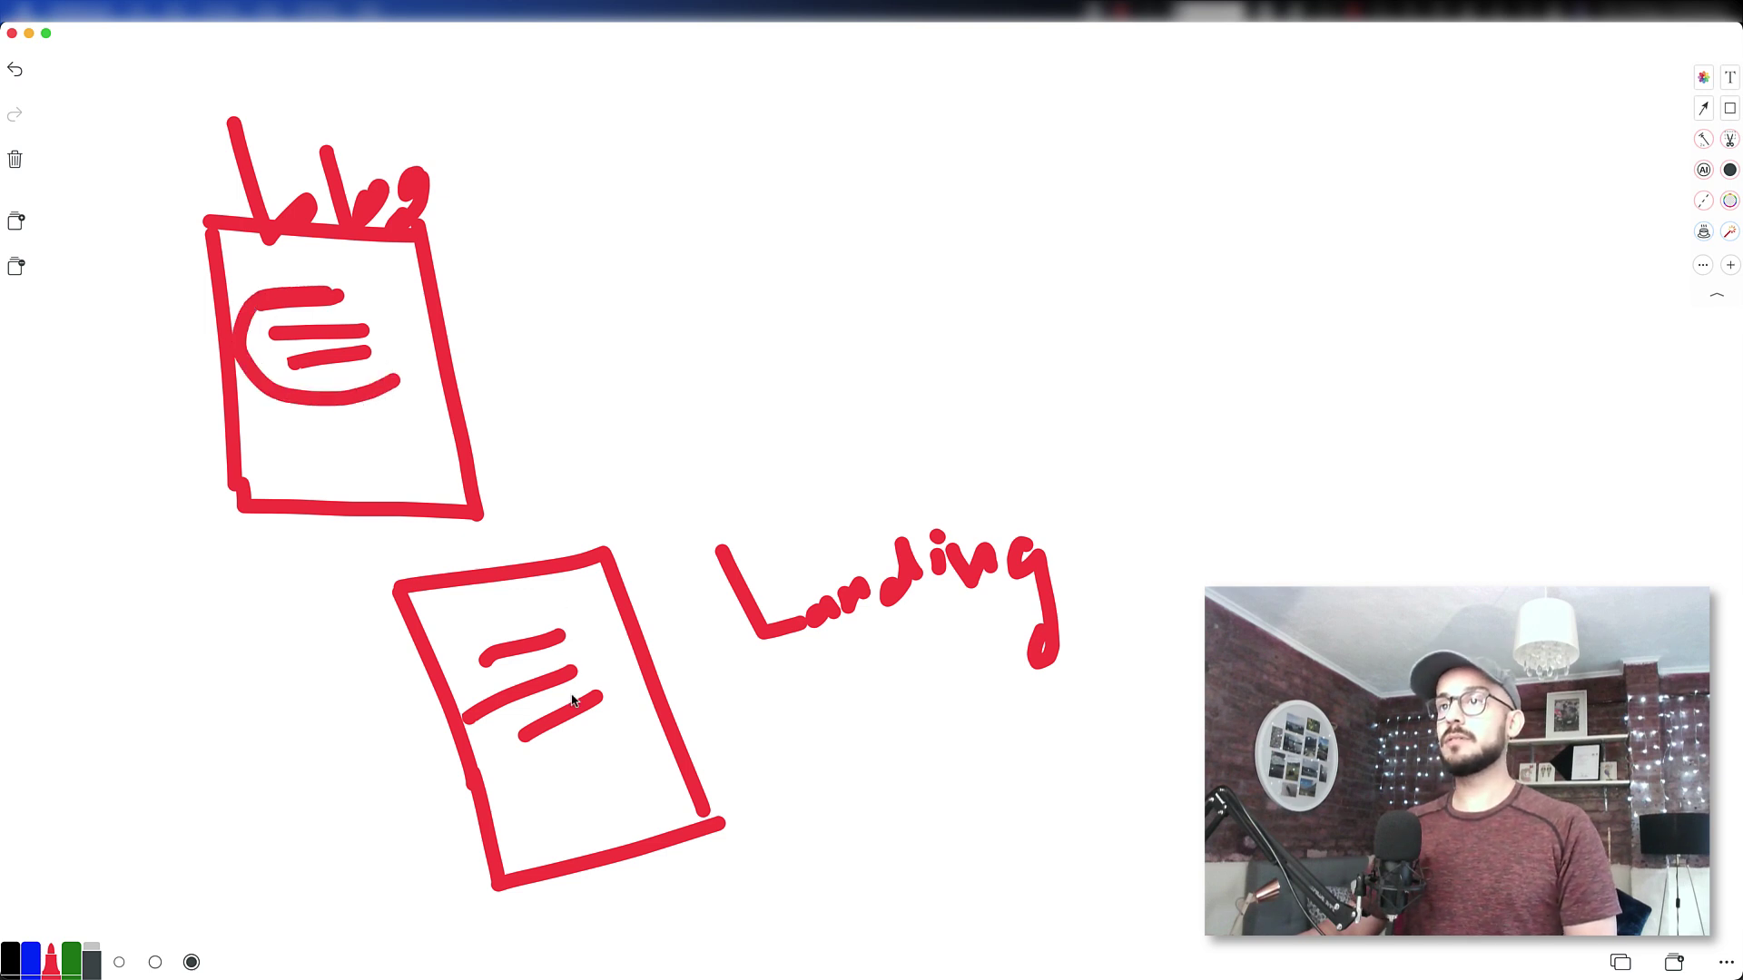
mouse_move(613, 694)
mouse_down()
mouse_move(578, 747)
mouse_move(481, 649)
mouse_move(613, 697)
mouse_up()
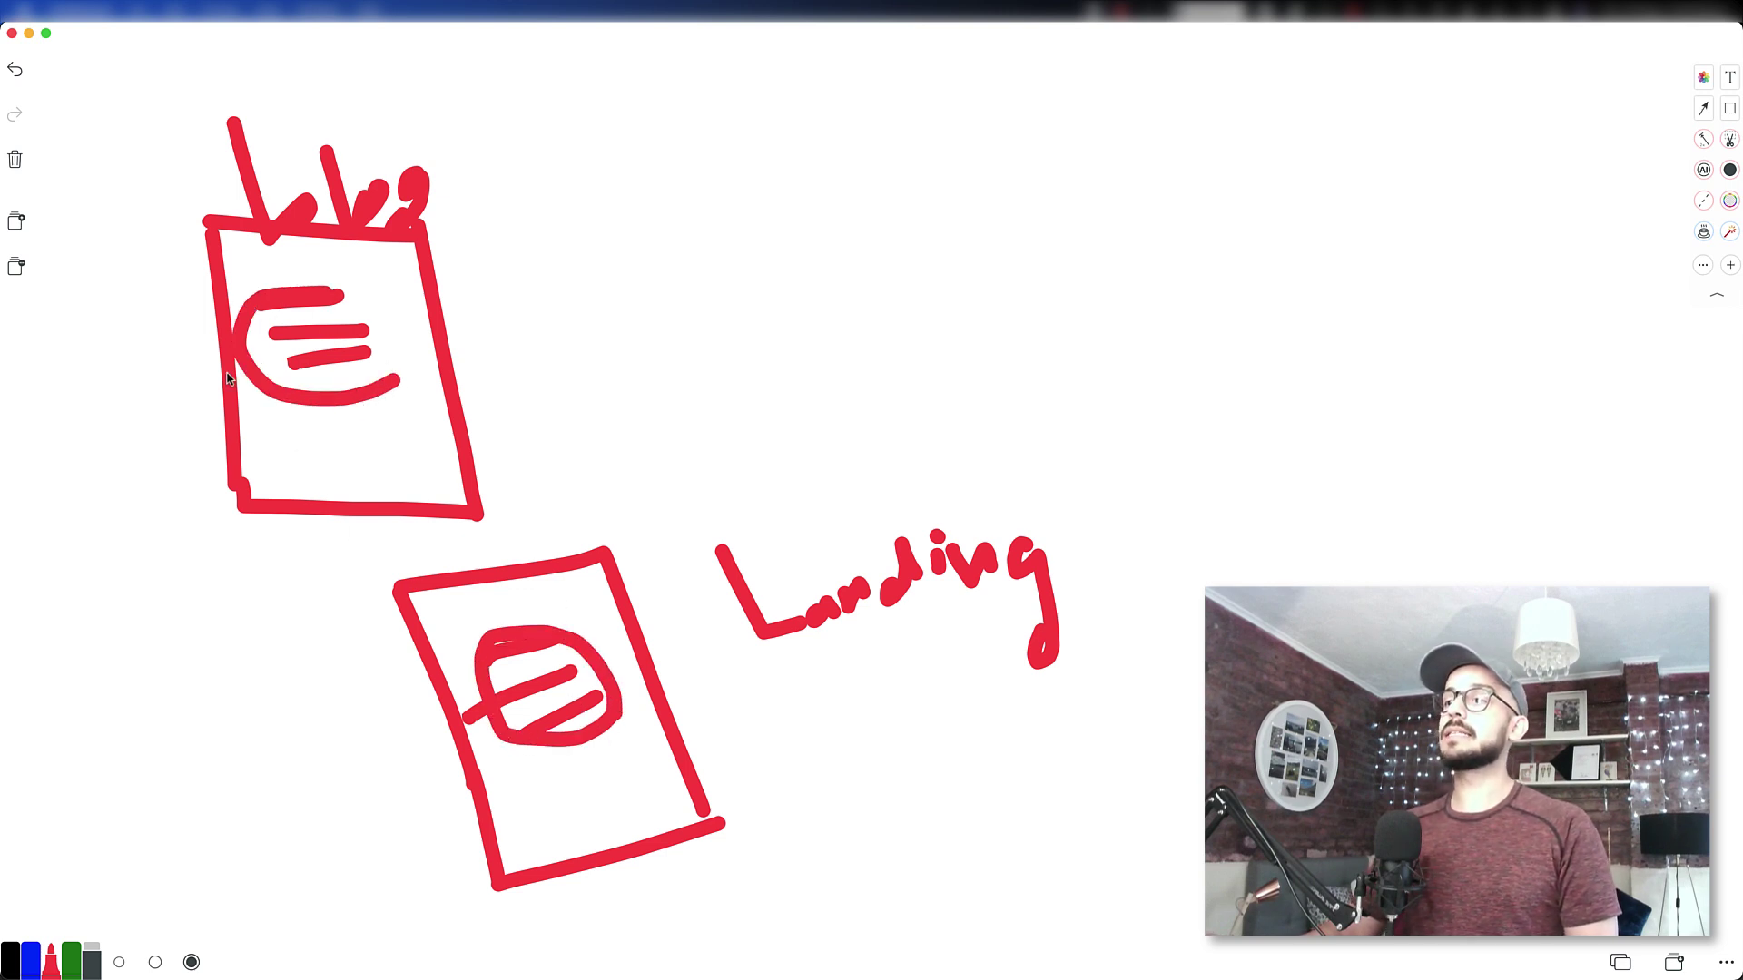
mouse_move(74, 242)
mouse_down()
mouse_move(215, 350)
mouse_move(151, 356)
mouse_up()
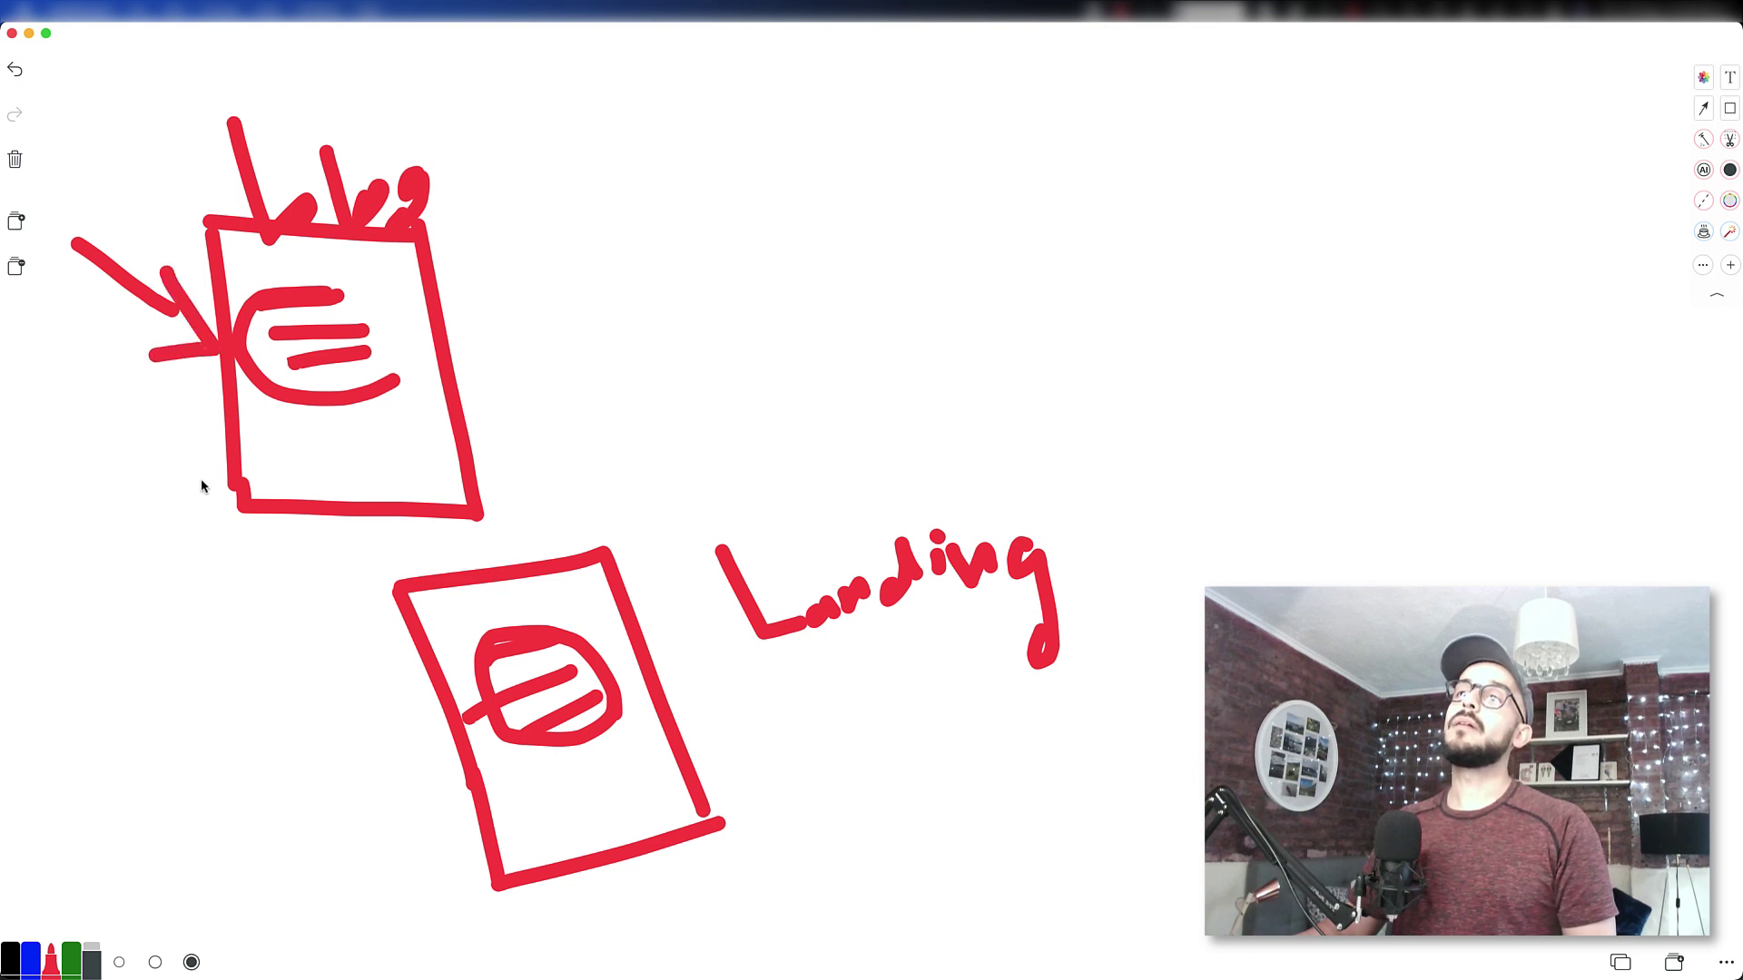
mouse_move(242, 768)
mouse_down()
mouse_move(392, 672)
mouse_move(393, 740)
mouse_up()
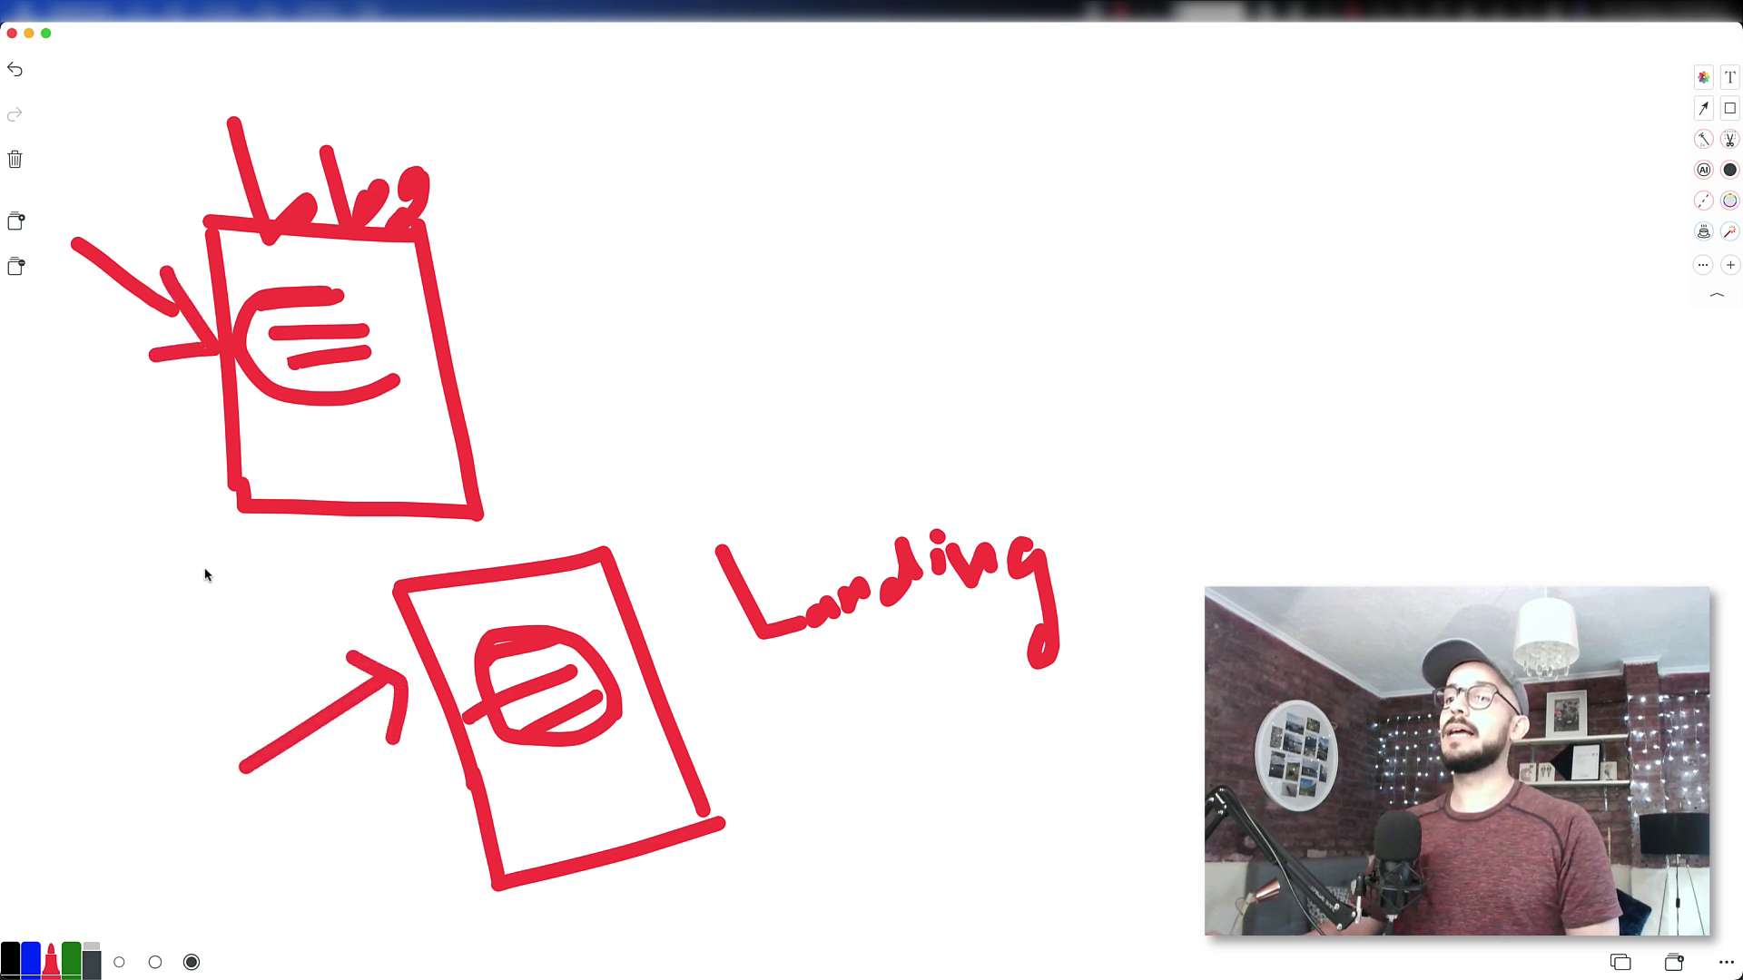
drag(577, 174, 490, 354)
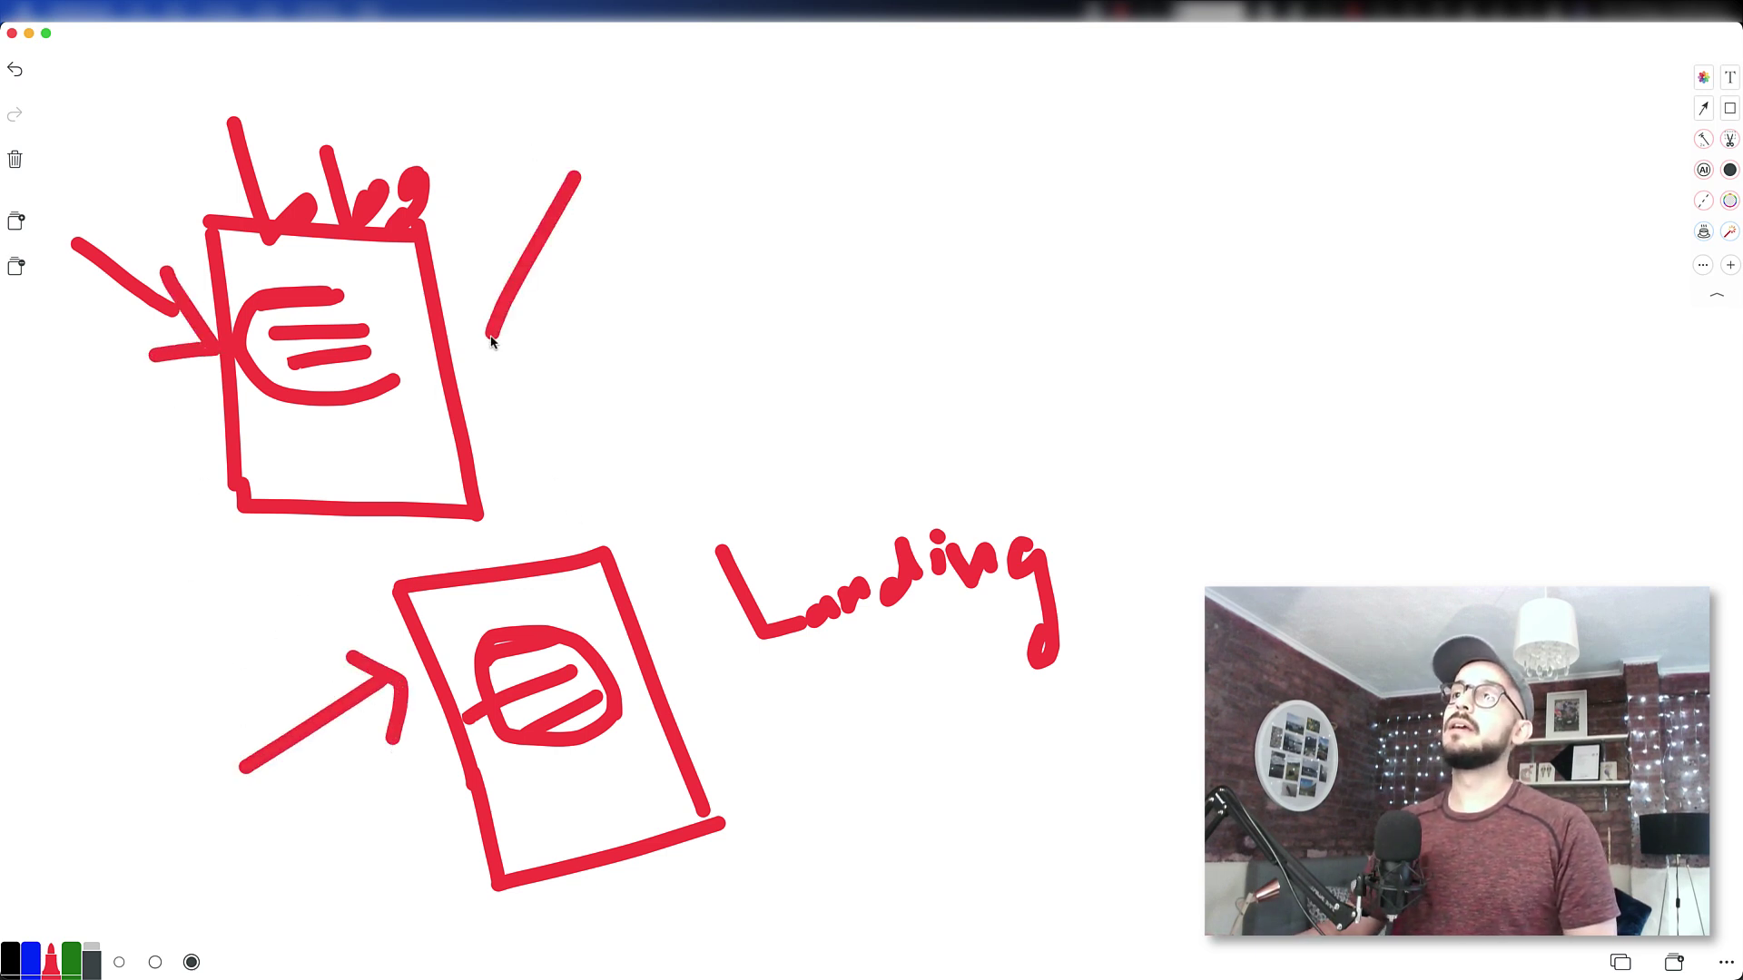
drag(491, 277, 569, 322)
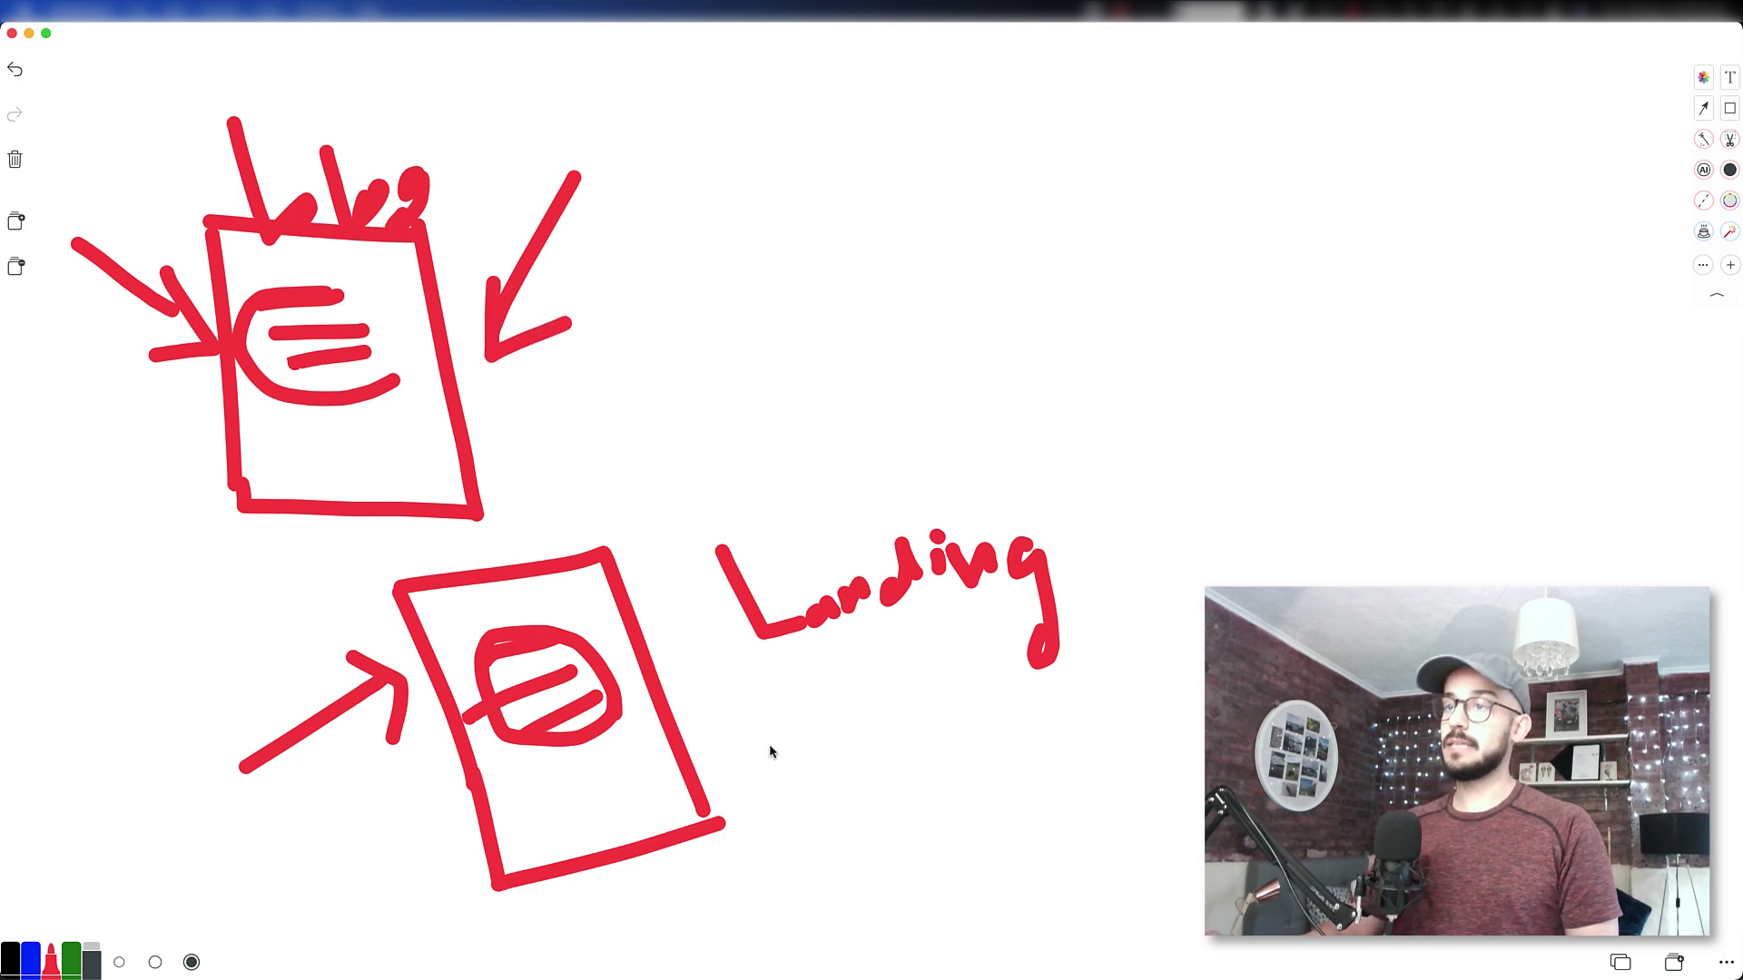
mouse_move(776, 746)
mouse_down()
mouse_move(701, 731)
mouse_move(731, 705)
mouse_move(756, 773)
mouse_up()
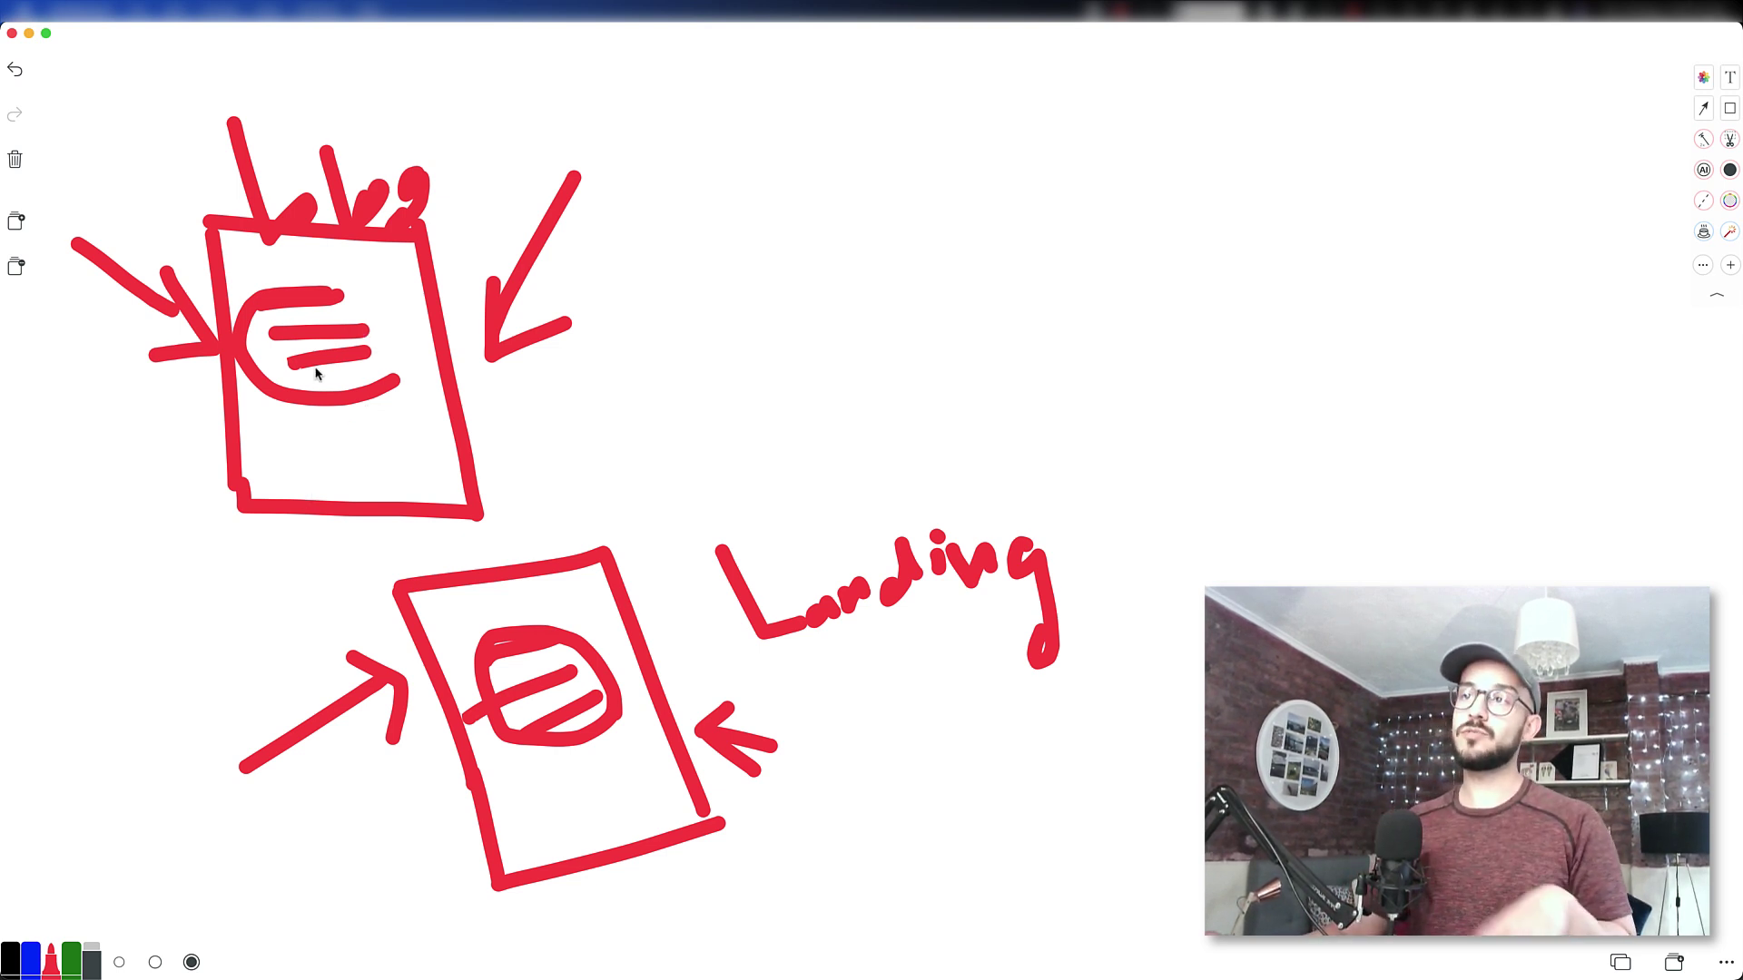
Draw three stacked lines at the top of the board with Fb beside them
drag(714, 84, 848, 78)
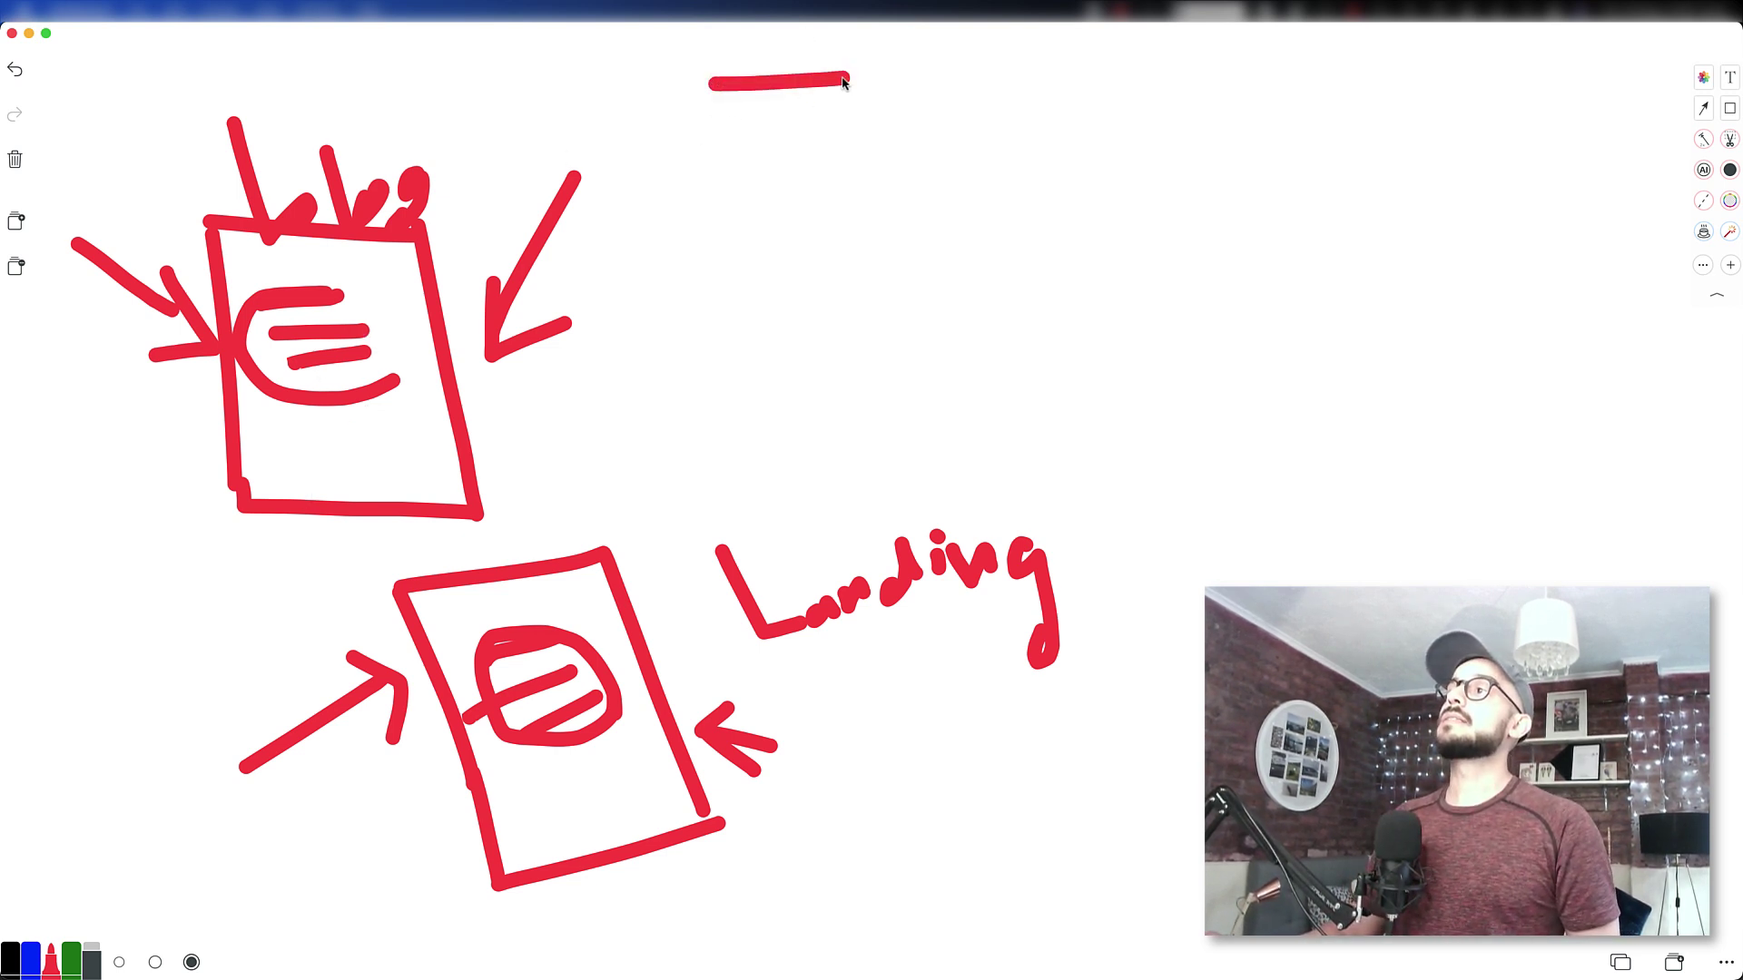
drag(719, 112, 865, 106)
drag(759, 140, 864, 136)
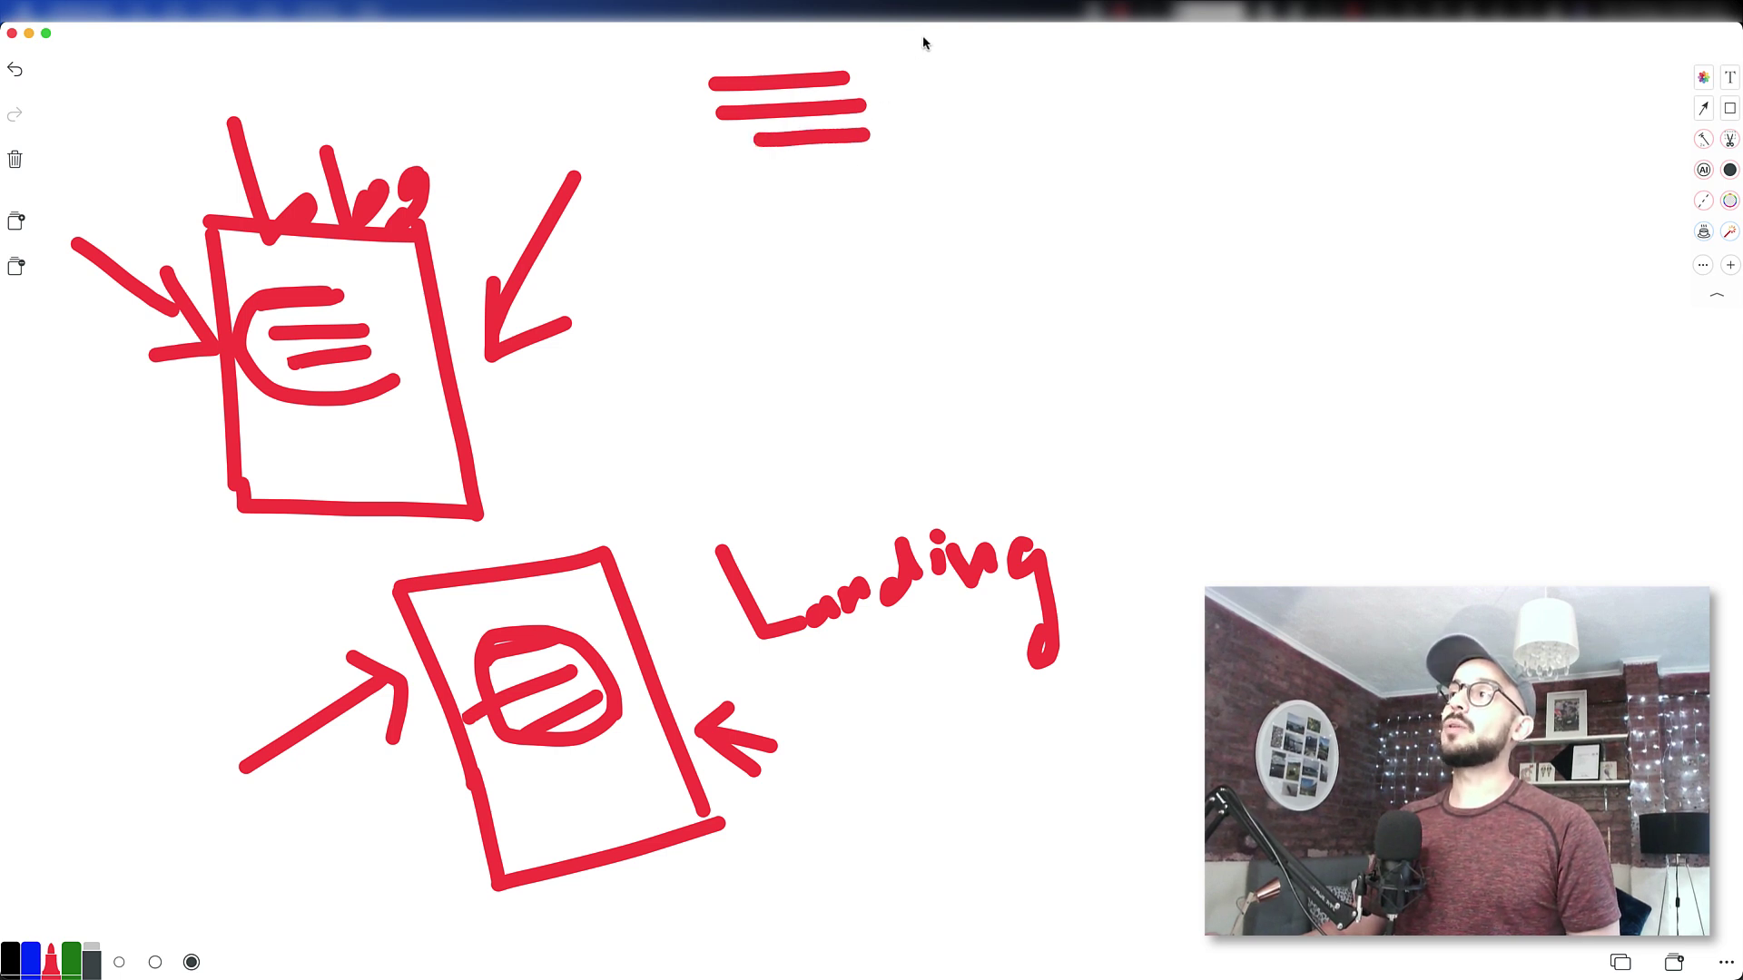
mouse_move(942, 46)
mouse_down()
mouse_move(886, 50)
mouse_move(888, 118)
mouse_move(920, 100)
mouse_move(978, 128)
mouse_up()
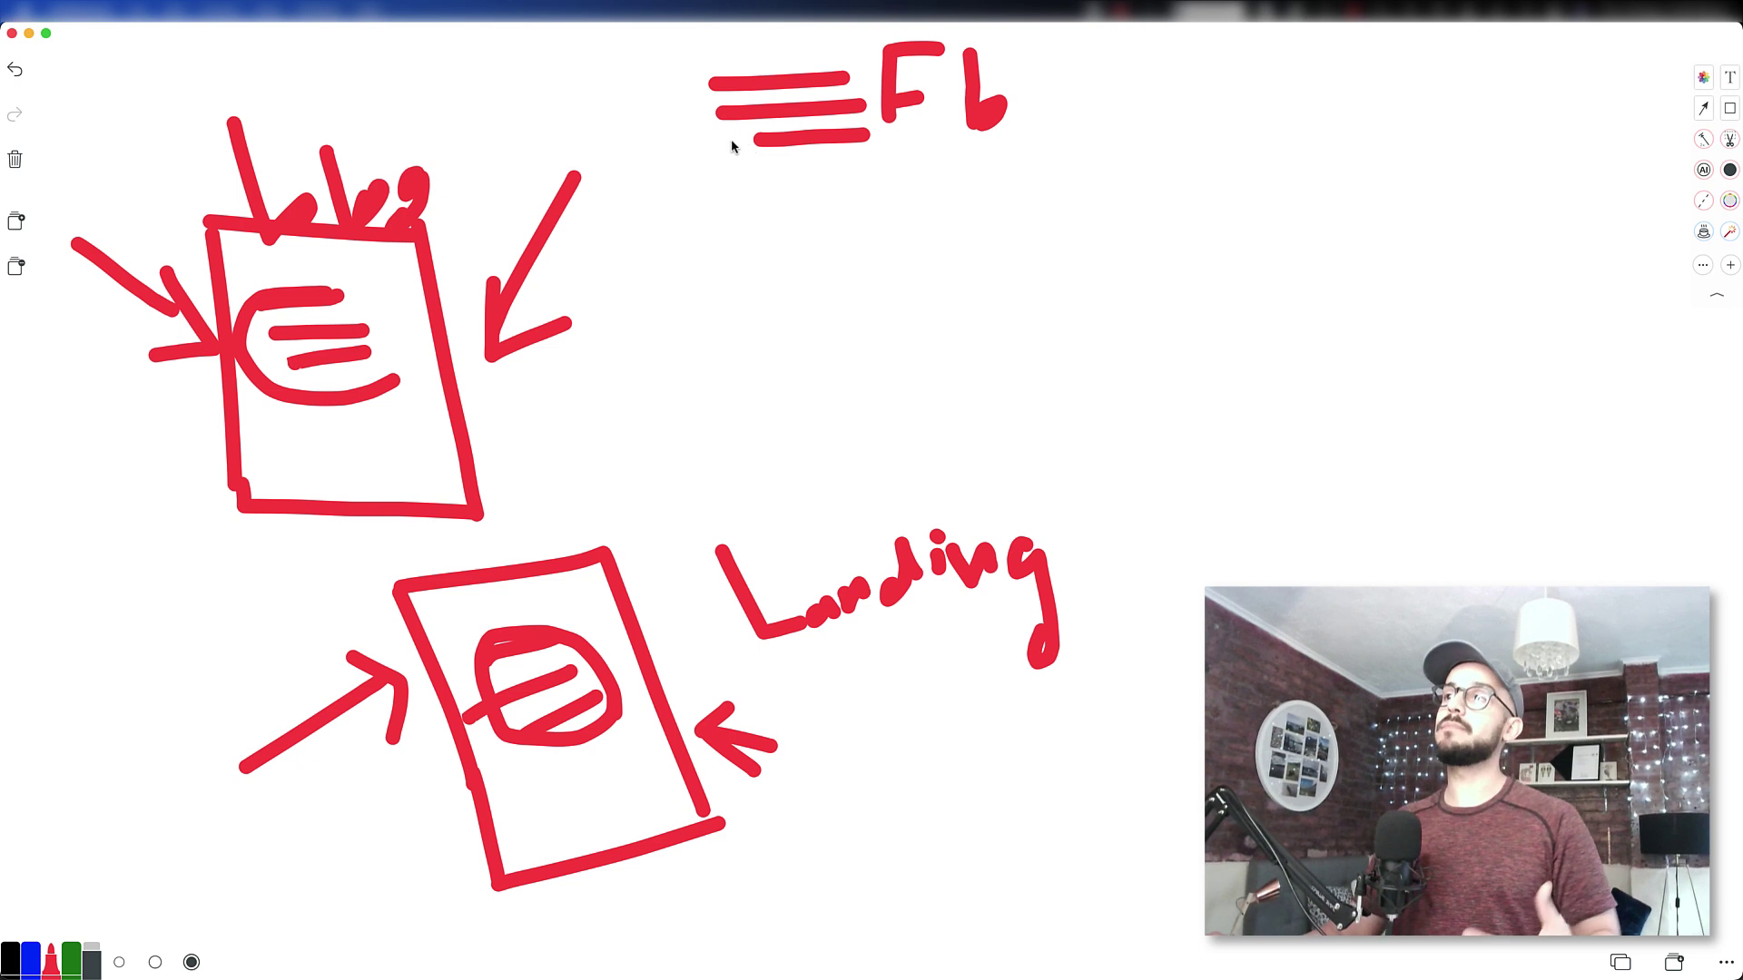
drag(731, 146, 777, 140)
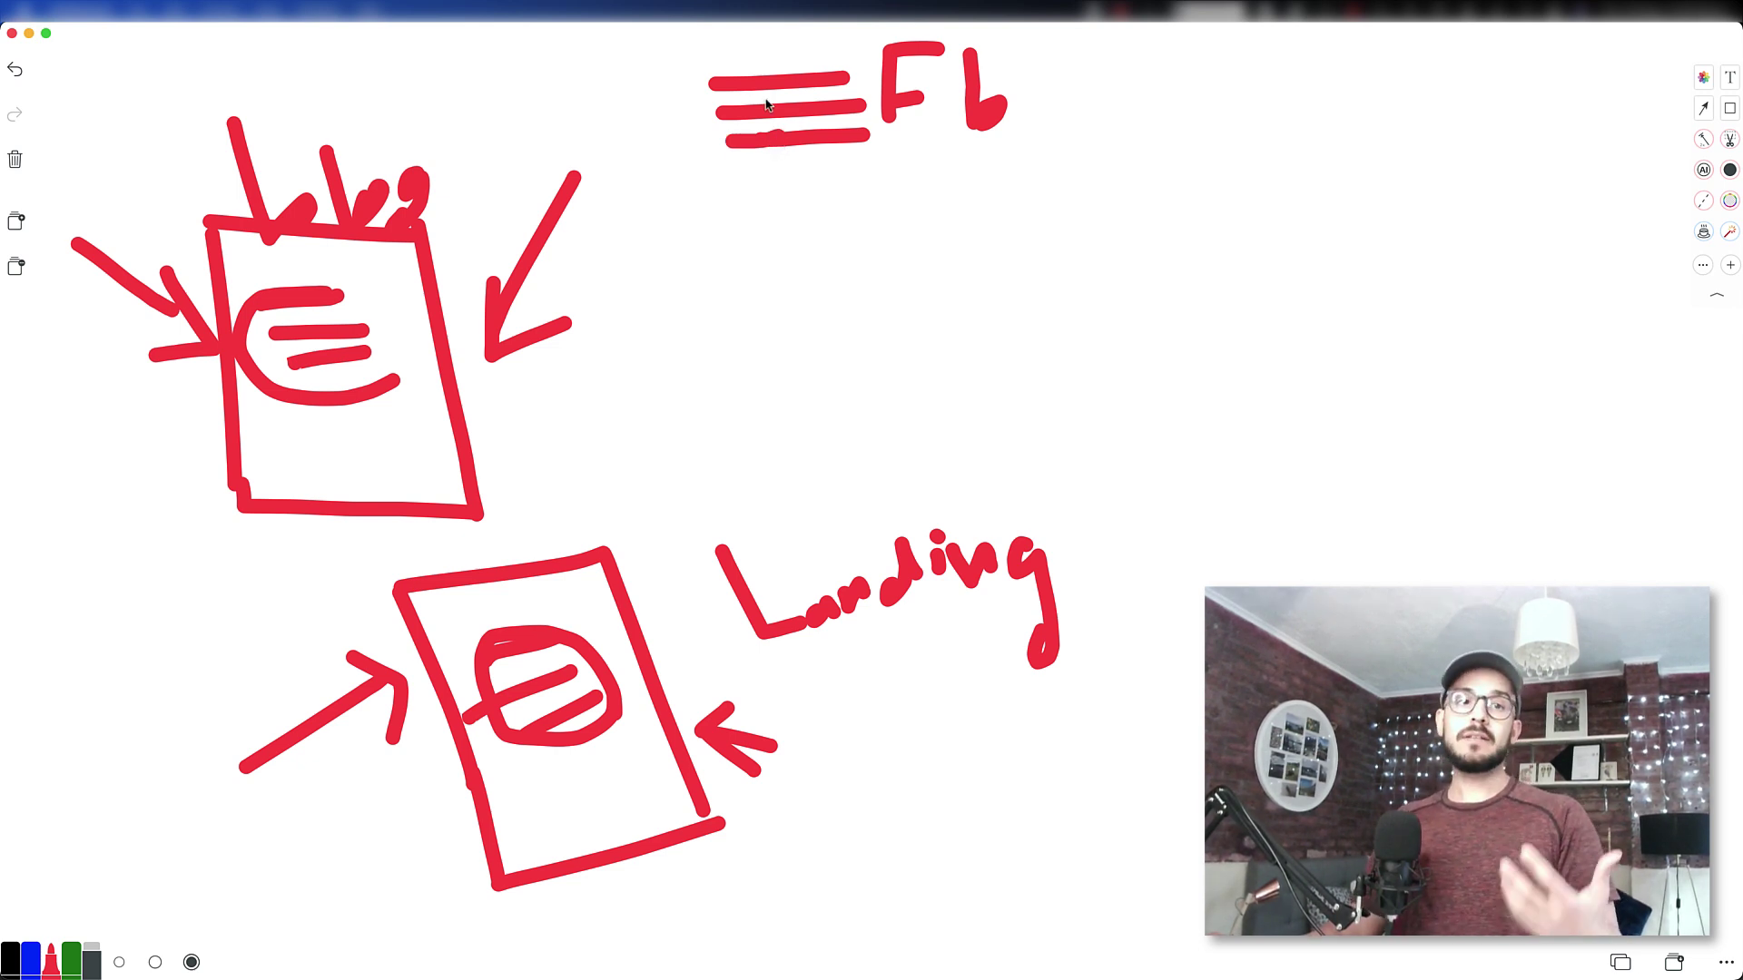
Draw a red ring around the Fb letters at the top of the canvas
mouse_move(1032, 114)
mouse_down()
mouse_move(970, 160)
mouse_move(873, 80)
mouse_move(994, 50)
mouse_move(1029, 113)
mouse_up()
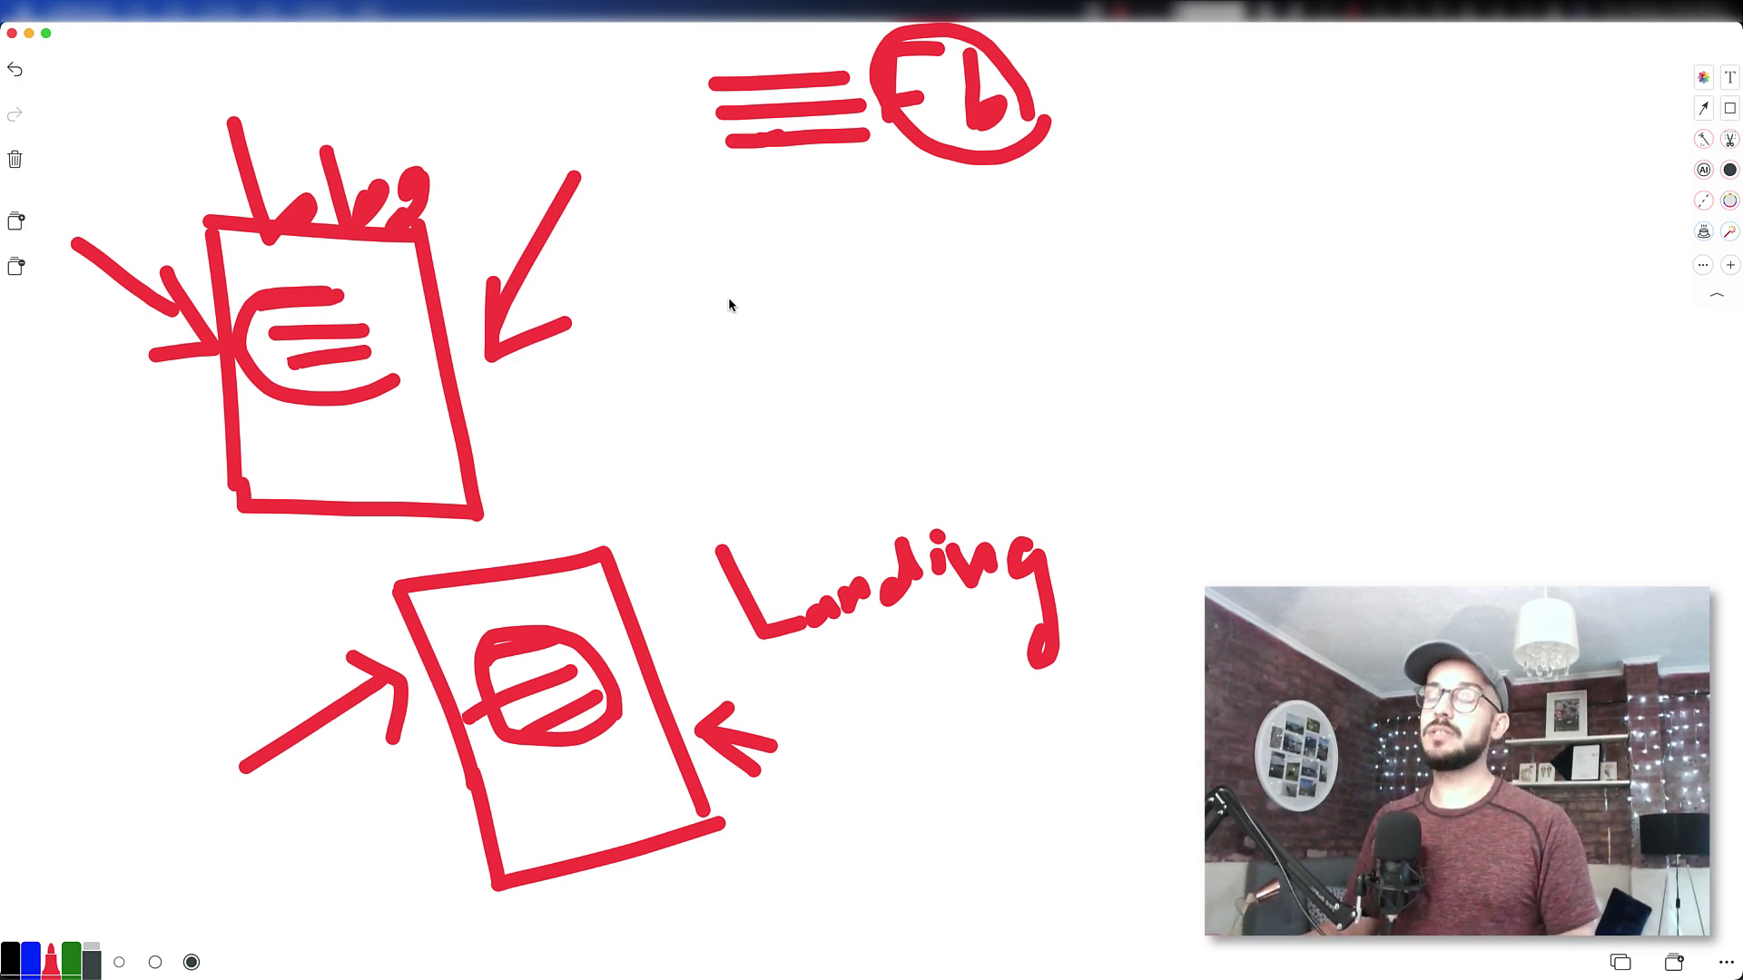
Return to Chrome and load business.facebook.com/overview in a new tab
key(super+Tab)
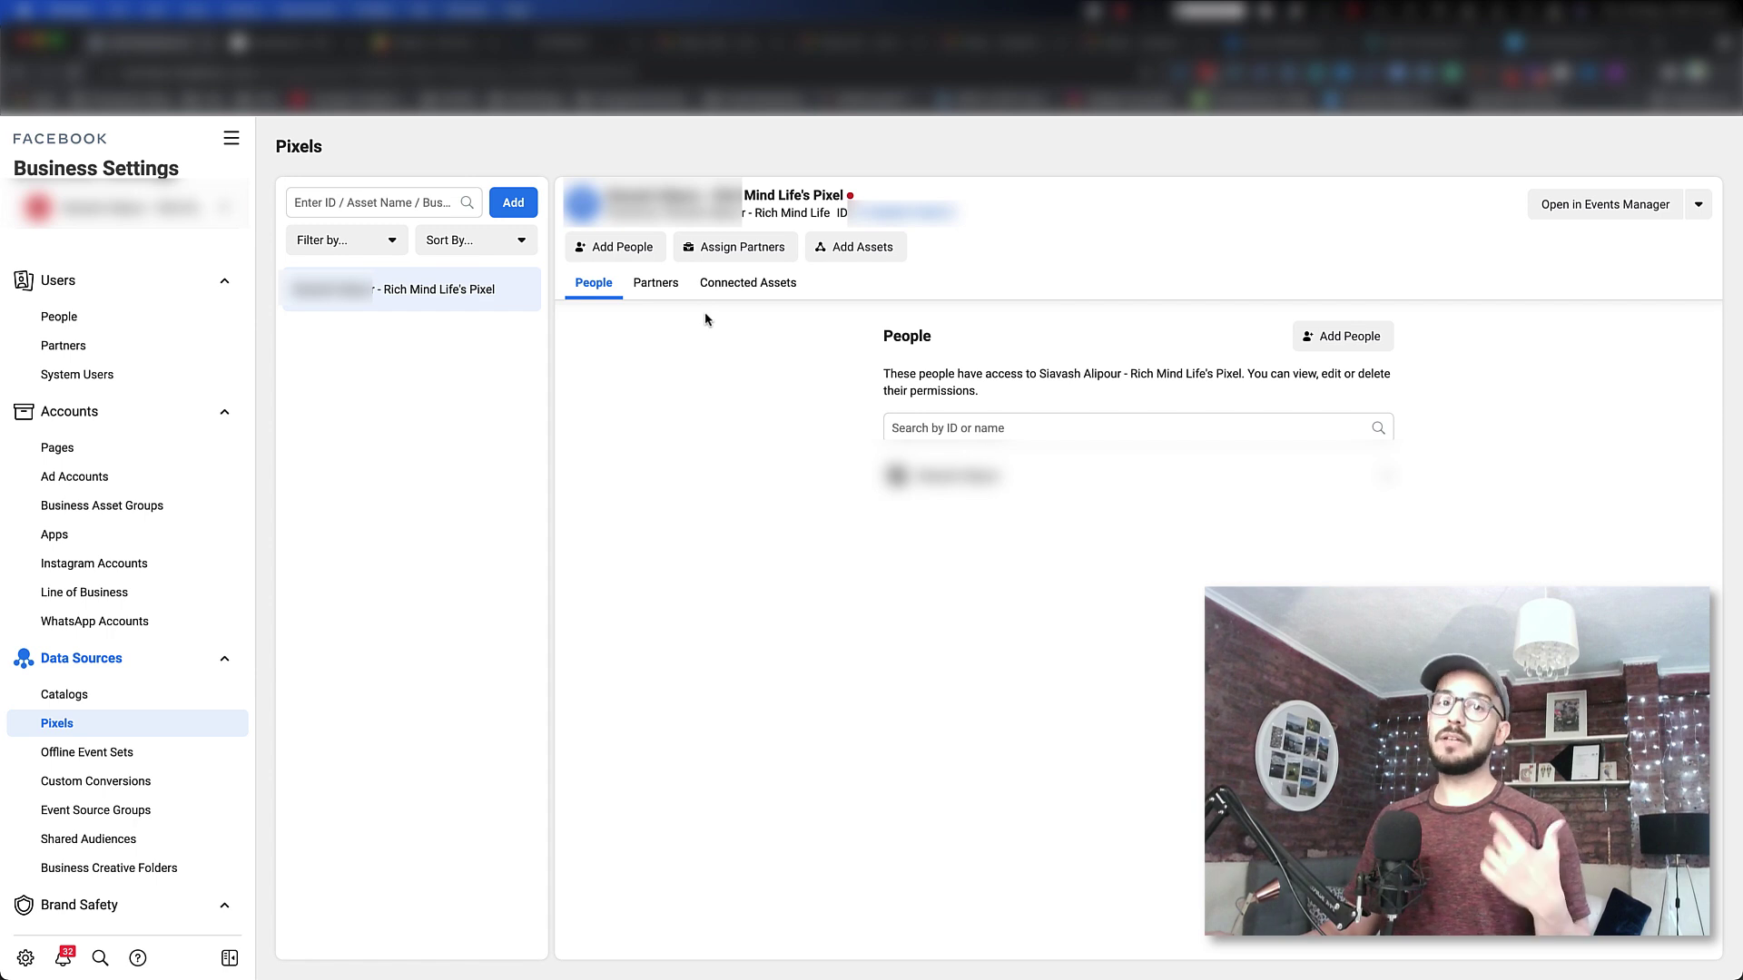
key(super+t)
text(b)
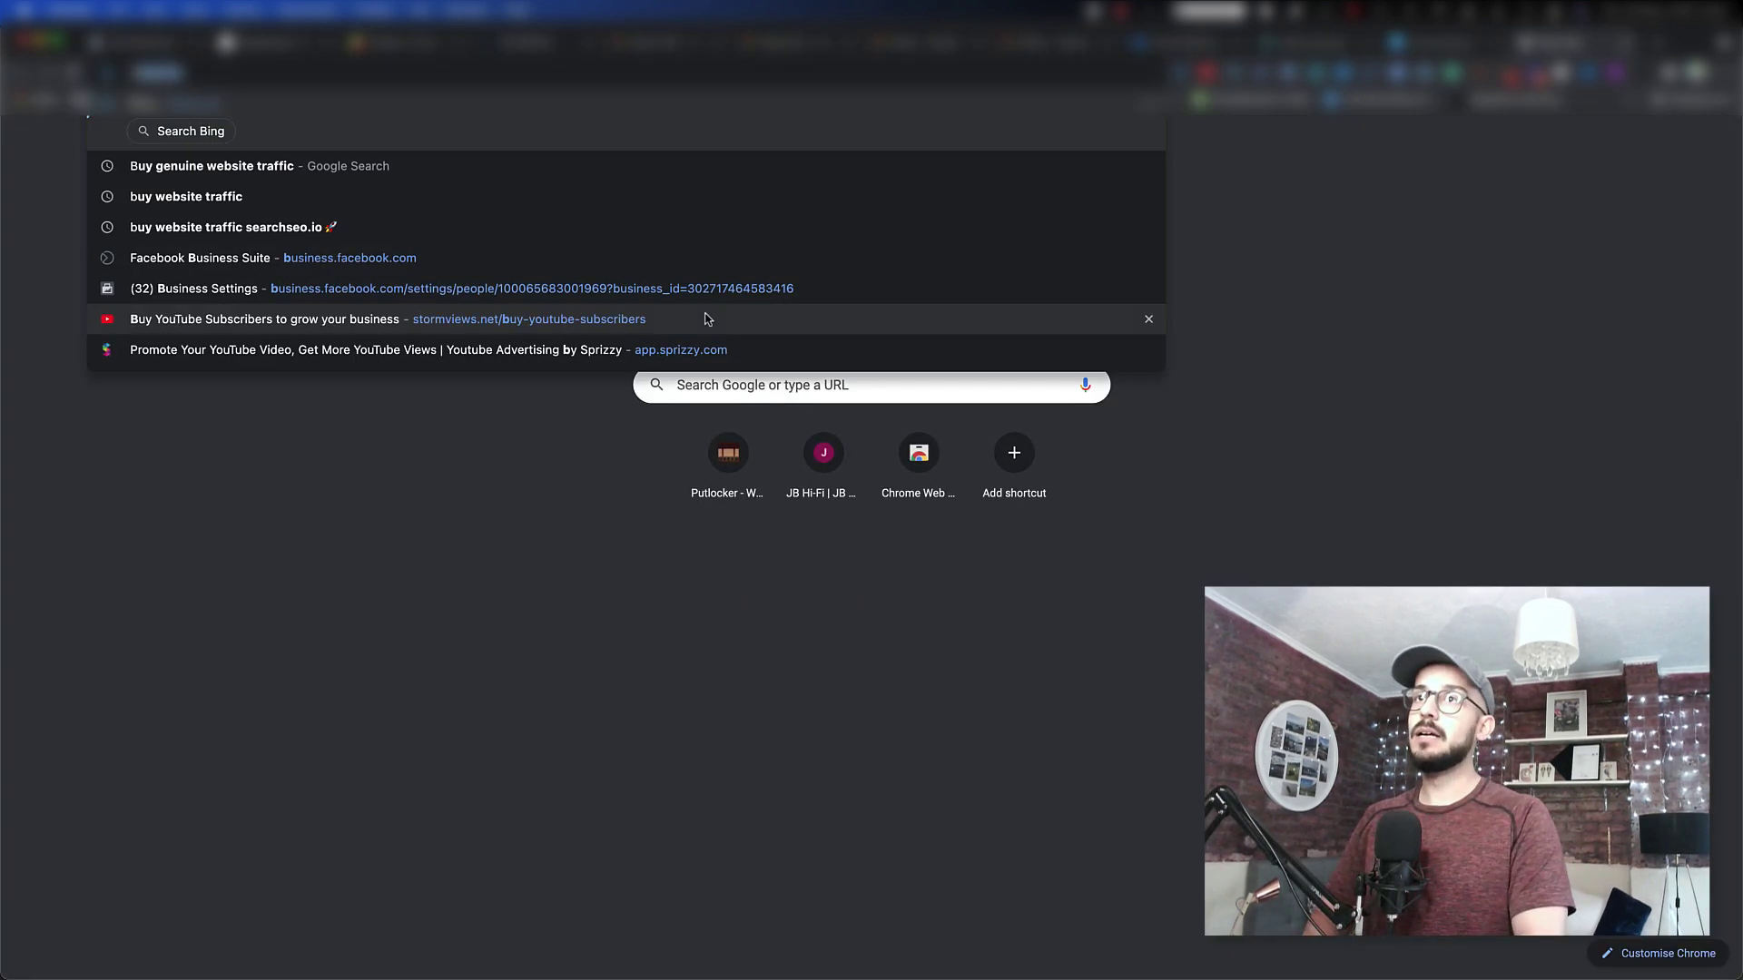
text(usiness.facebook.com/)
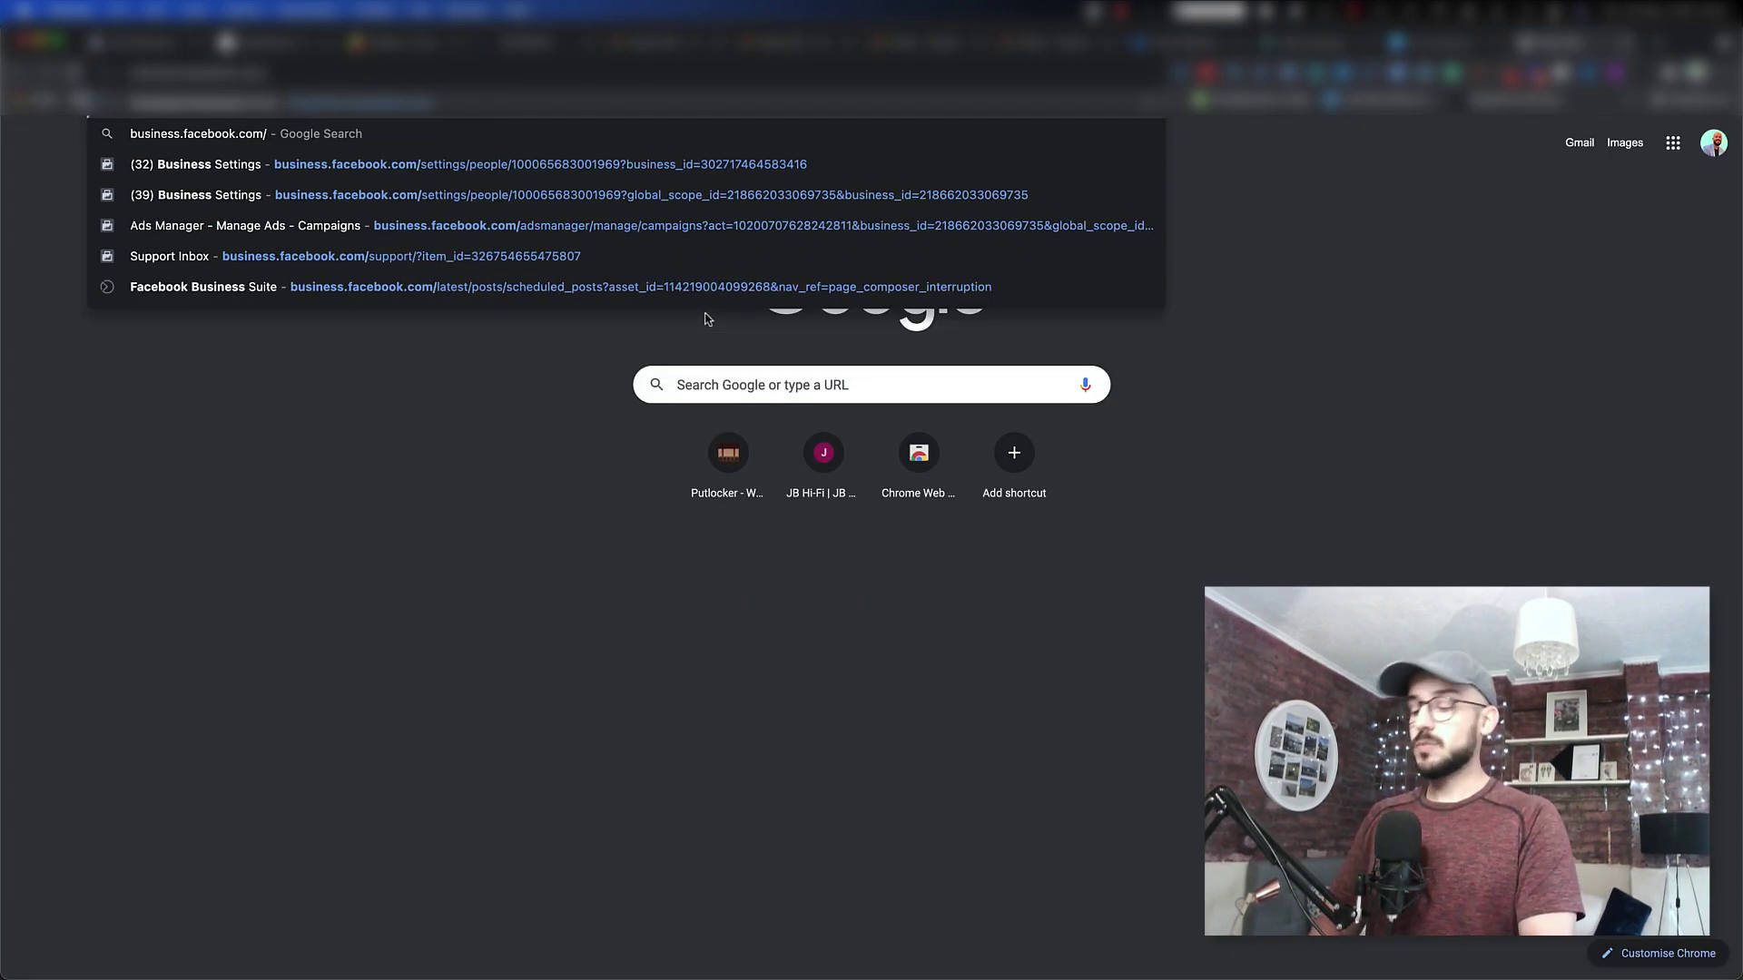
text(overview)
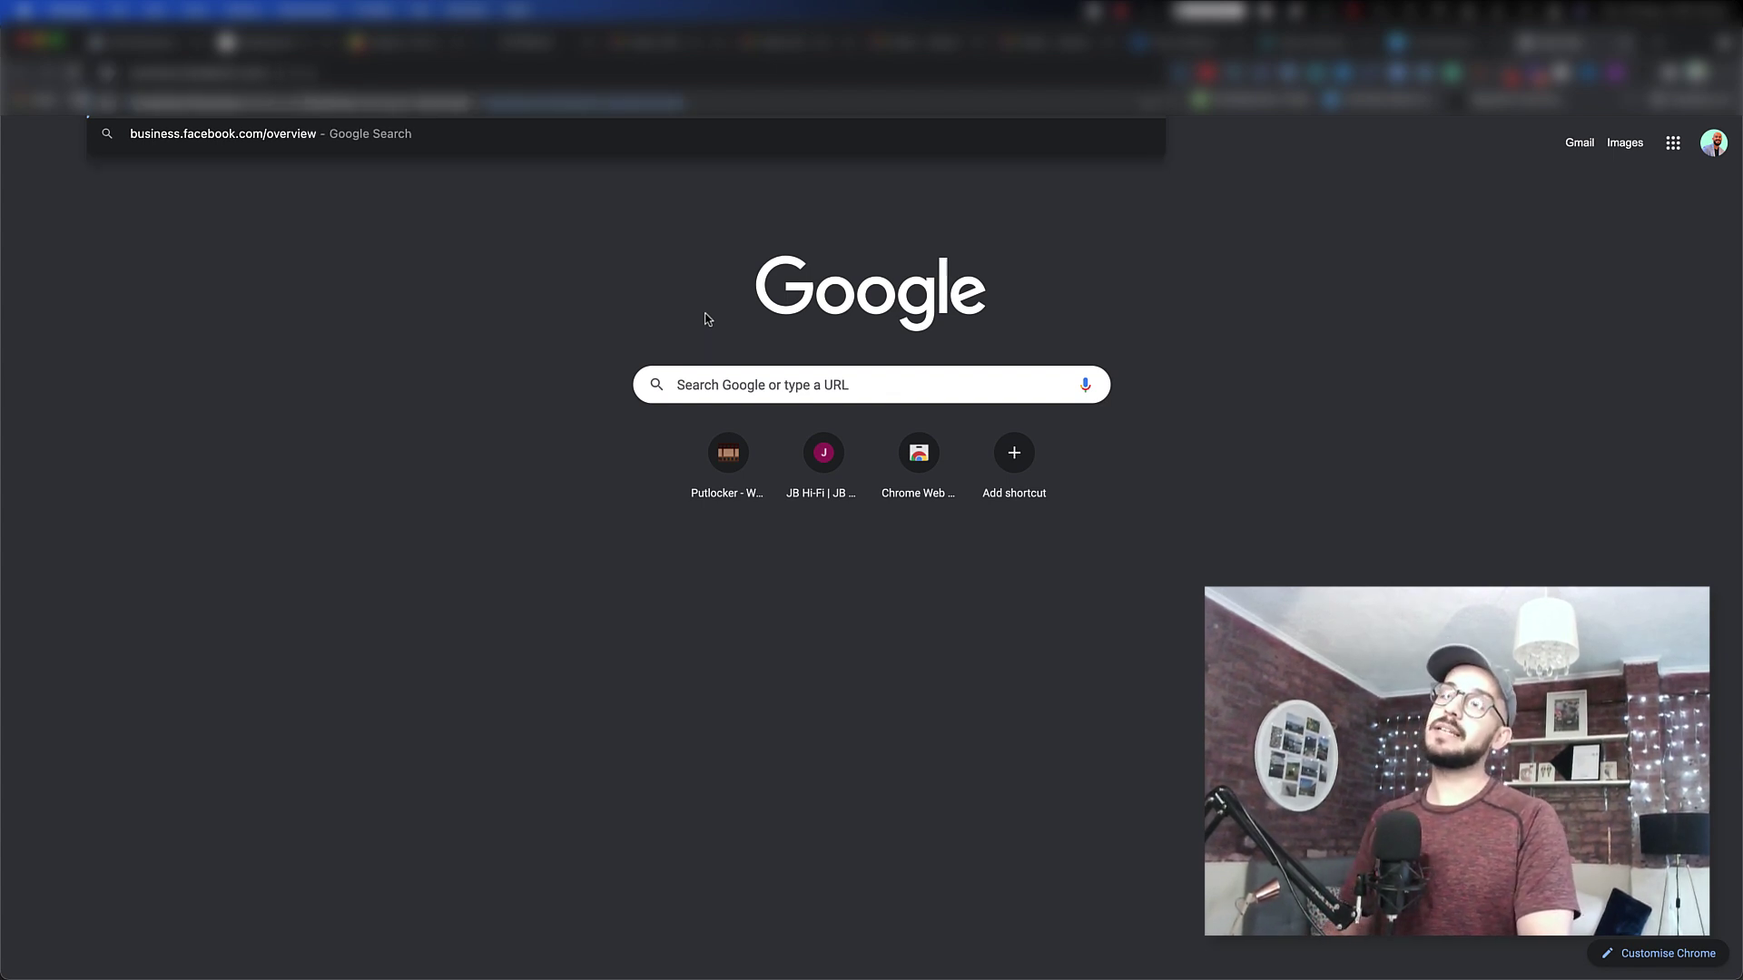
key(Return)
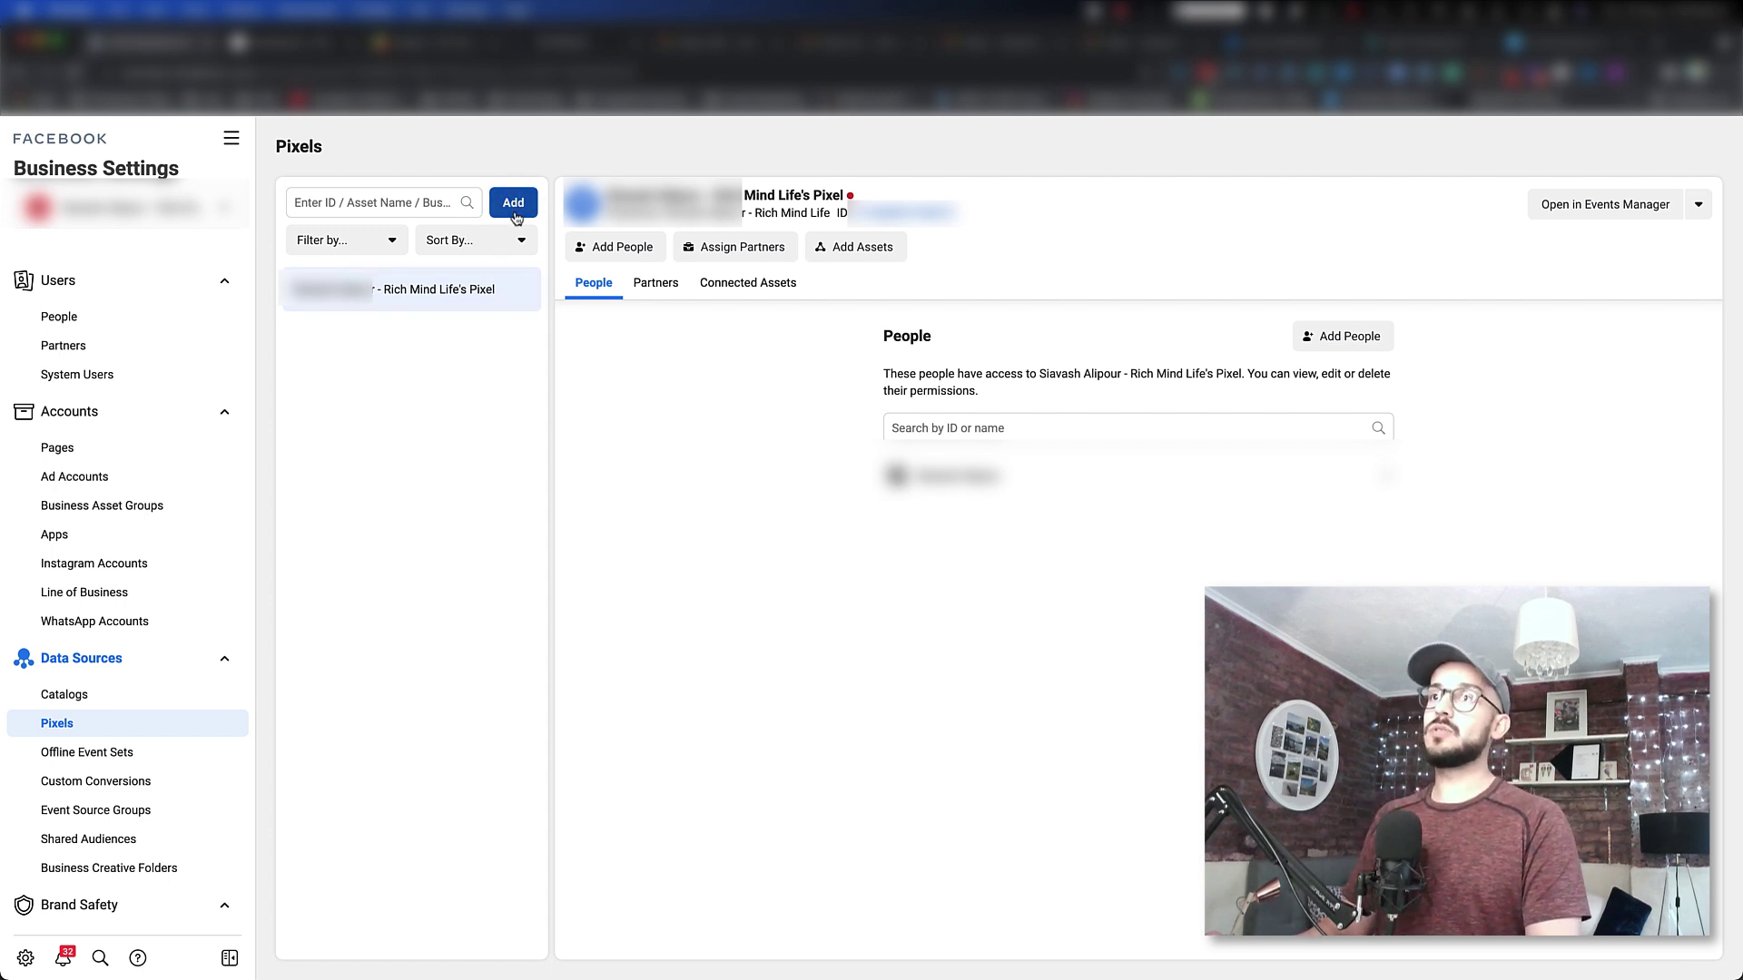
Add a new pixel and replace its prefilled name with 'test pixel for'
click(515, 204)
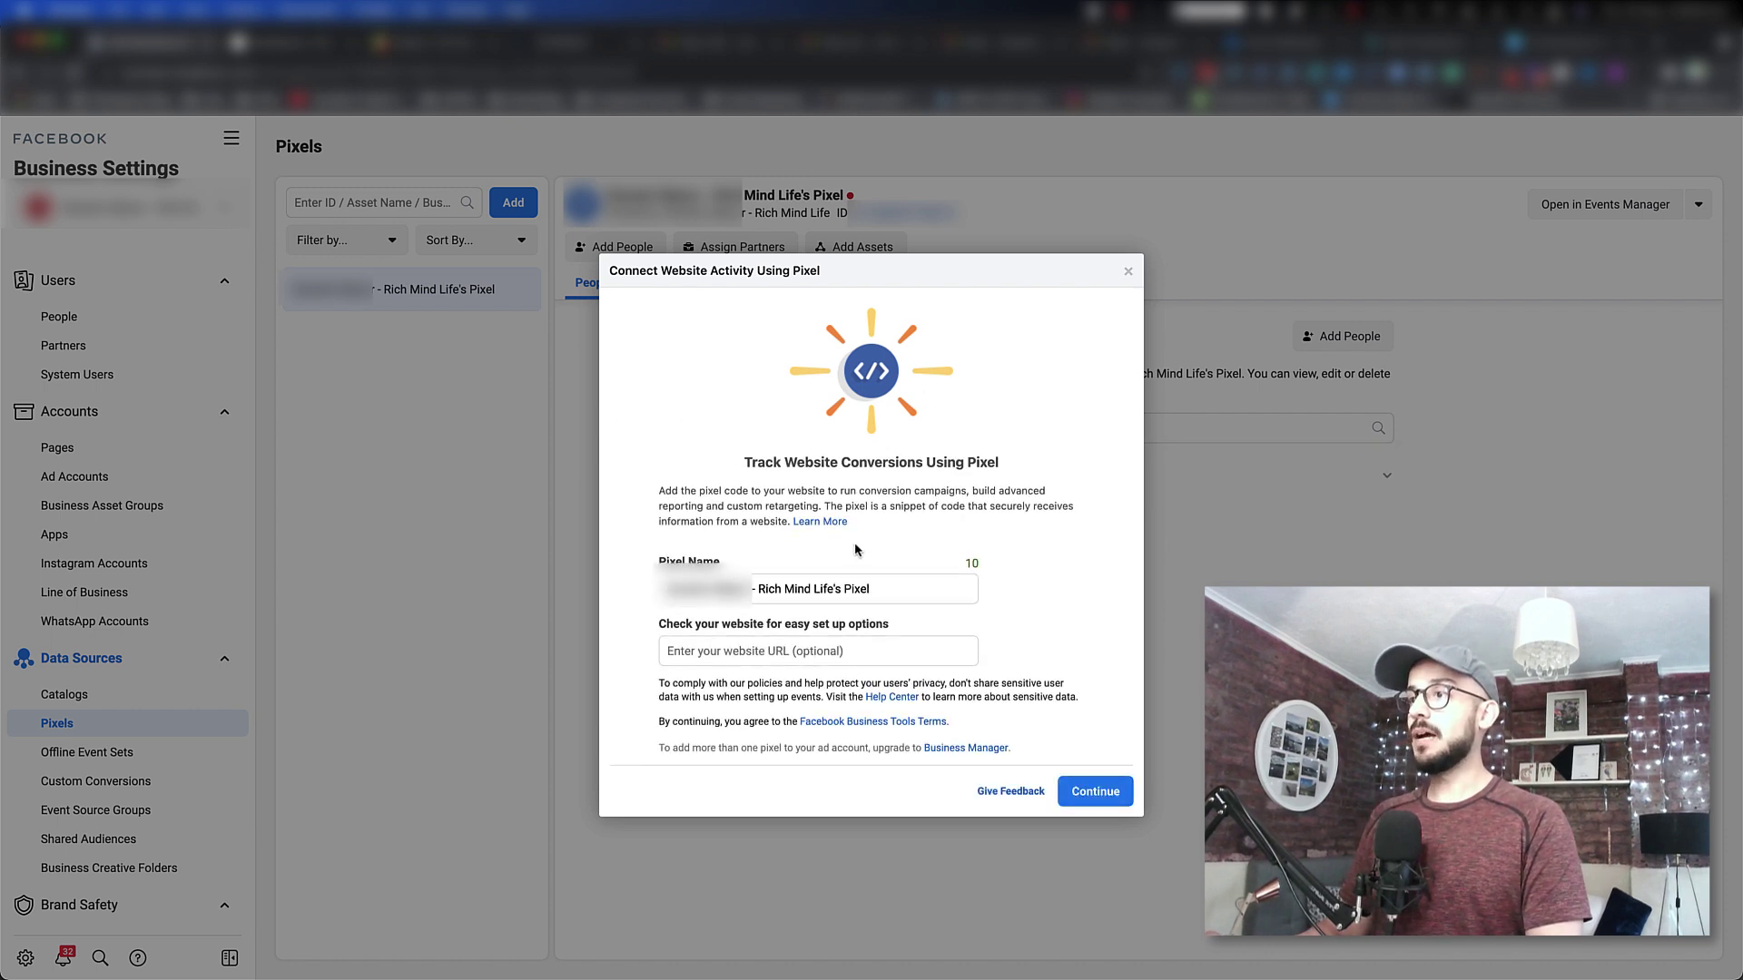
drag(894, 589, 761, 595)
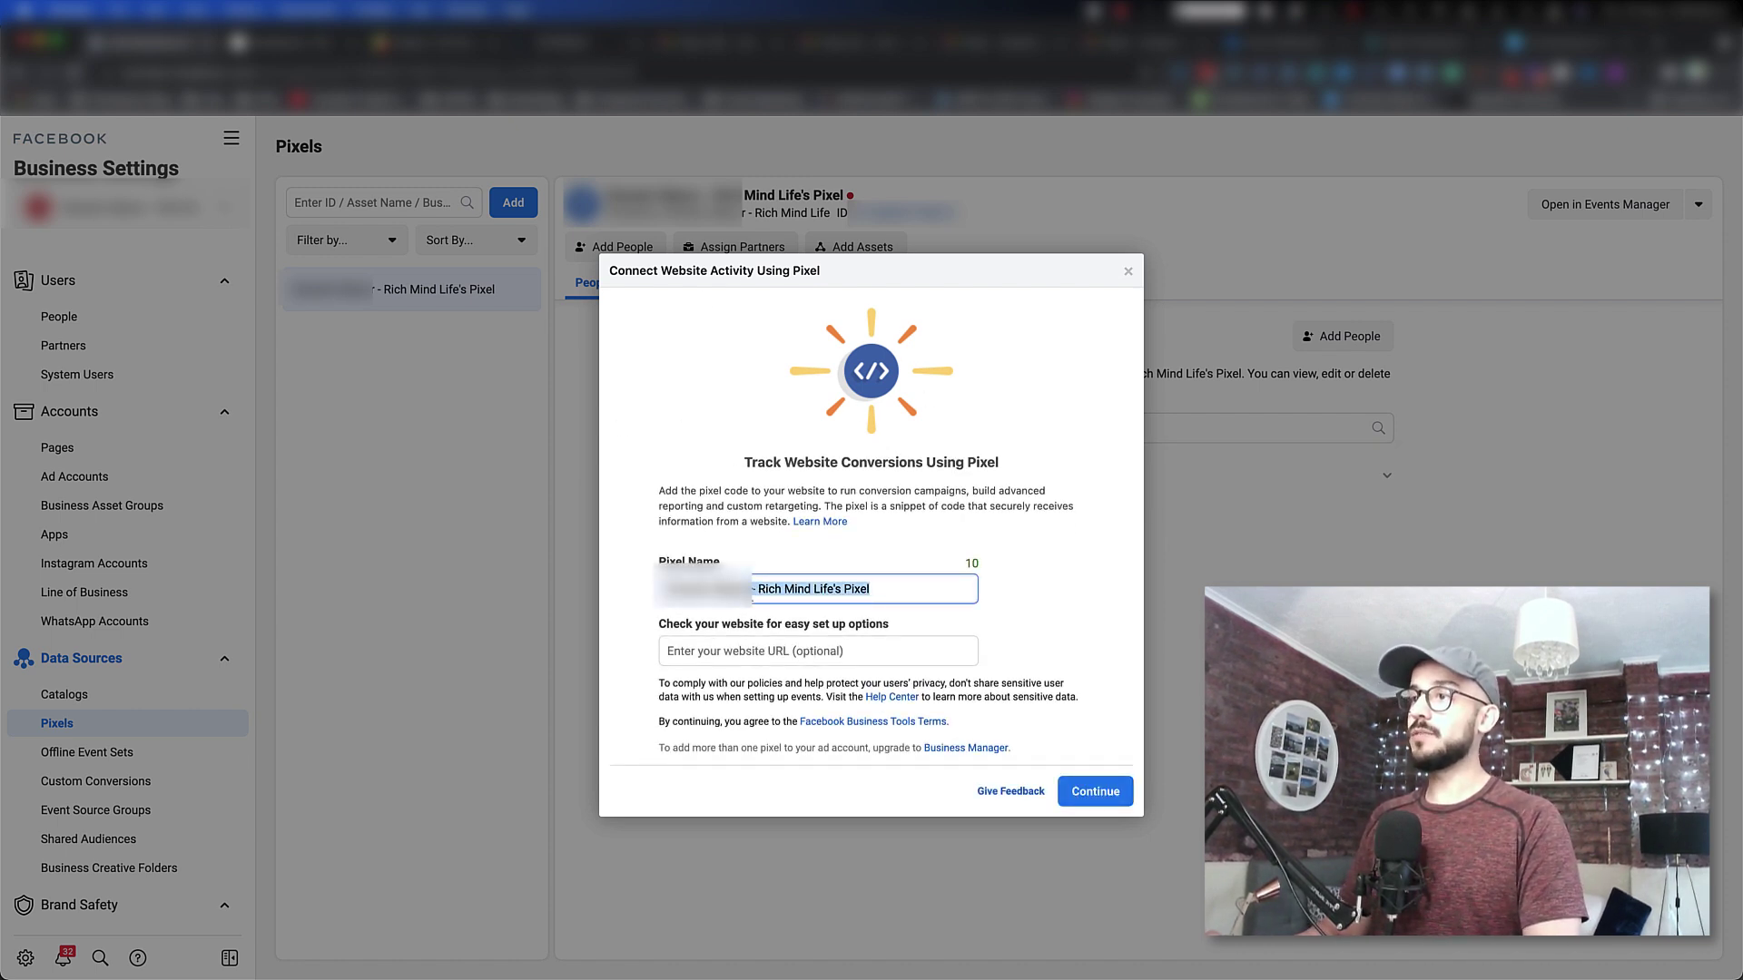
text(te)
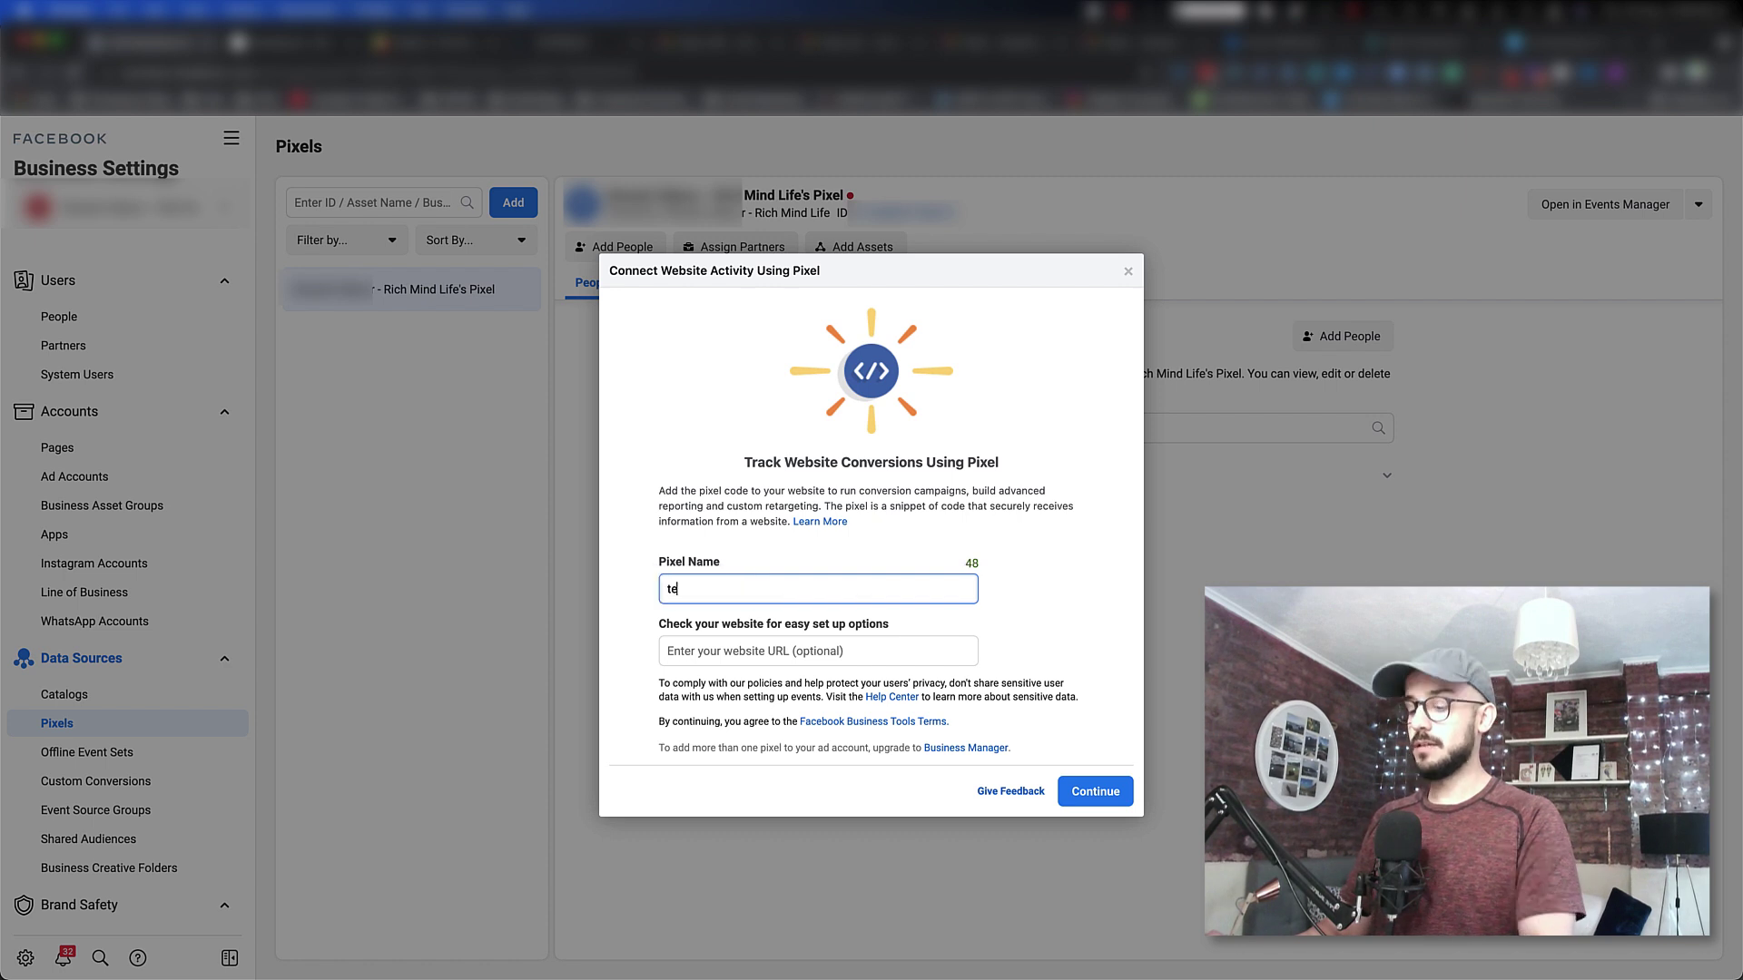
text(st pixel)
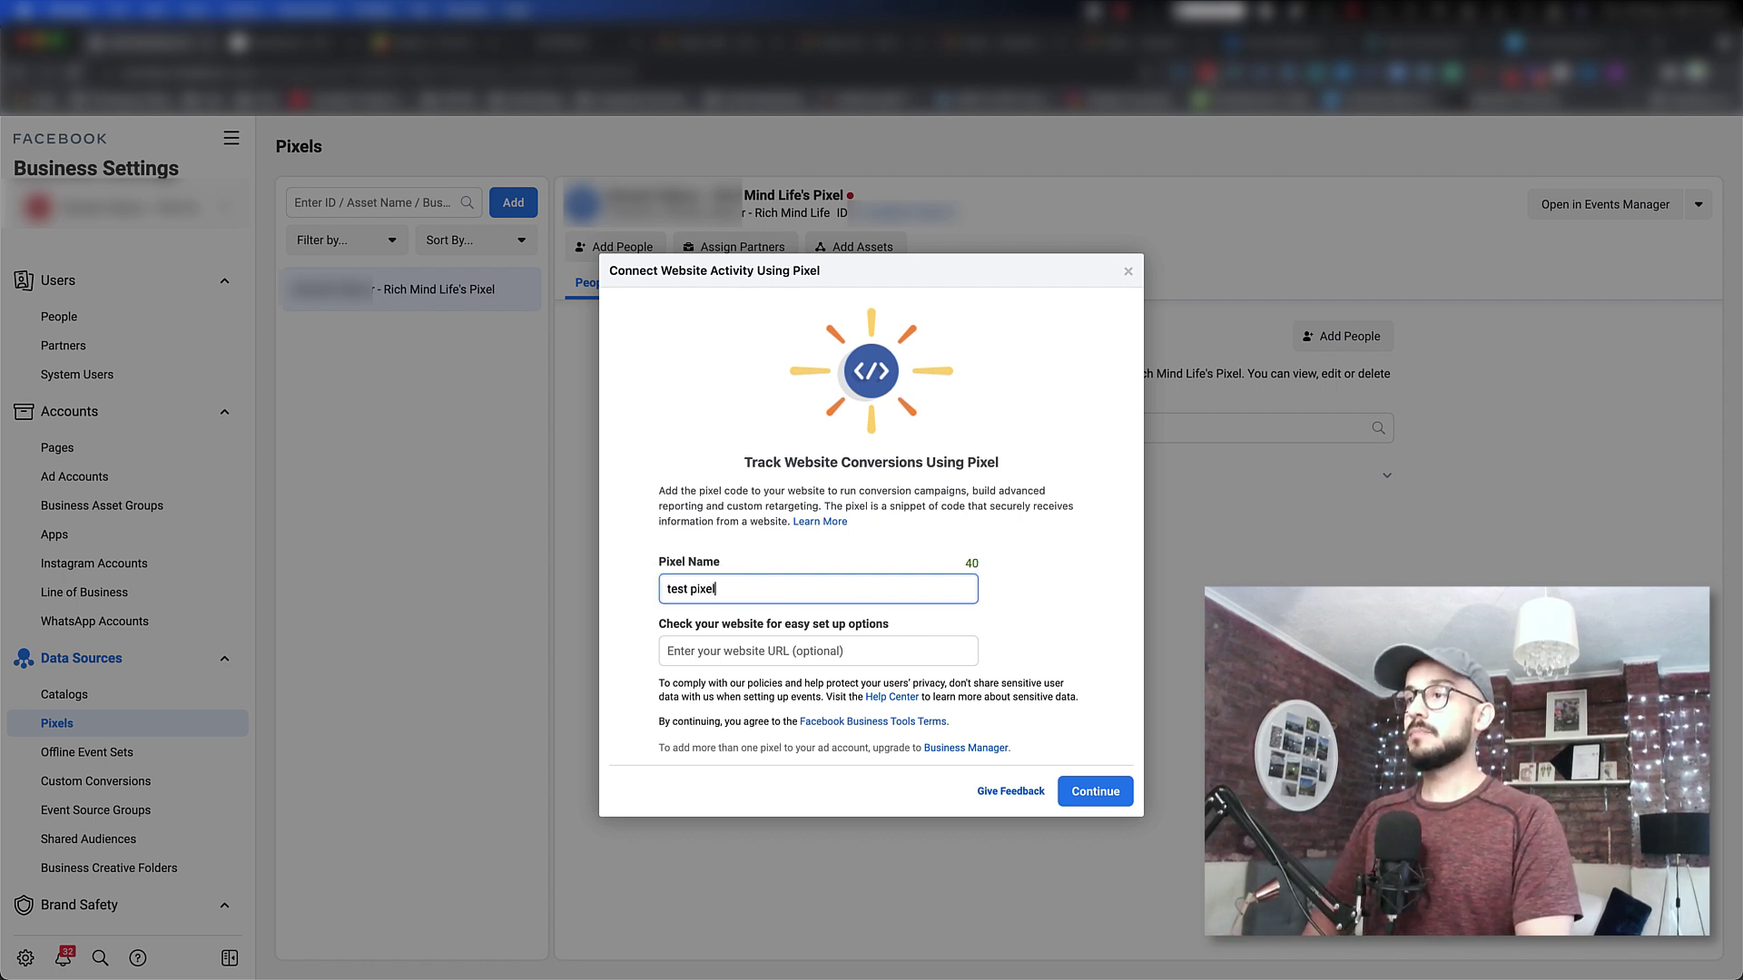
text( for wordpress)
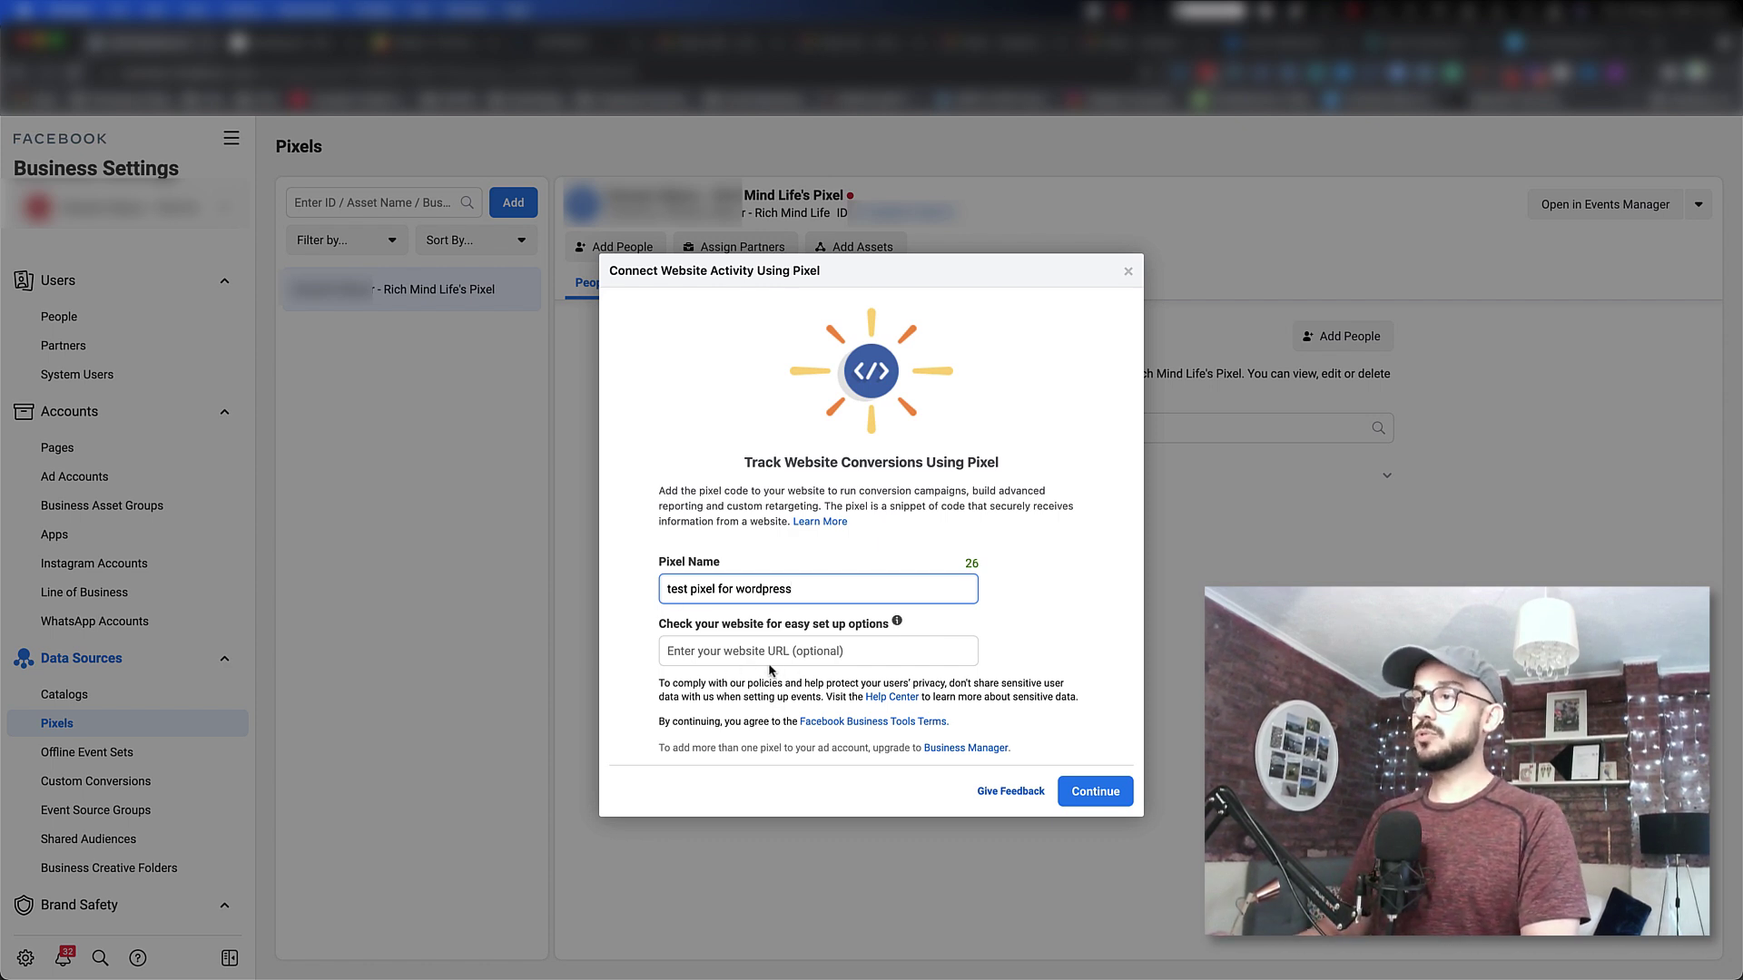
Create the pixel, set it up now, and choose to add the code manually
click(1092, 791)
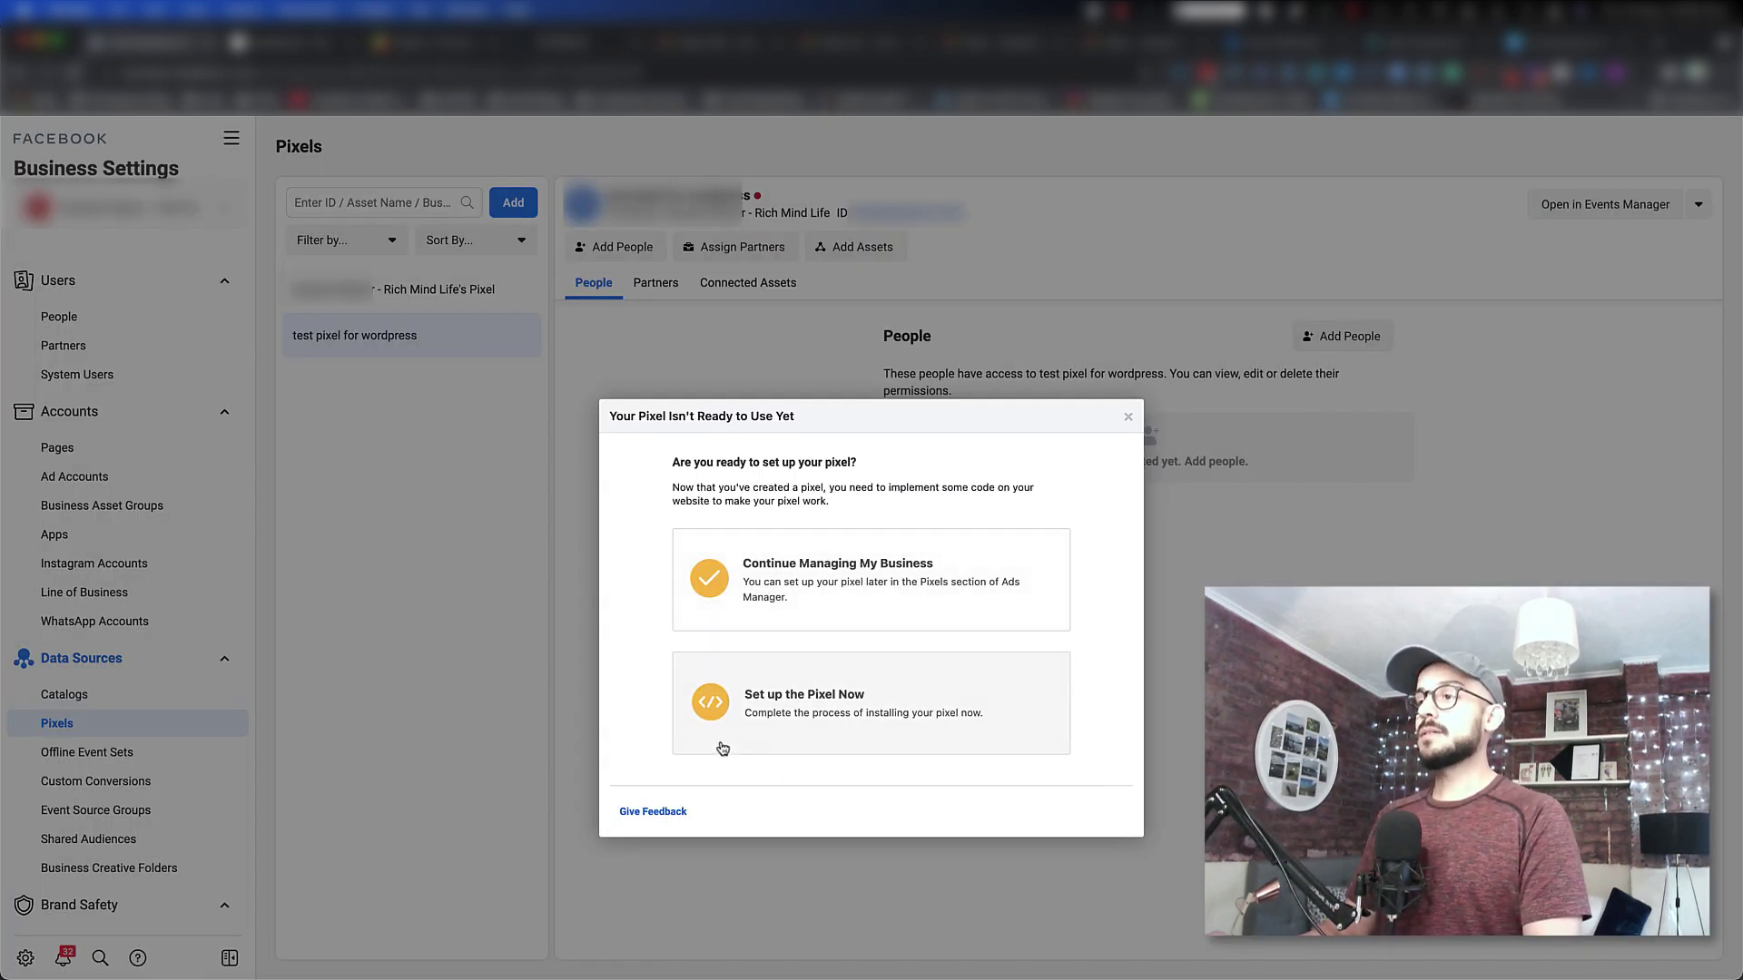
click(837, 716)
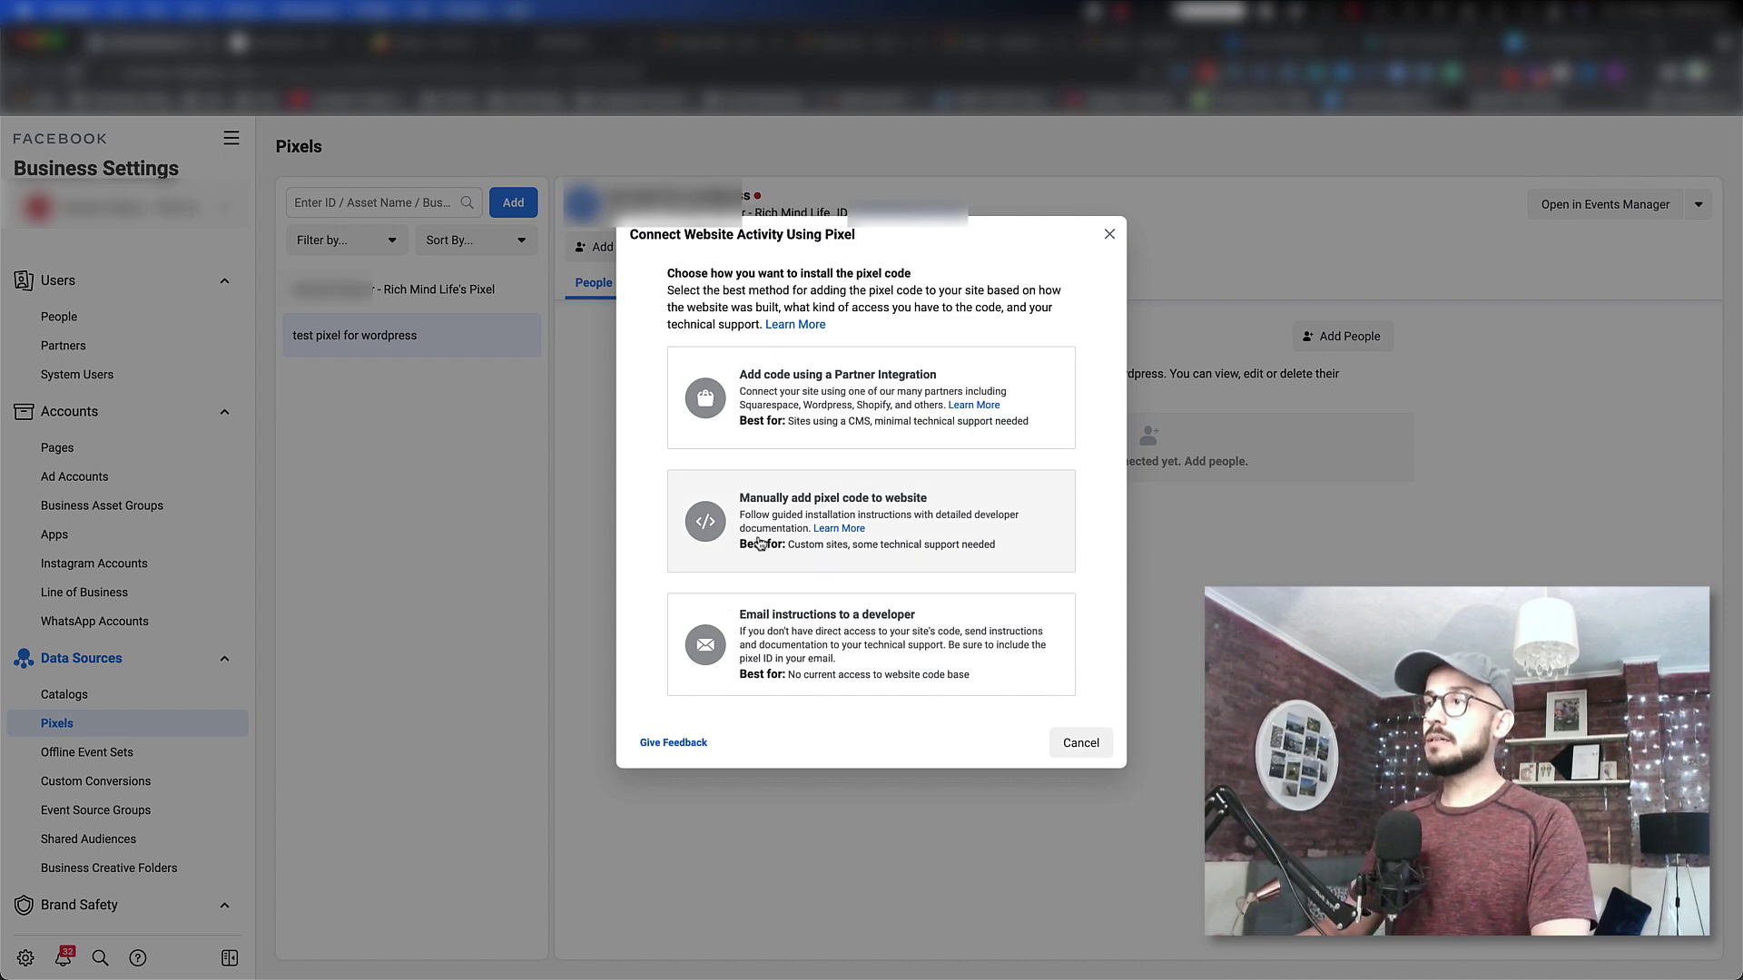
click(745, 542)
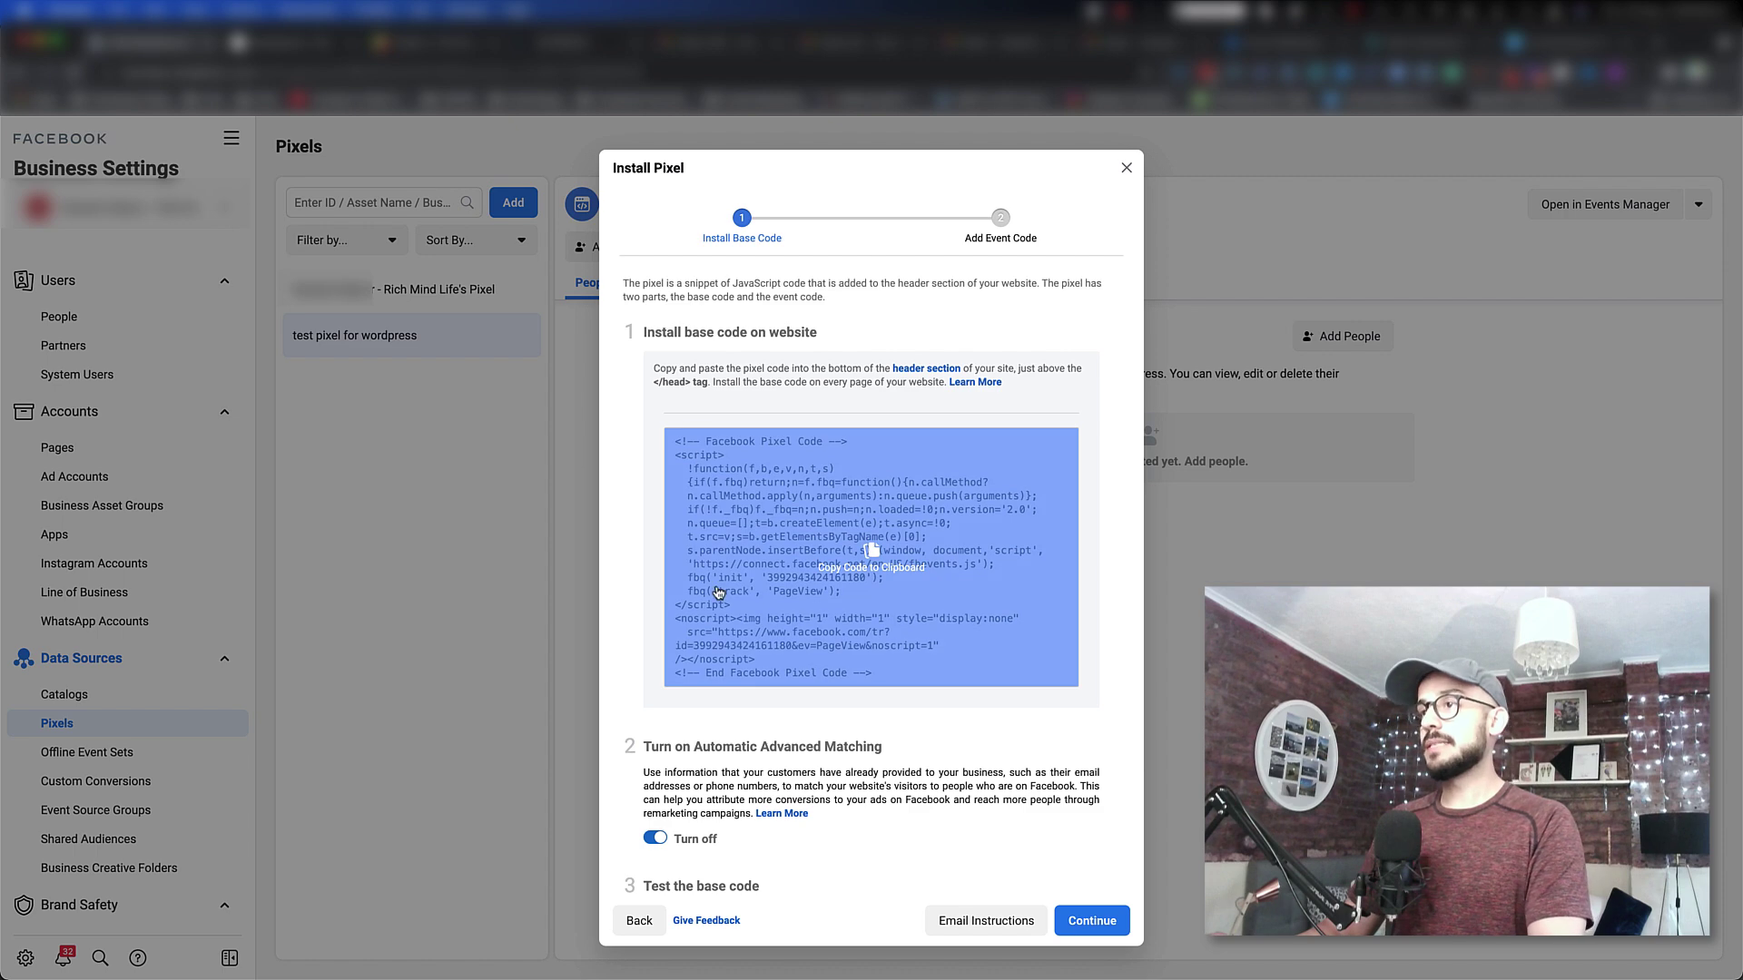
Copy the new pixel's base code and switch to the WordPress dashboard
scroll(784, 617, down, 1)
scroll(784, 618, down, 1)
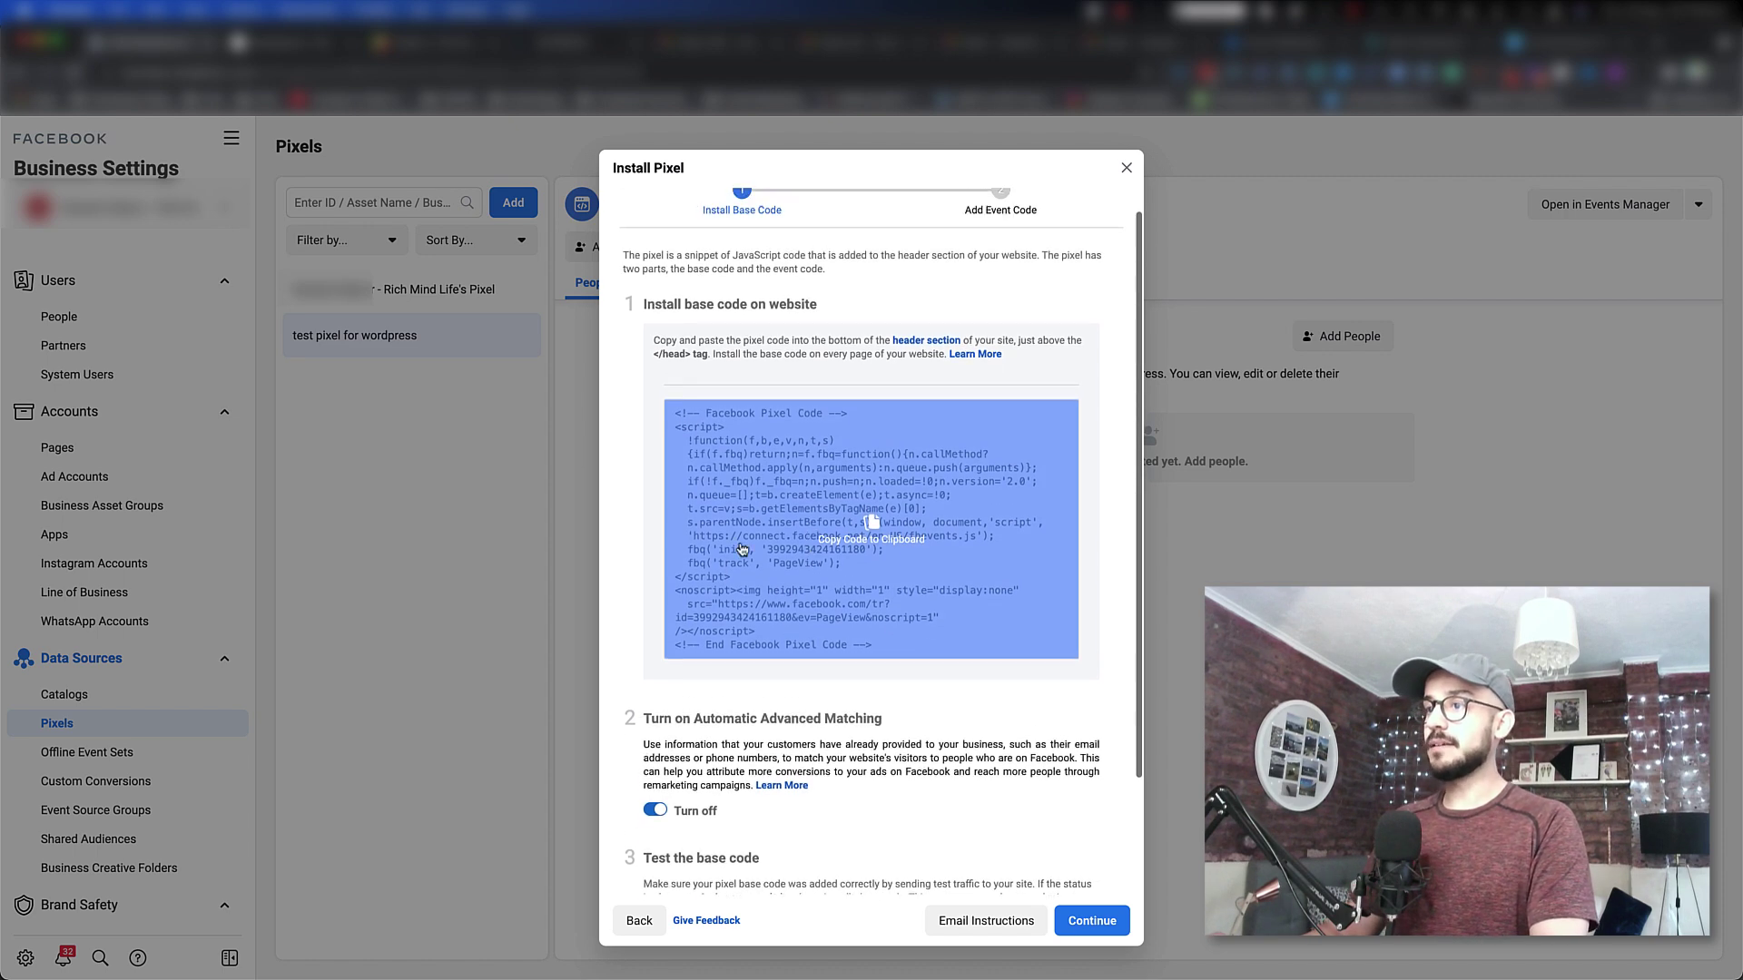
click(871, 527)
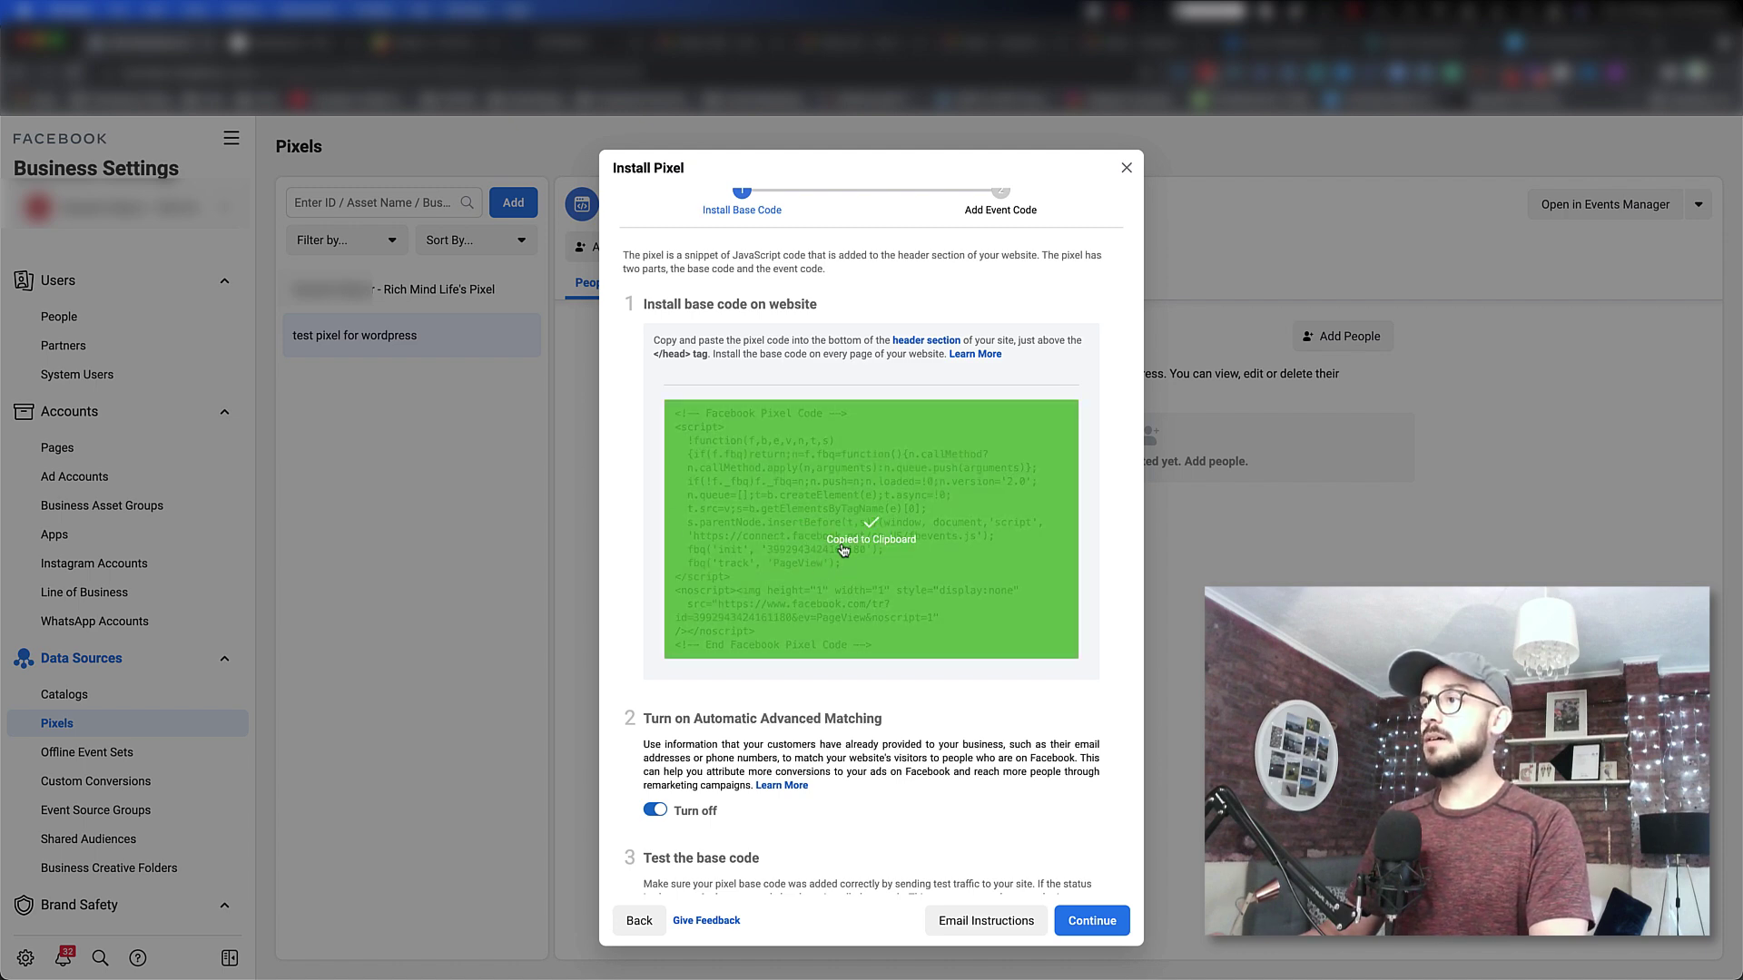
scroll(808, 536, down, 3)
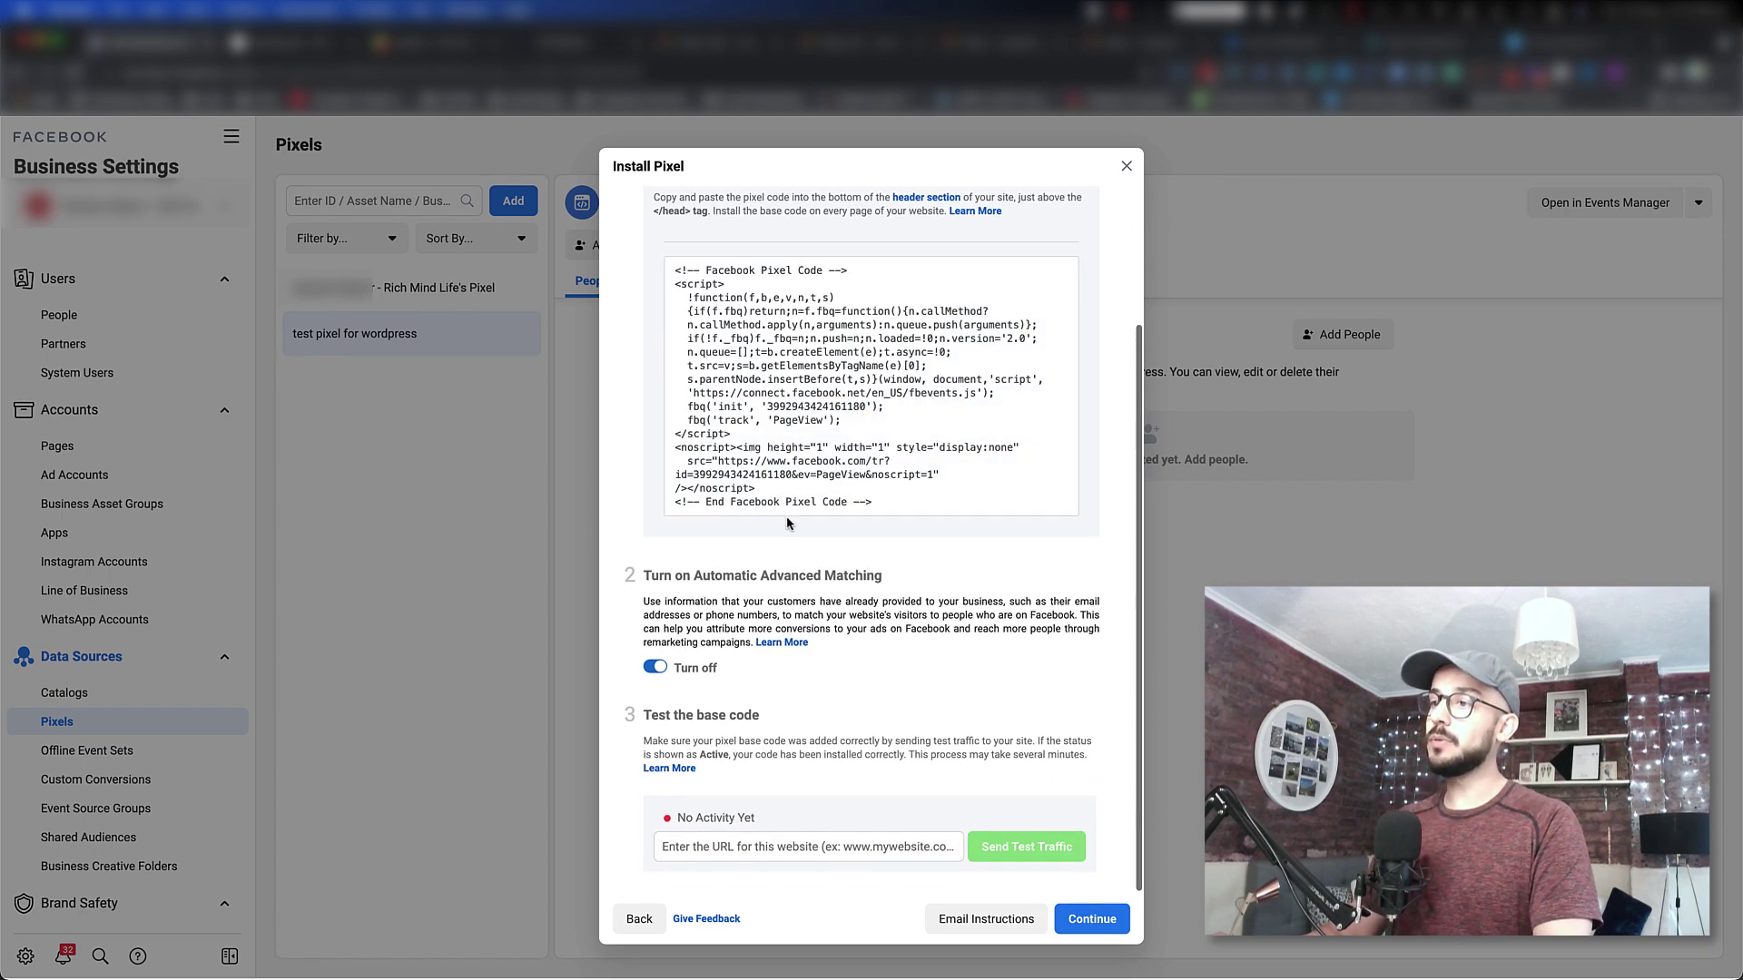
scroll(853, 535, up, 3)
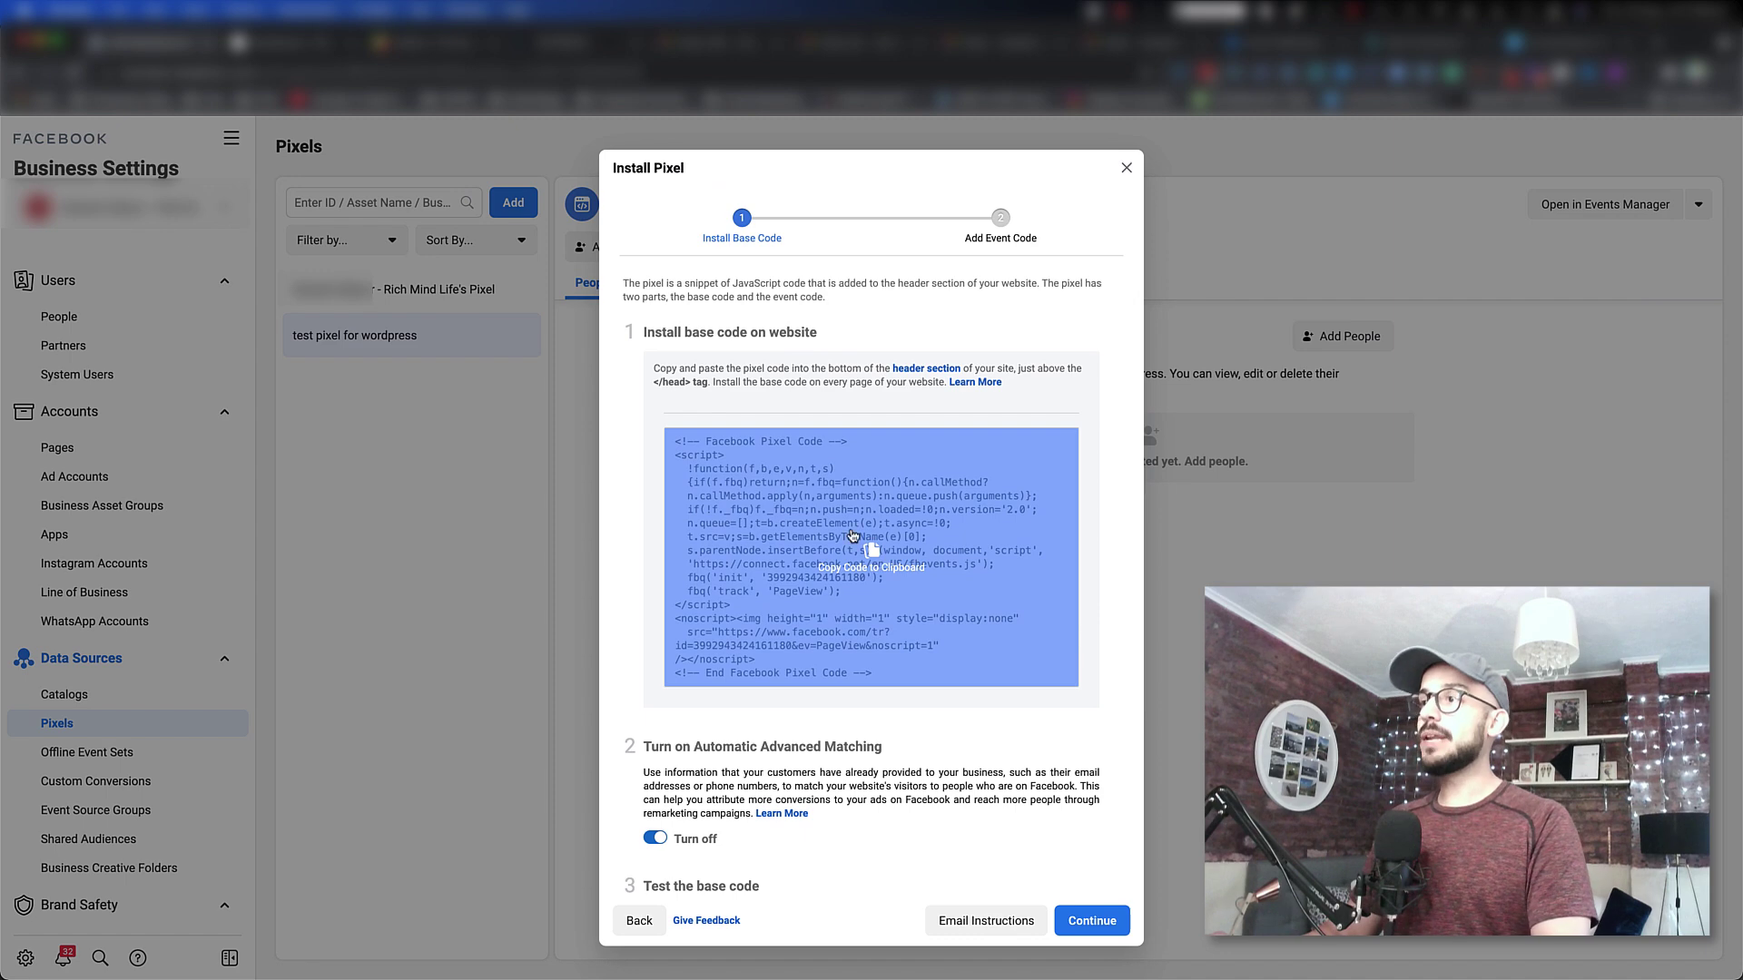
click(291, 43)
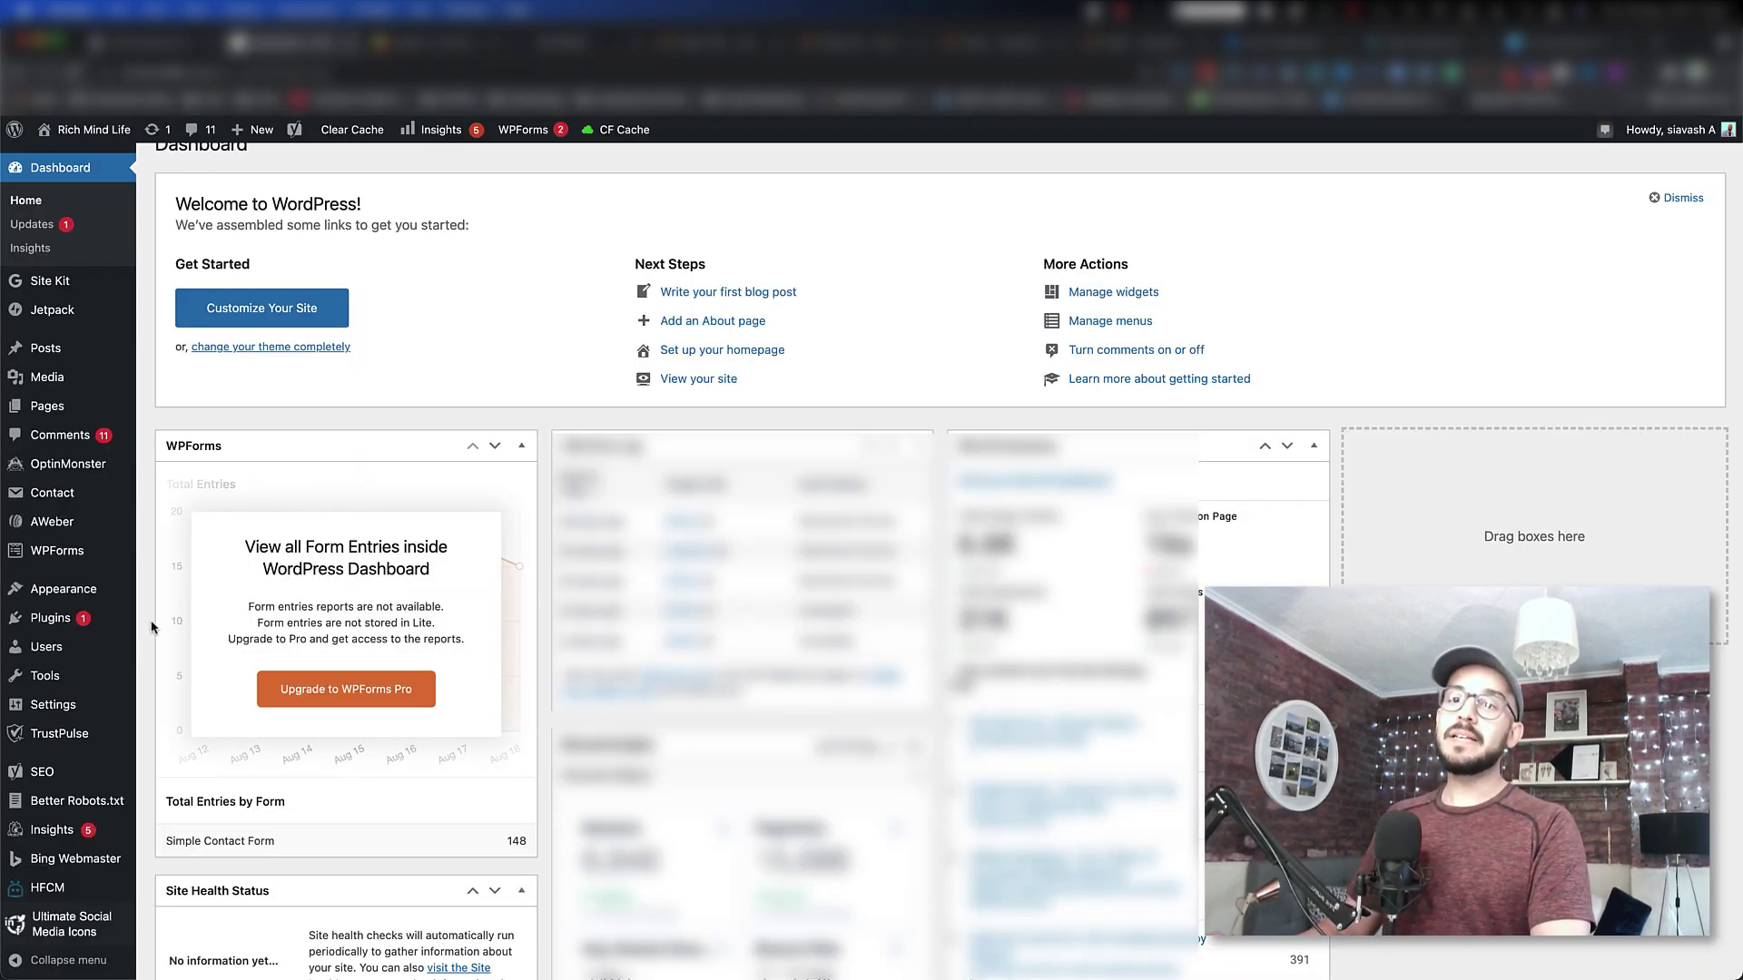
Search installed plugins for 'insert' and open the Insert Headers and Footers settings page
mouse_move(50, 620)
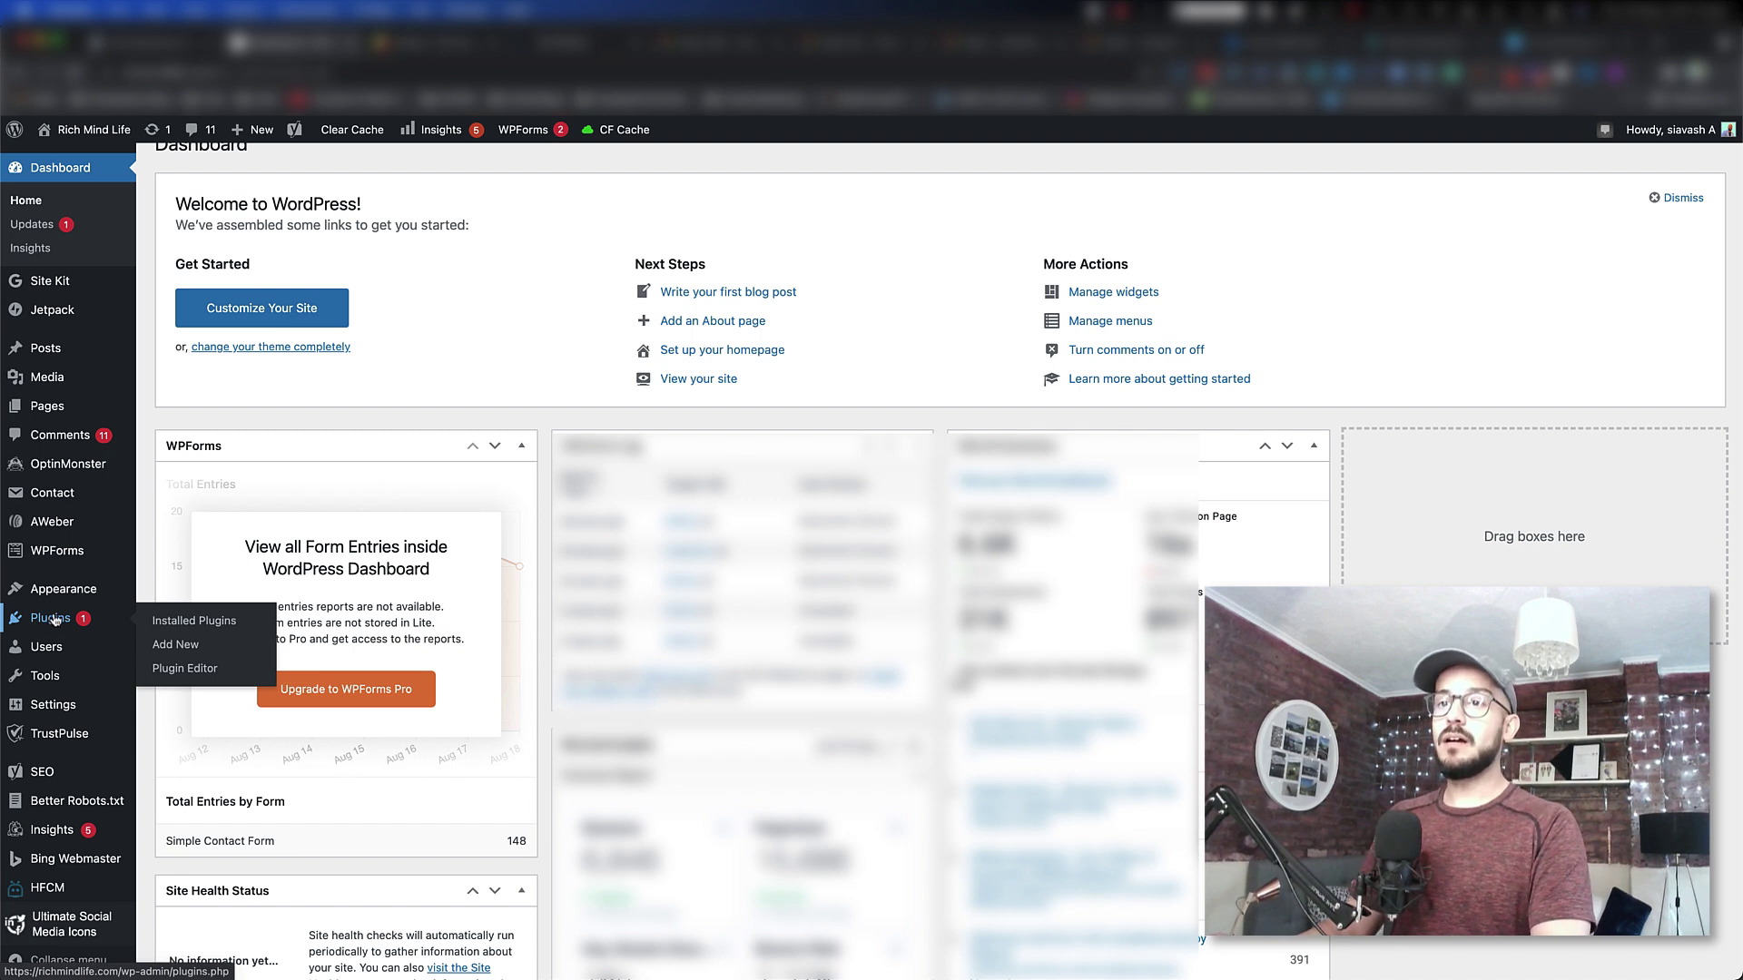
click(56, 701)
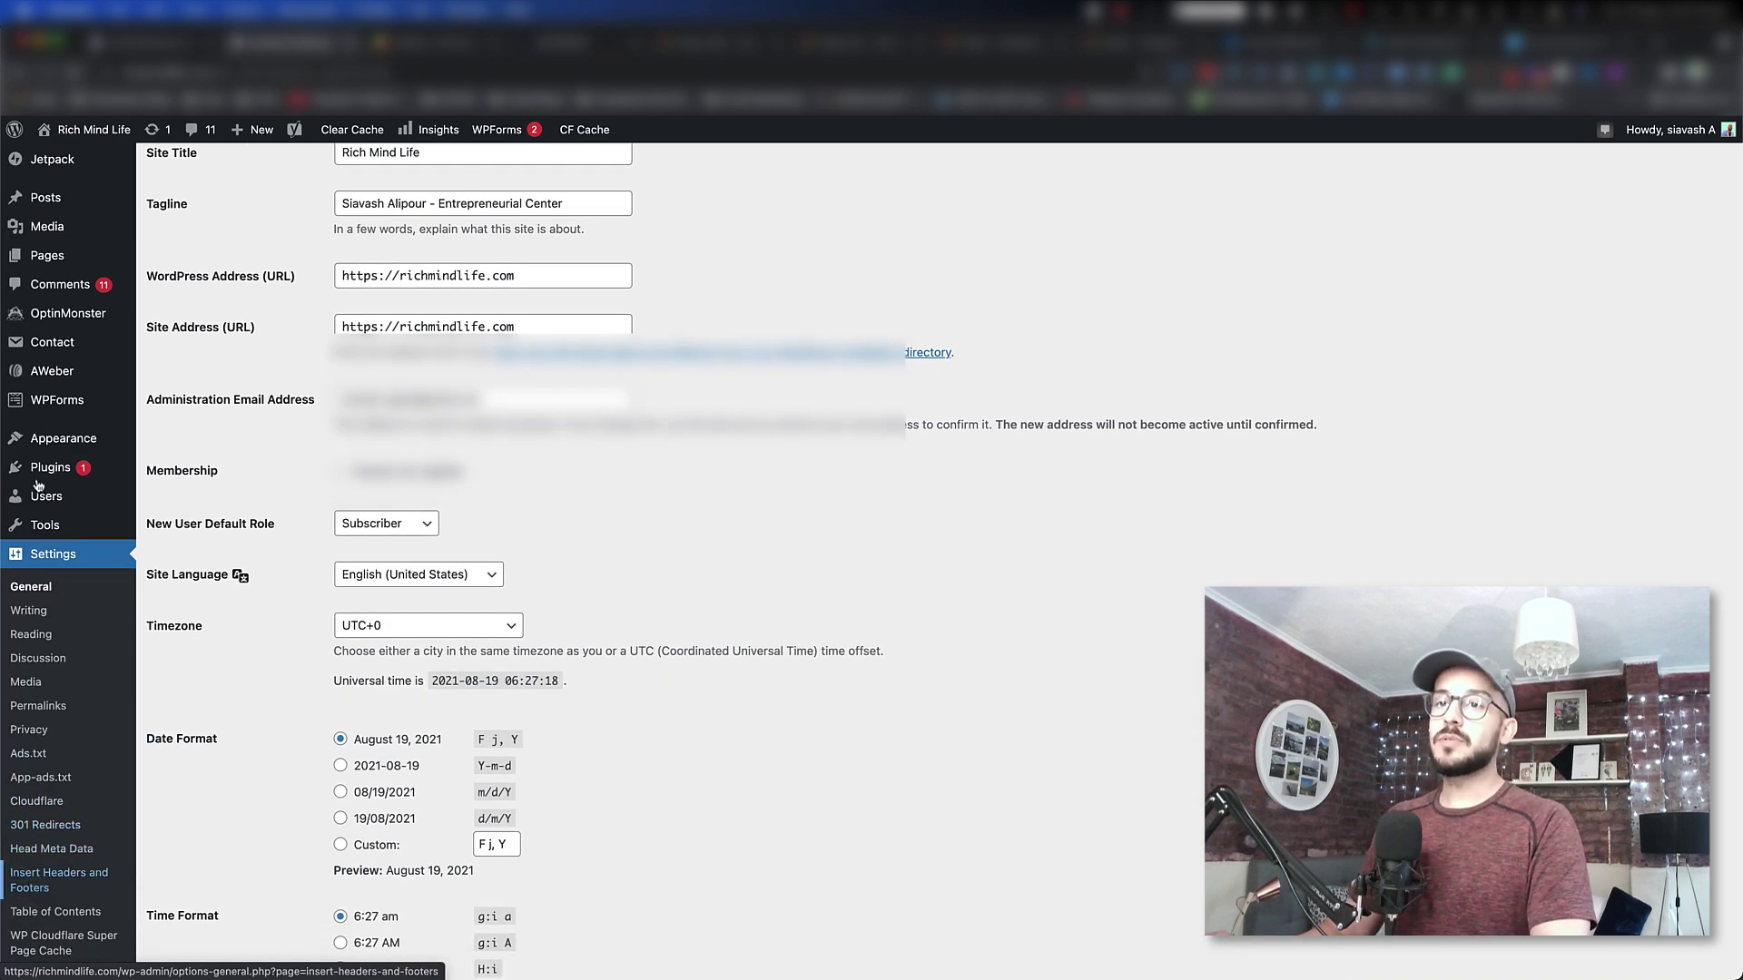
mouse_move(44, 471)
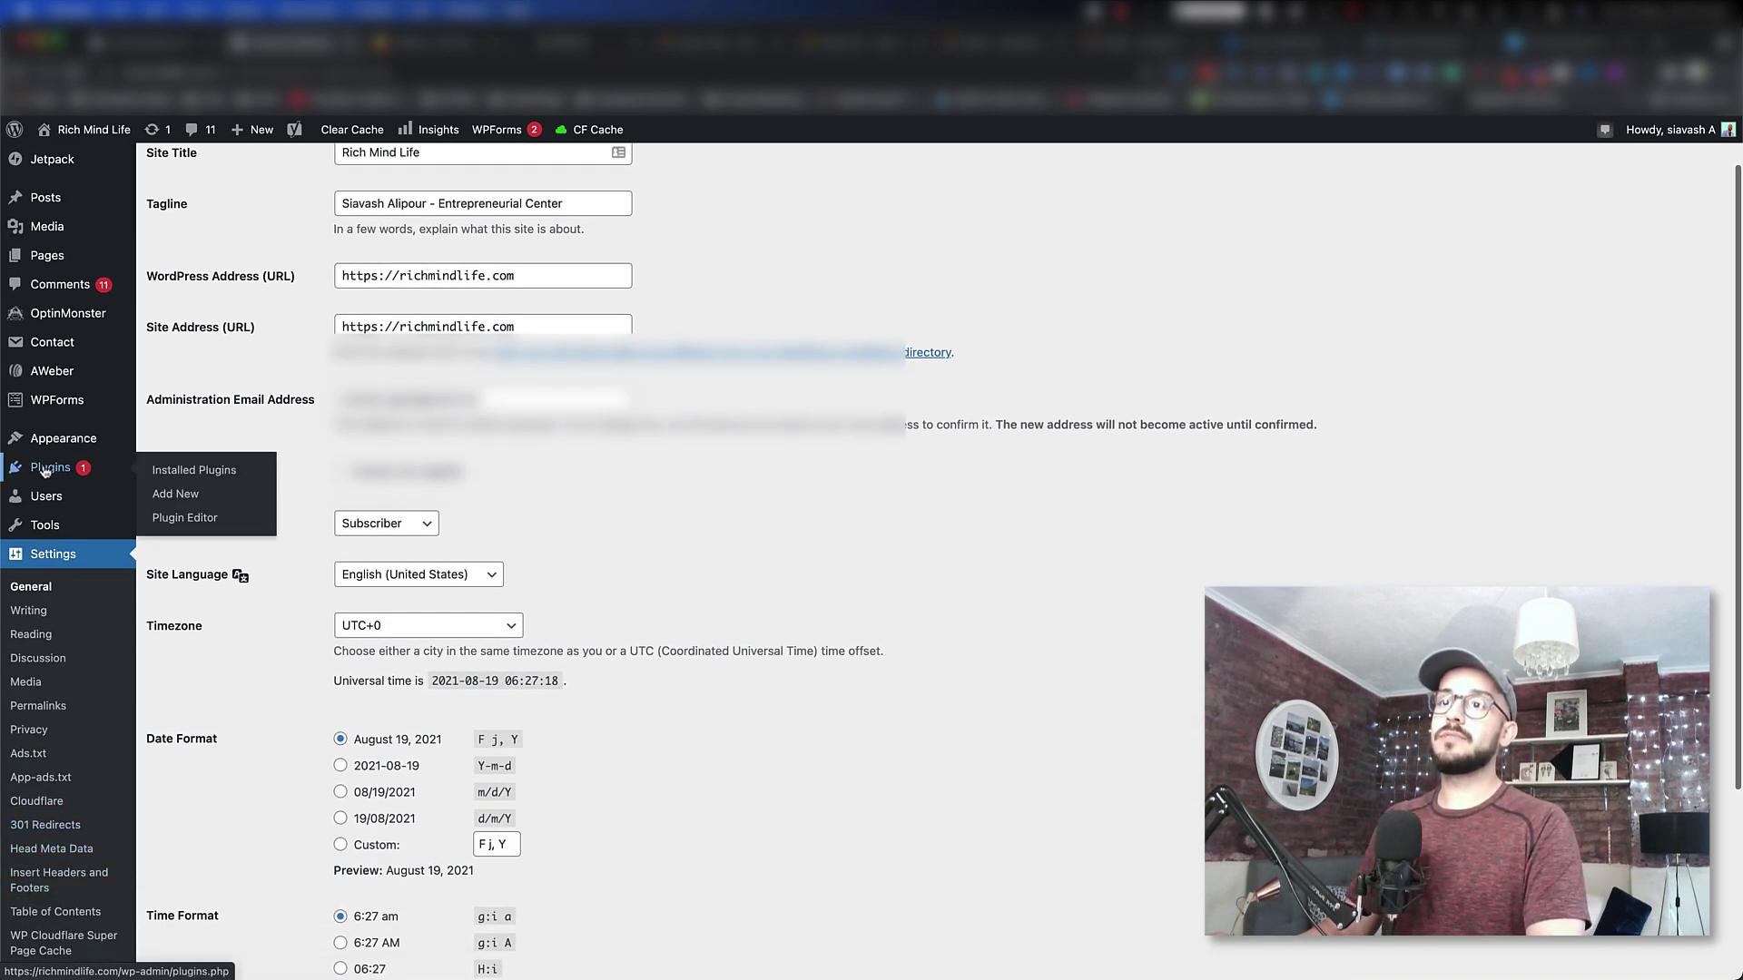
click(44, 471)
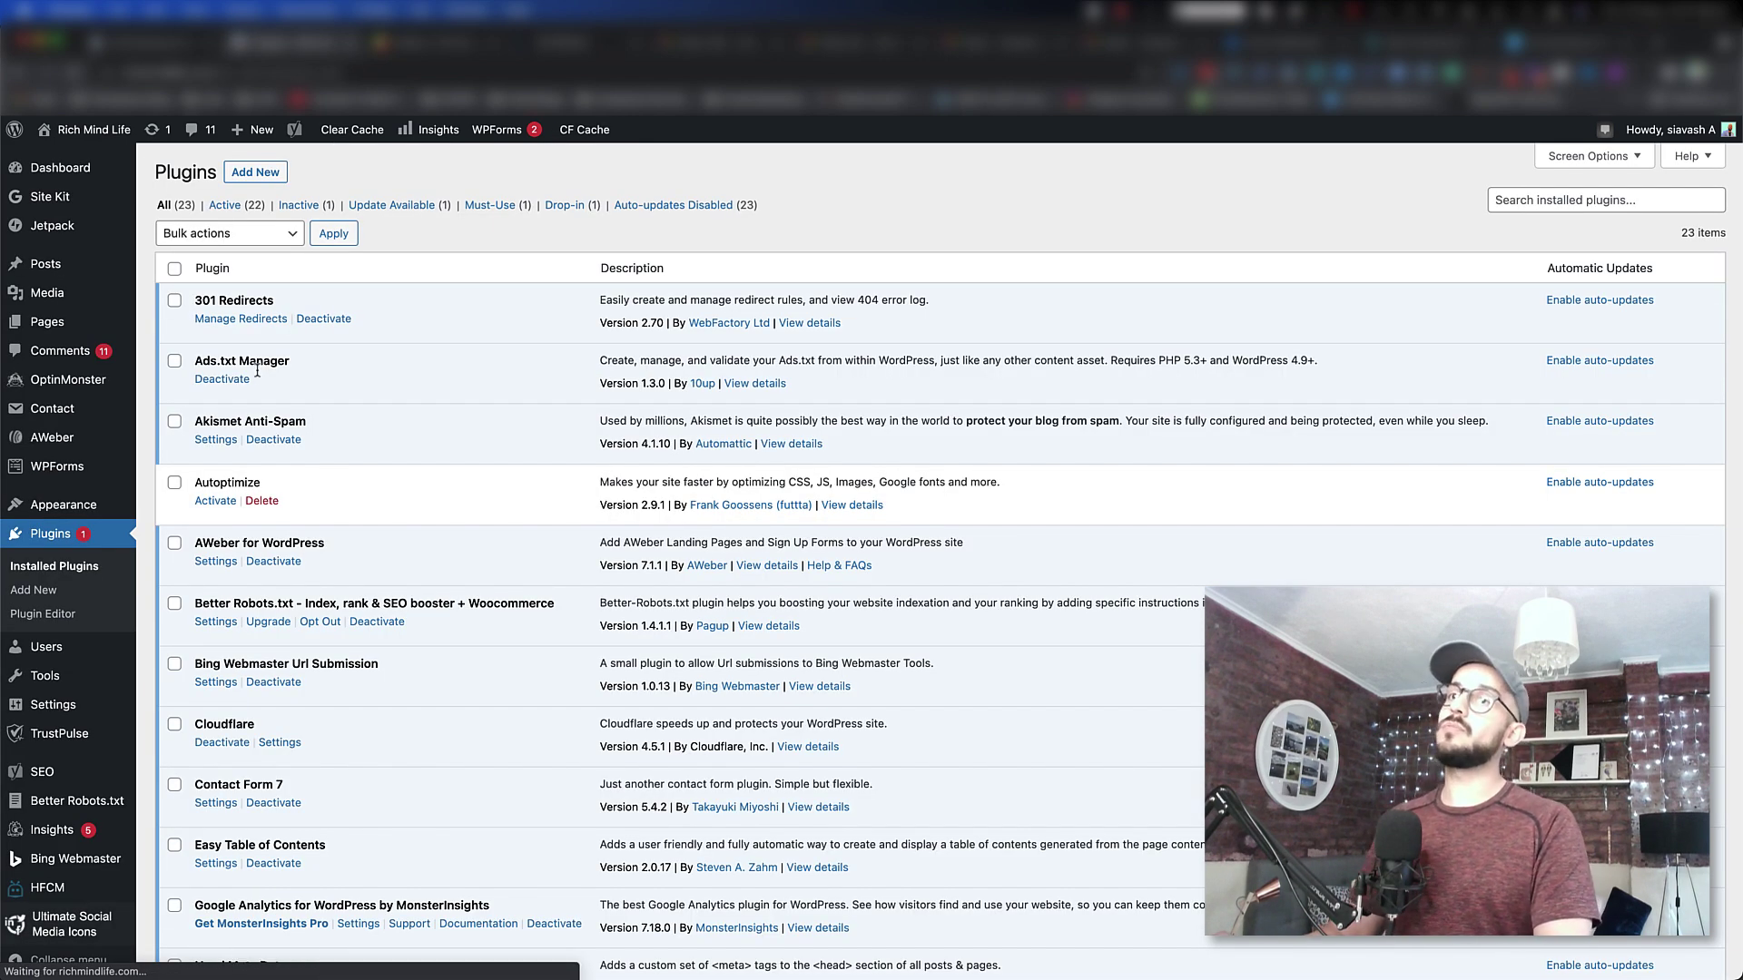
click(1589, 202)
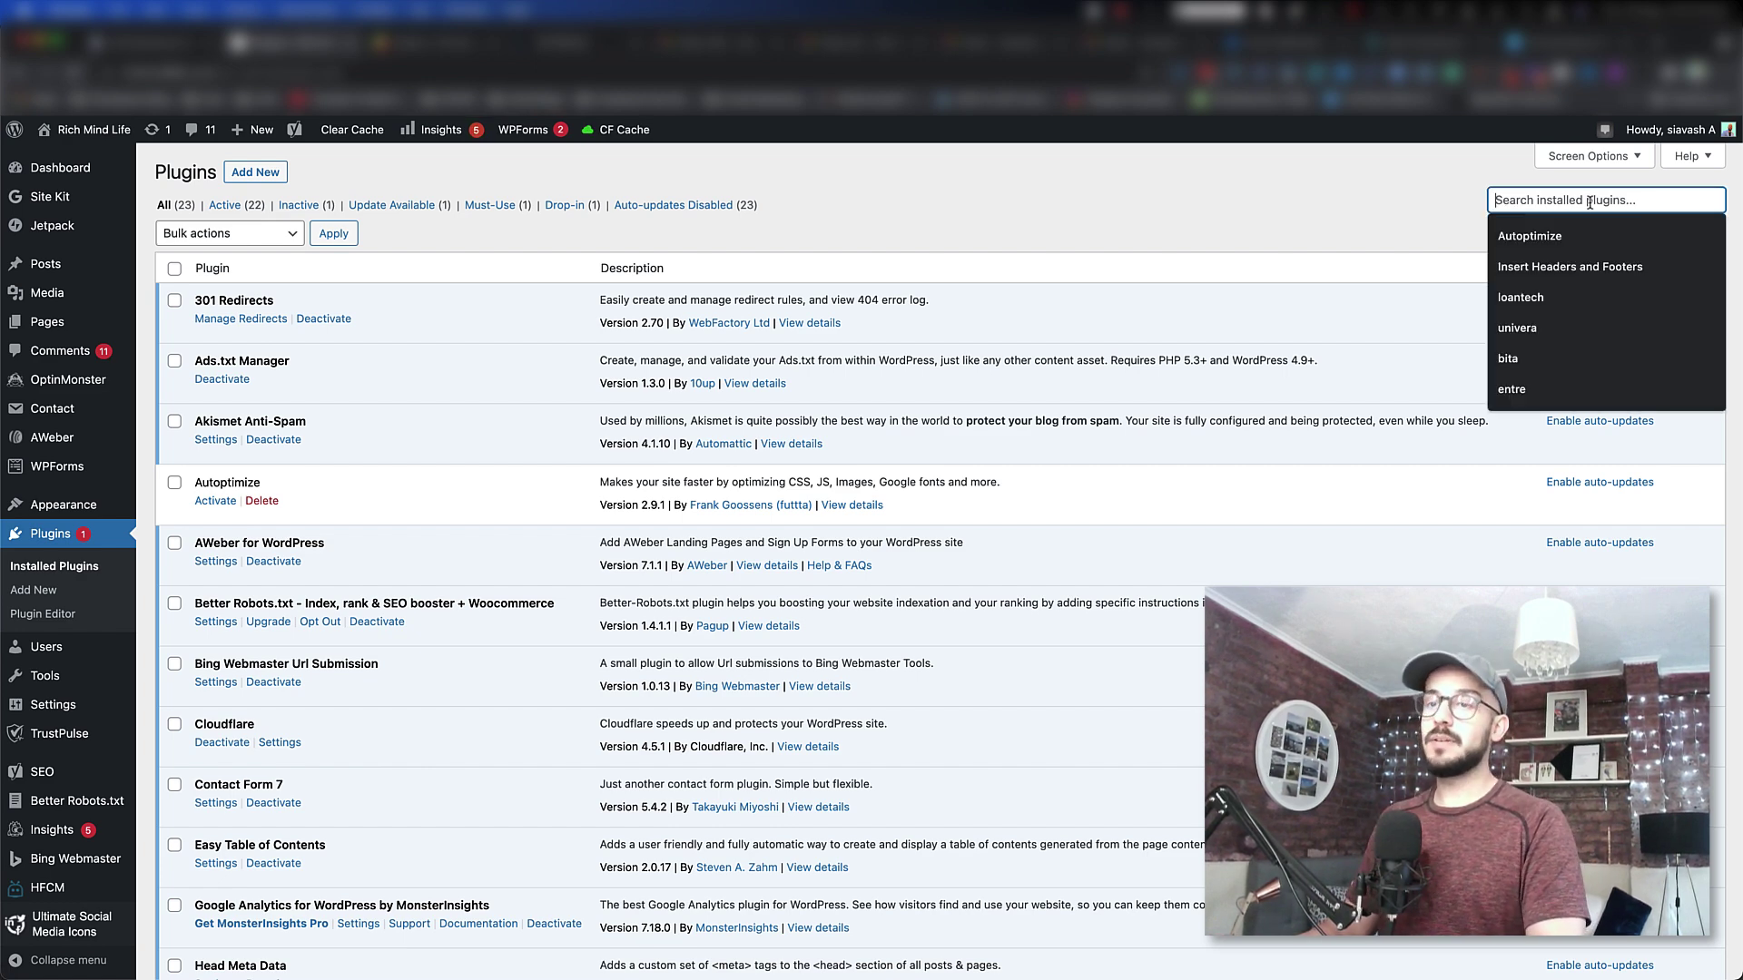
text(inser)
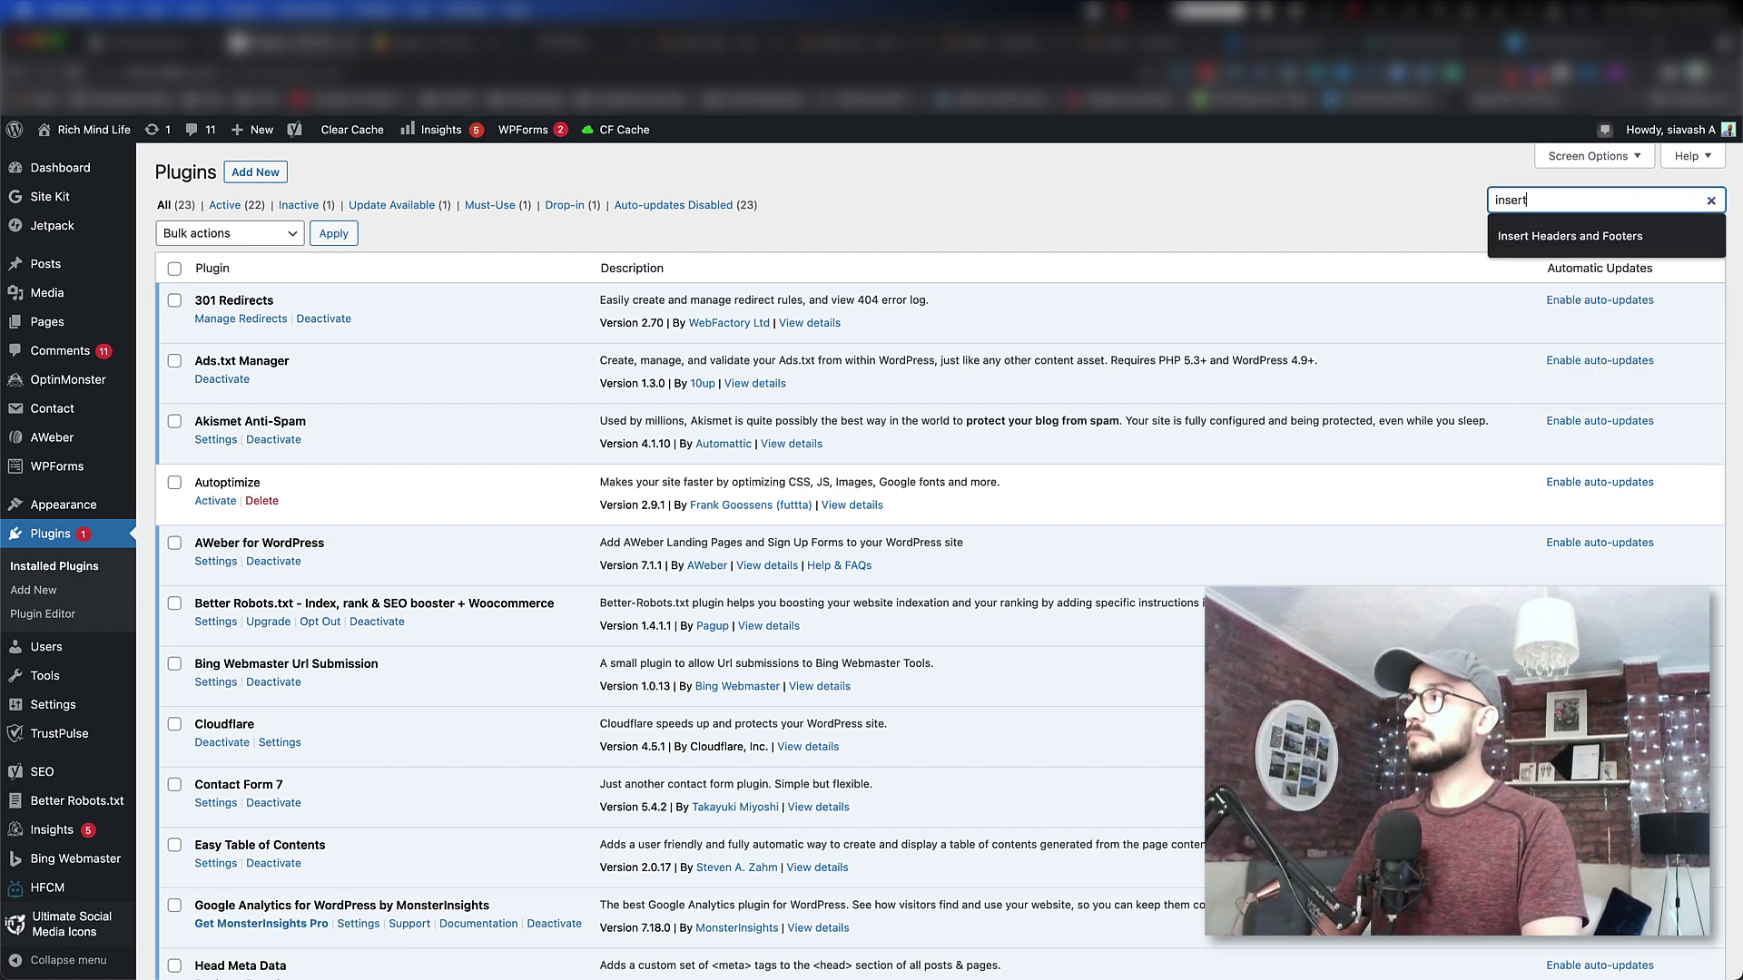
text(t)
key(Return)
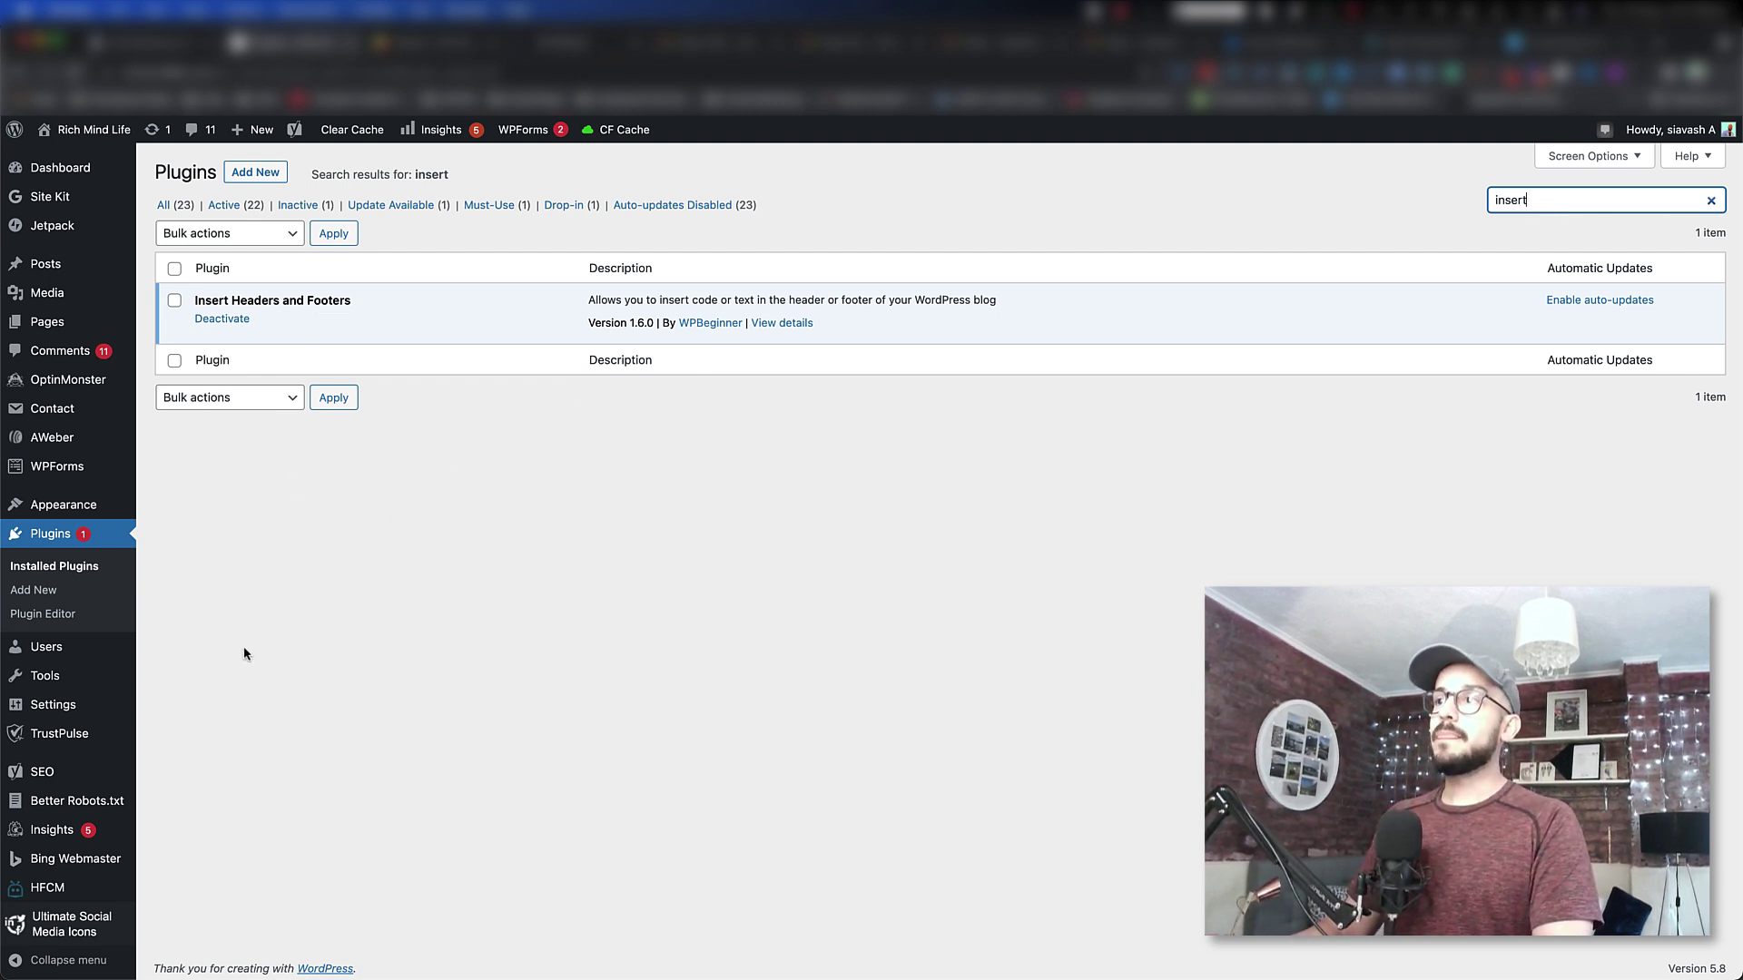
mouse_move(55, 707)
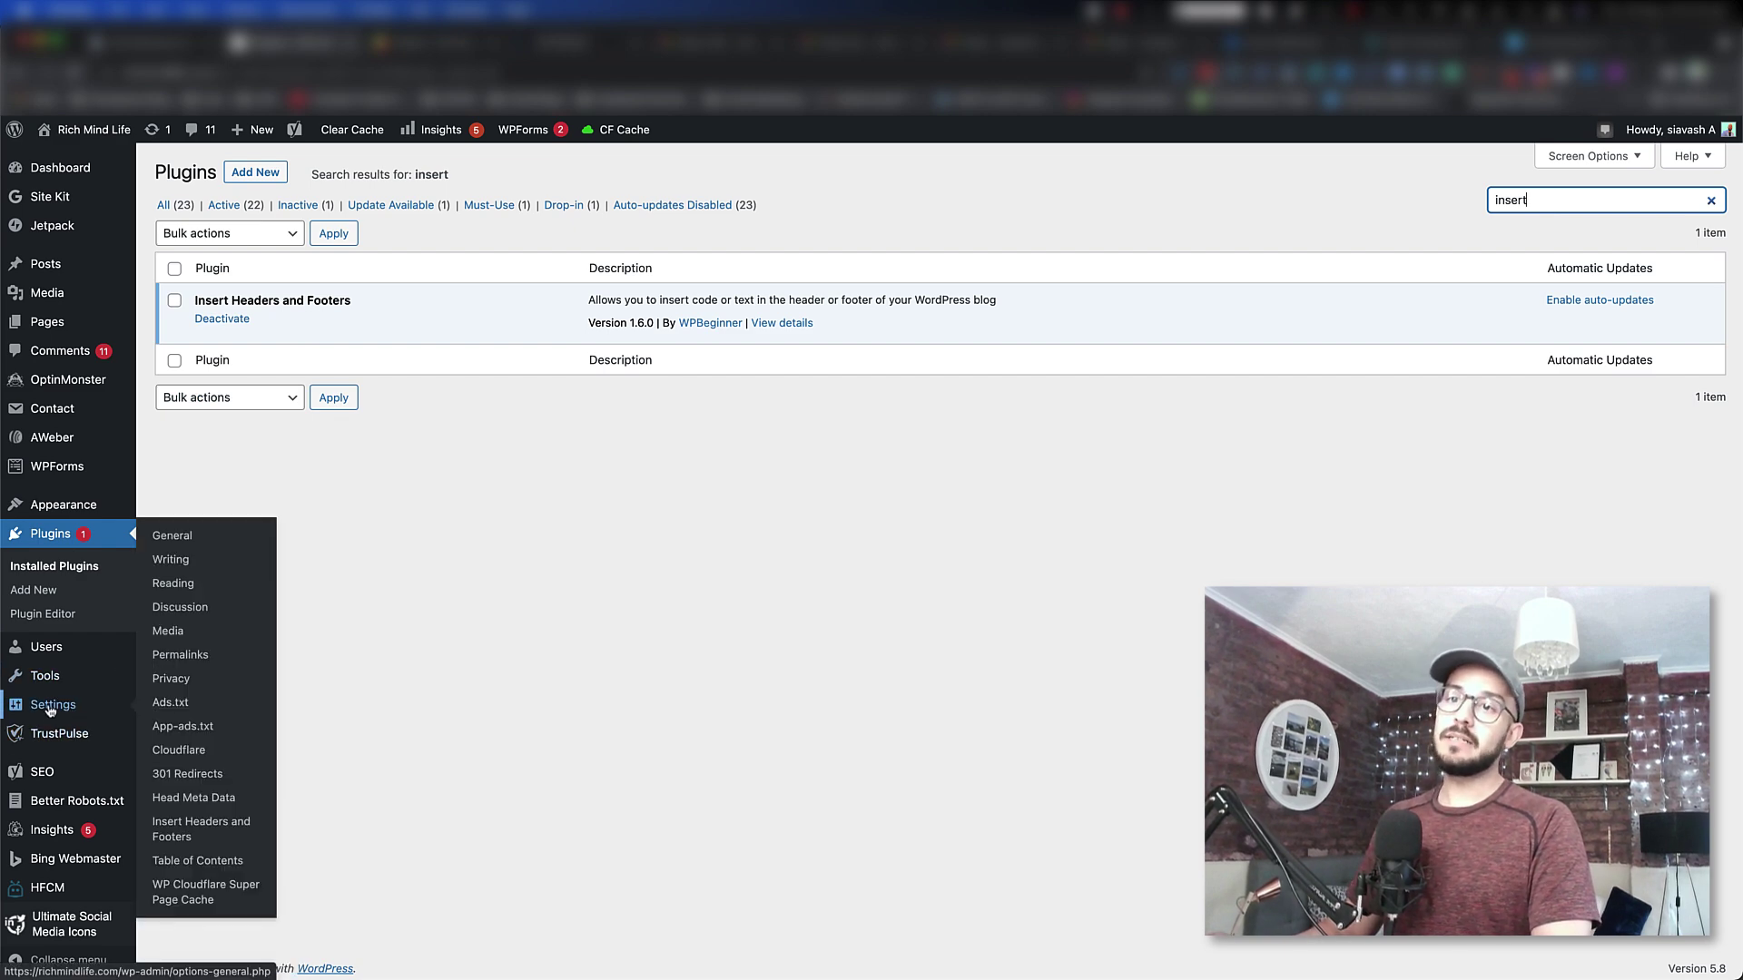
click(189, 836)
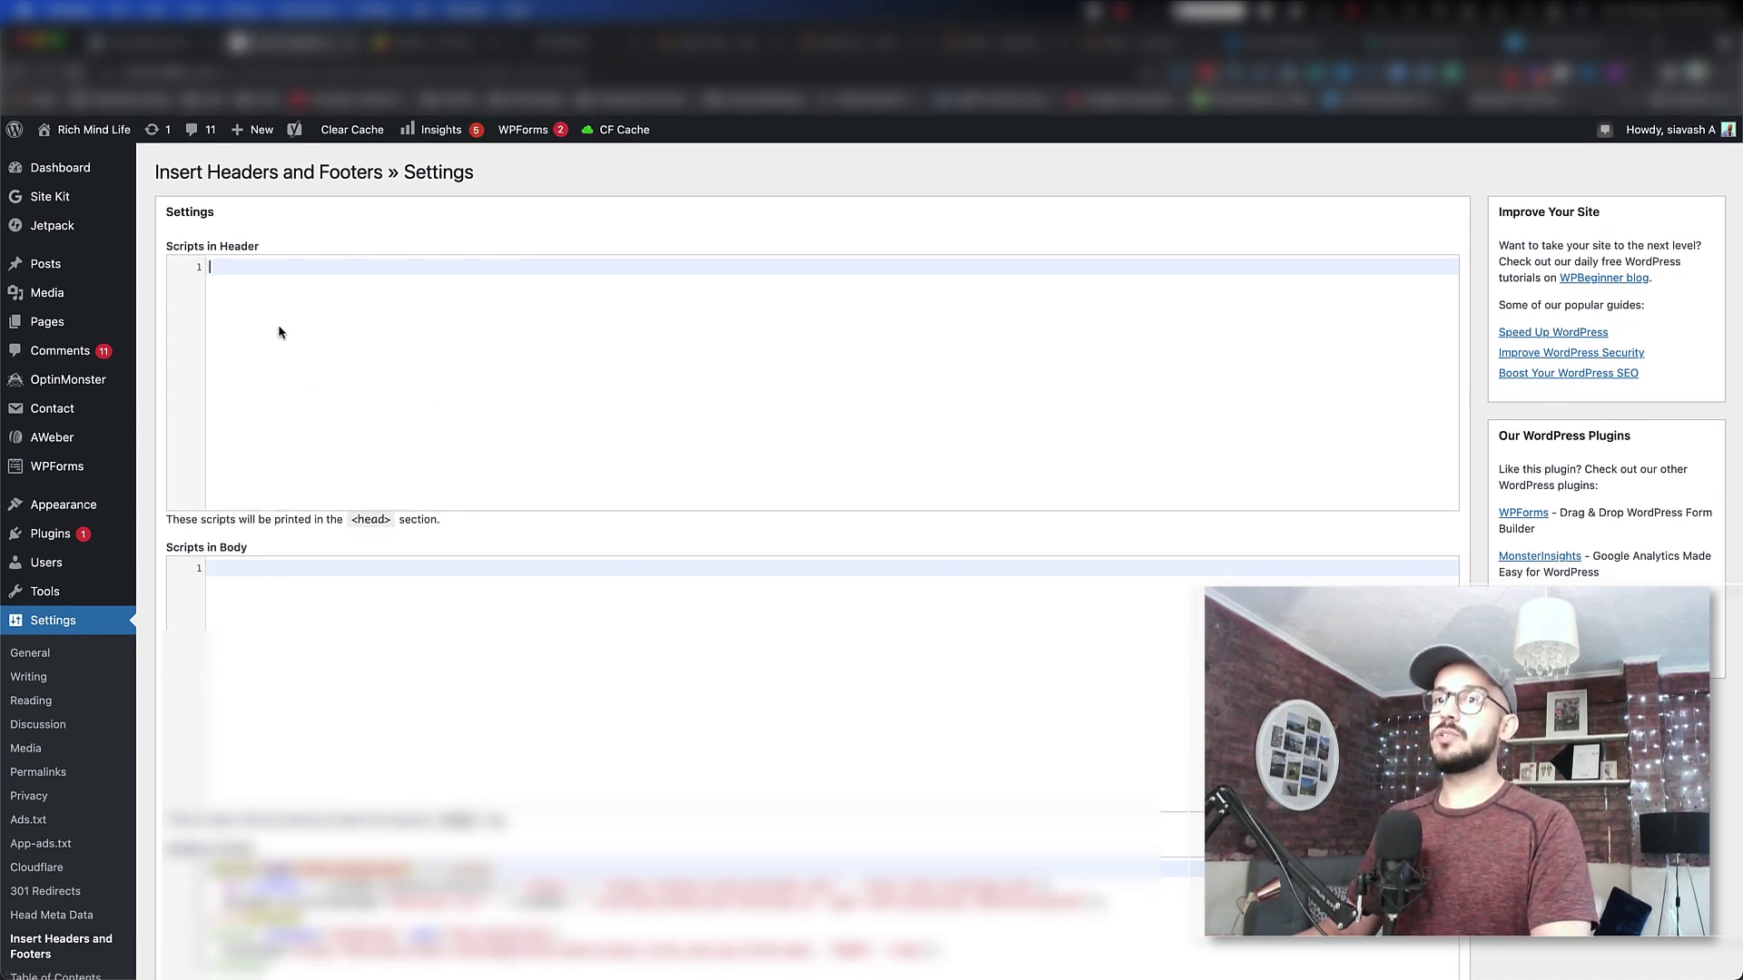
Paste the Facebook Pixel base code into the Scripts in Header box and review it
click(384, 320)
key(super+v)
scroll(362, 365, down, 4)
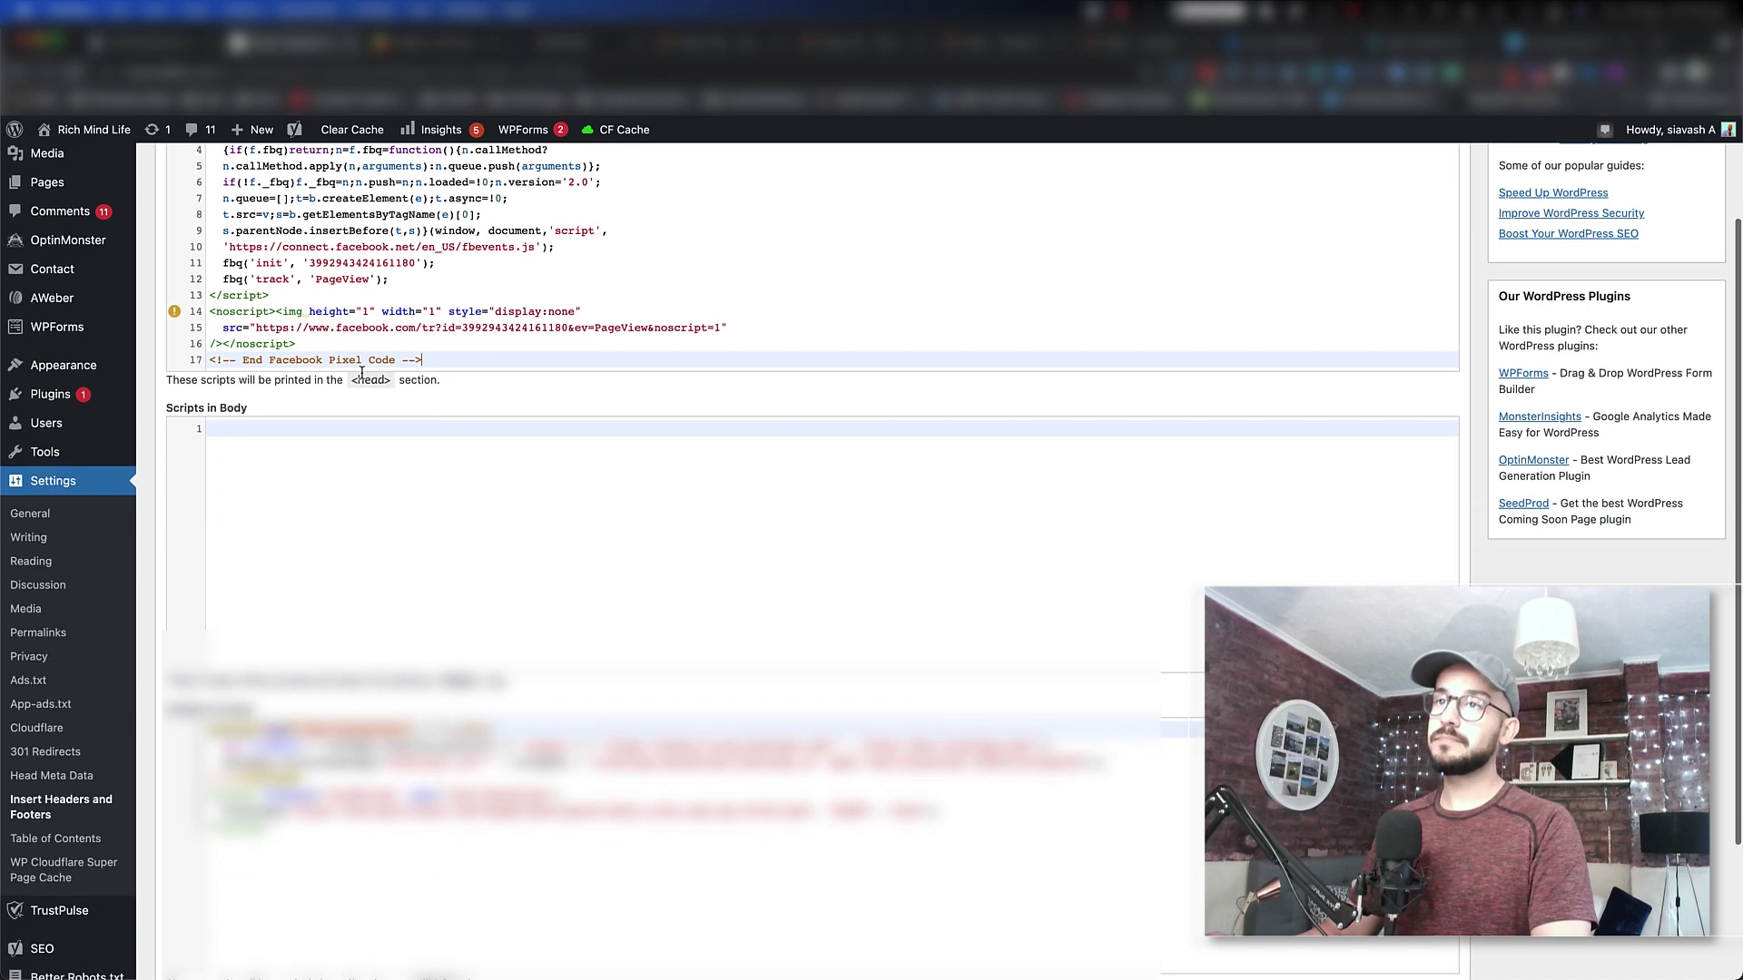
scroll(363, 365, down, 2)
scroll(363, 413, up, 3)
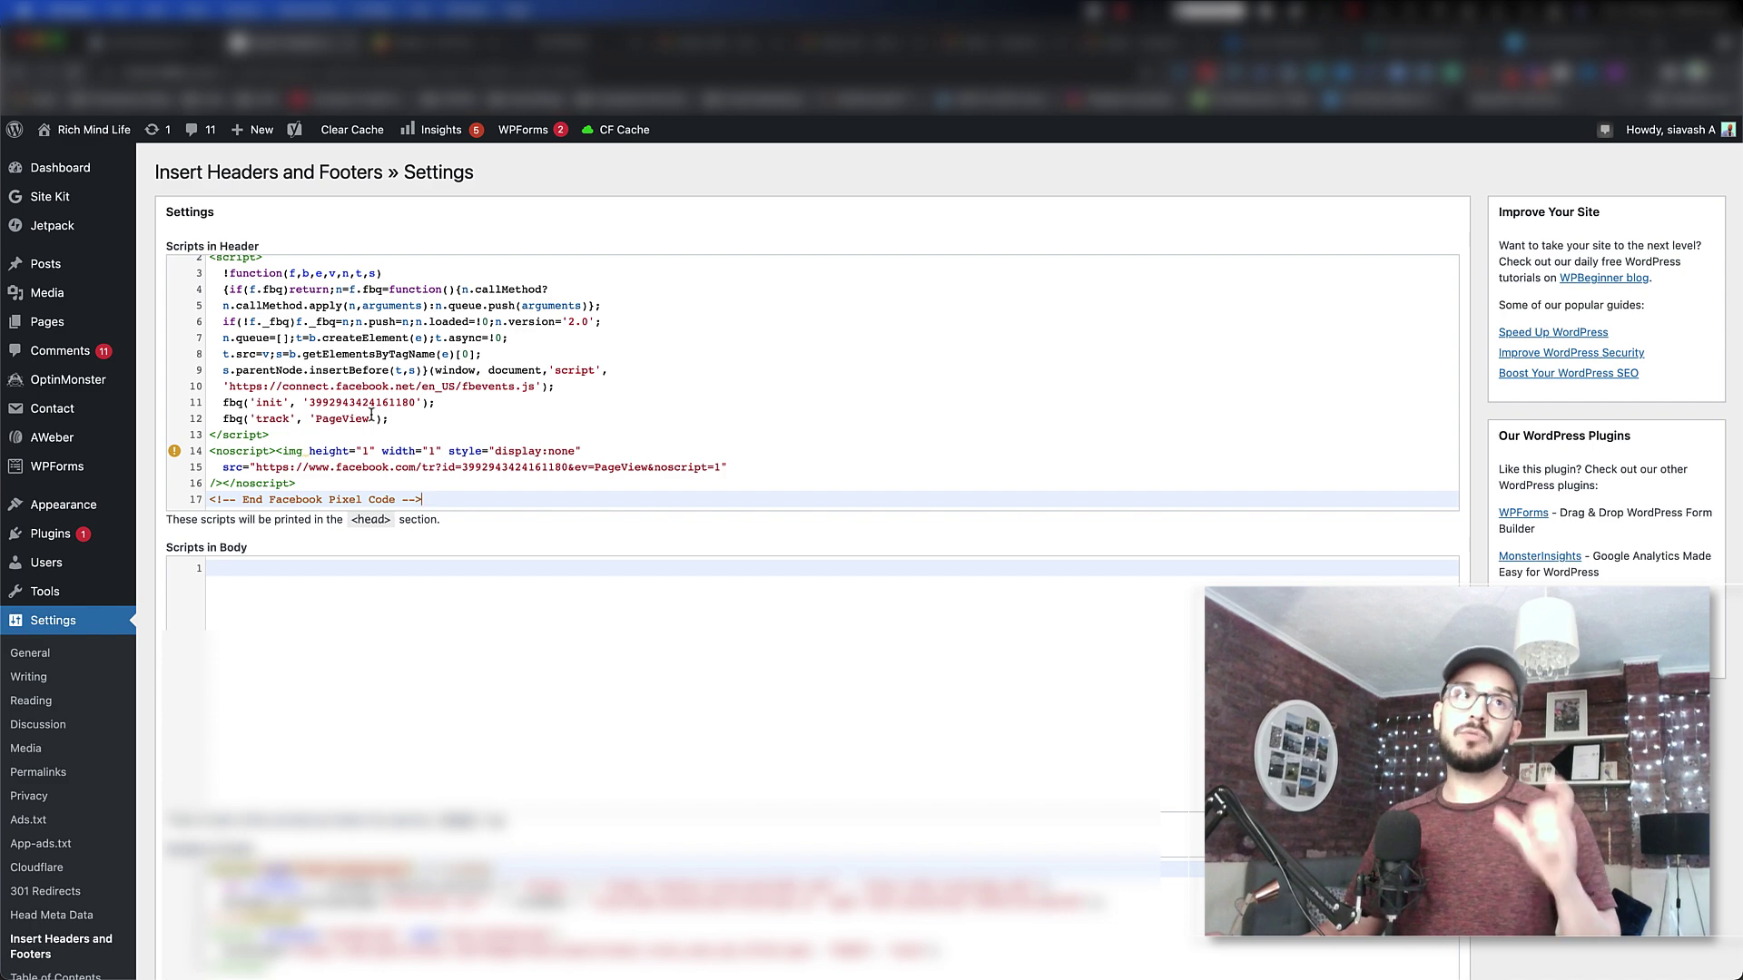
scroll(371, 427, down, 3)
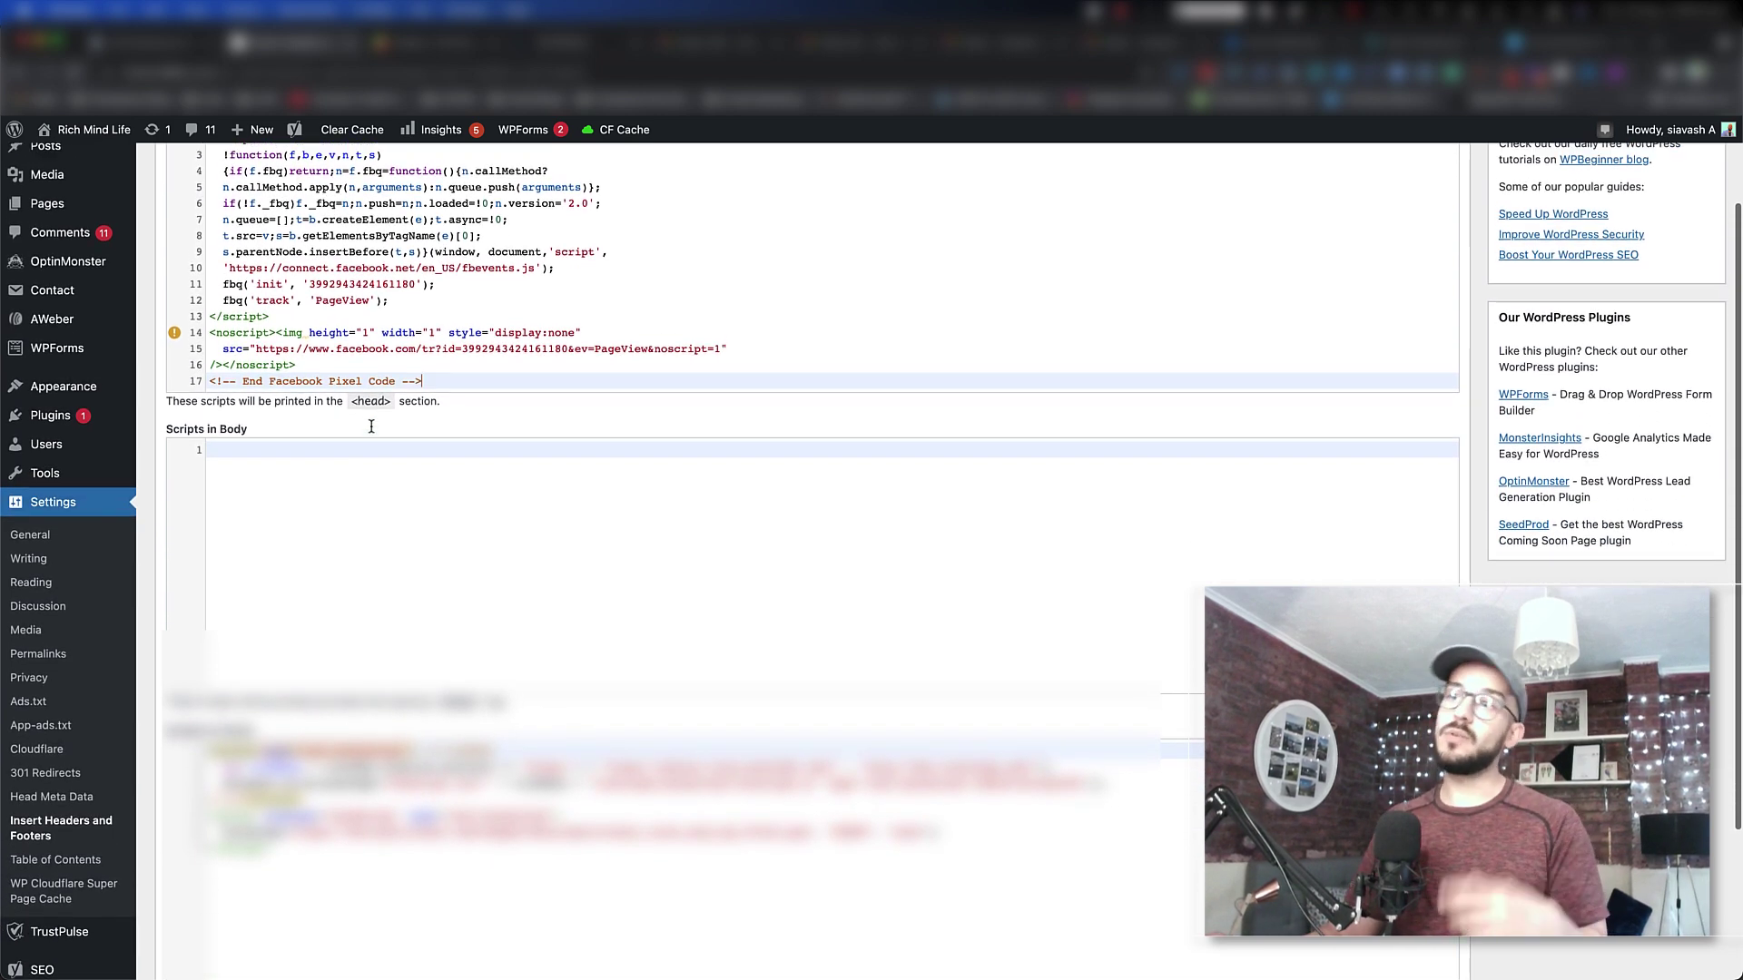
scroll(432, 383, up, 3)
scroll(432, 383, up, 2)
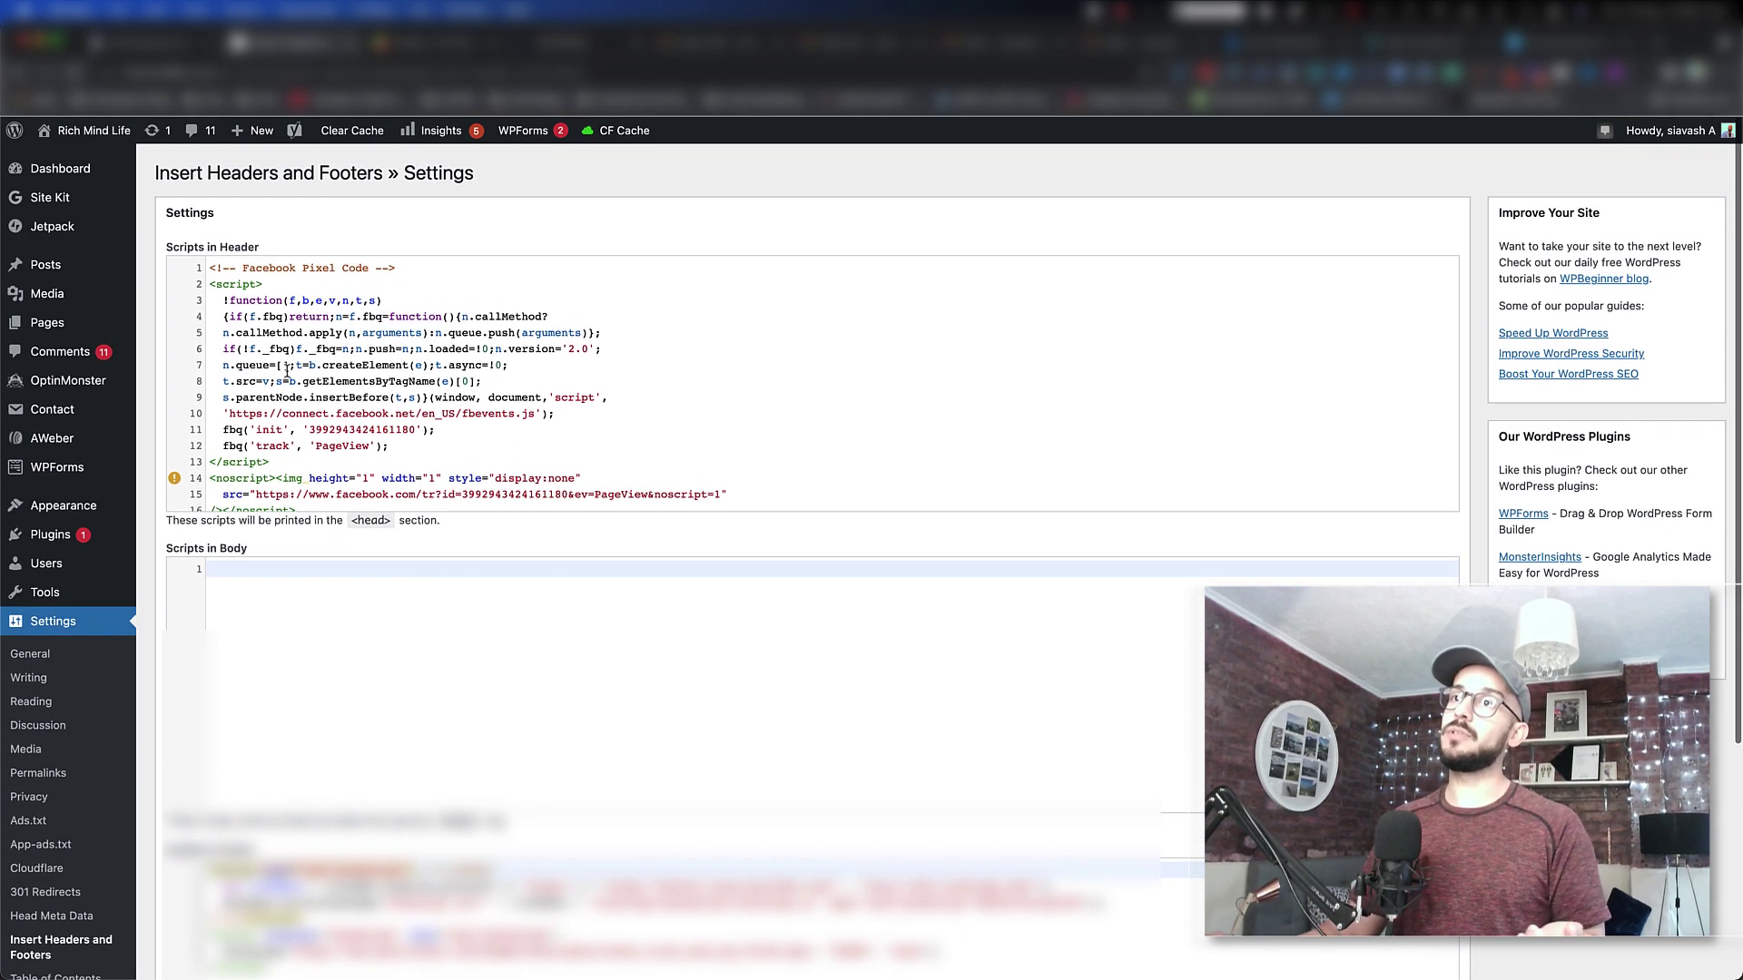
scroll(287, 371, down, 1)
scroll(287, 370, down, 2)
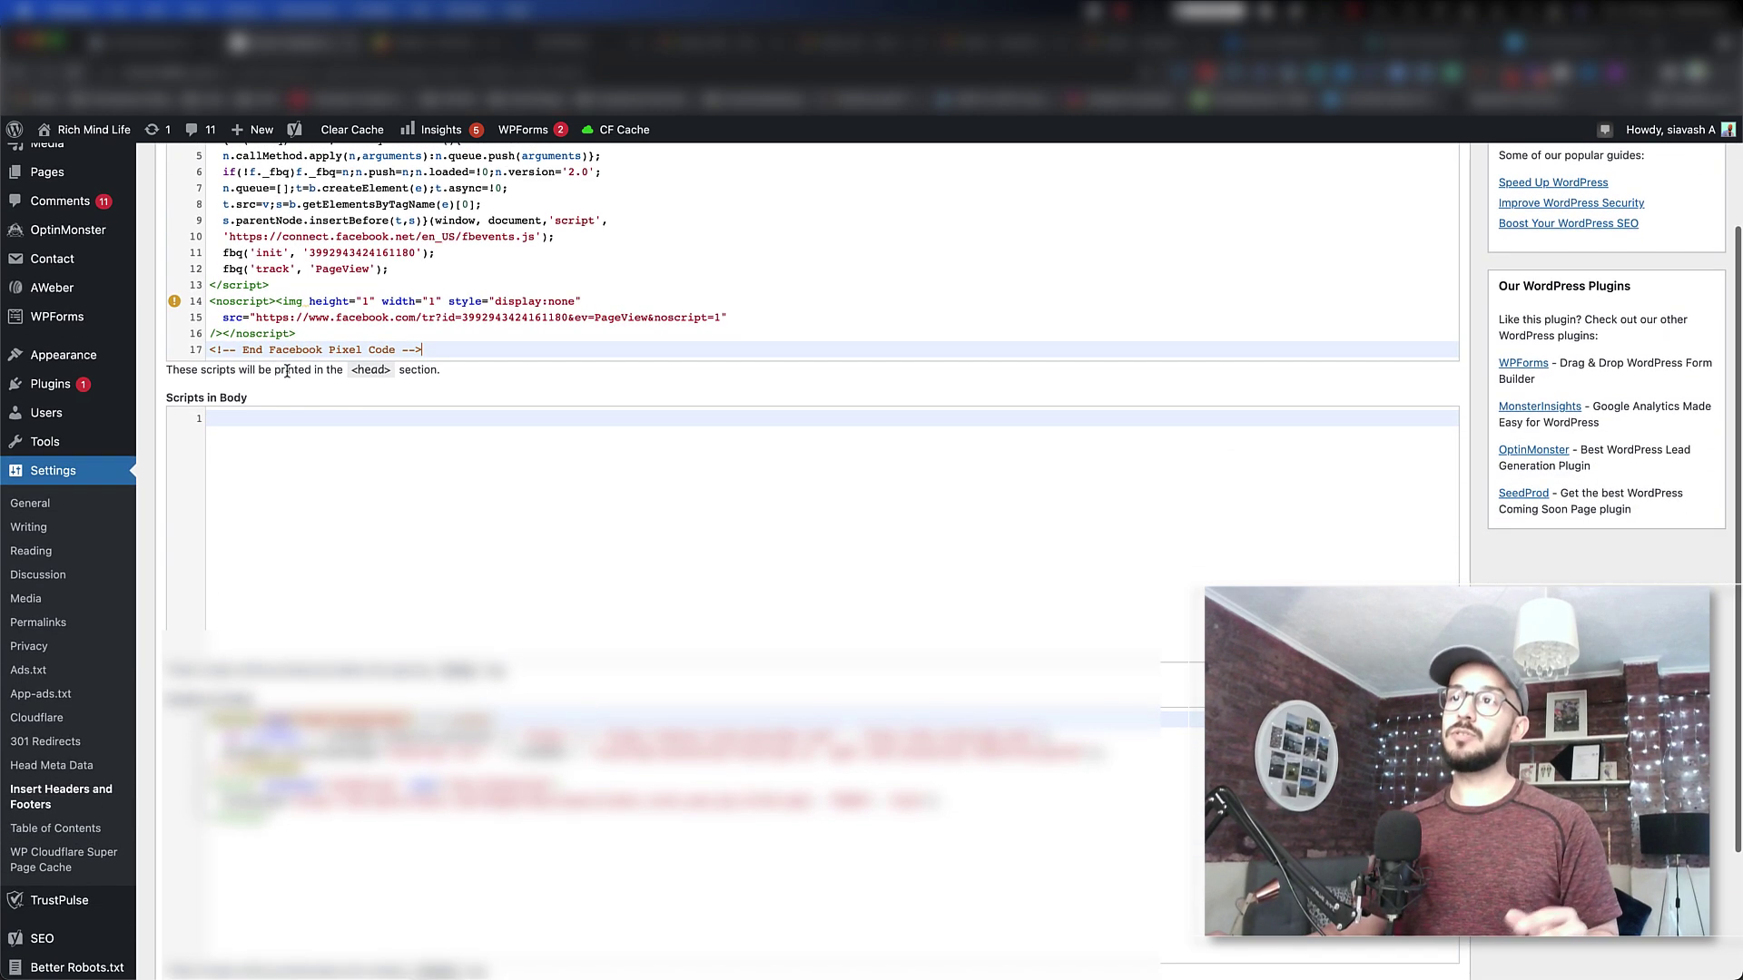
scroll(287, 370, up, 3)
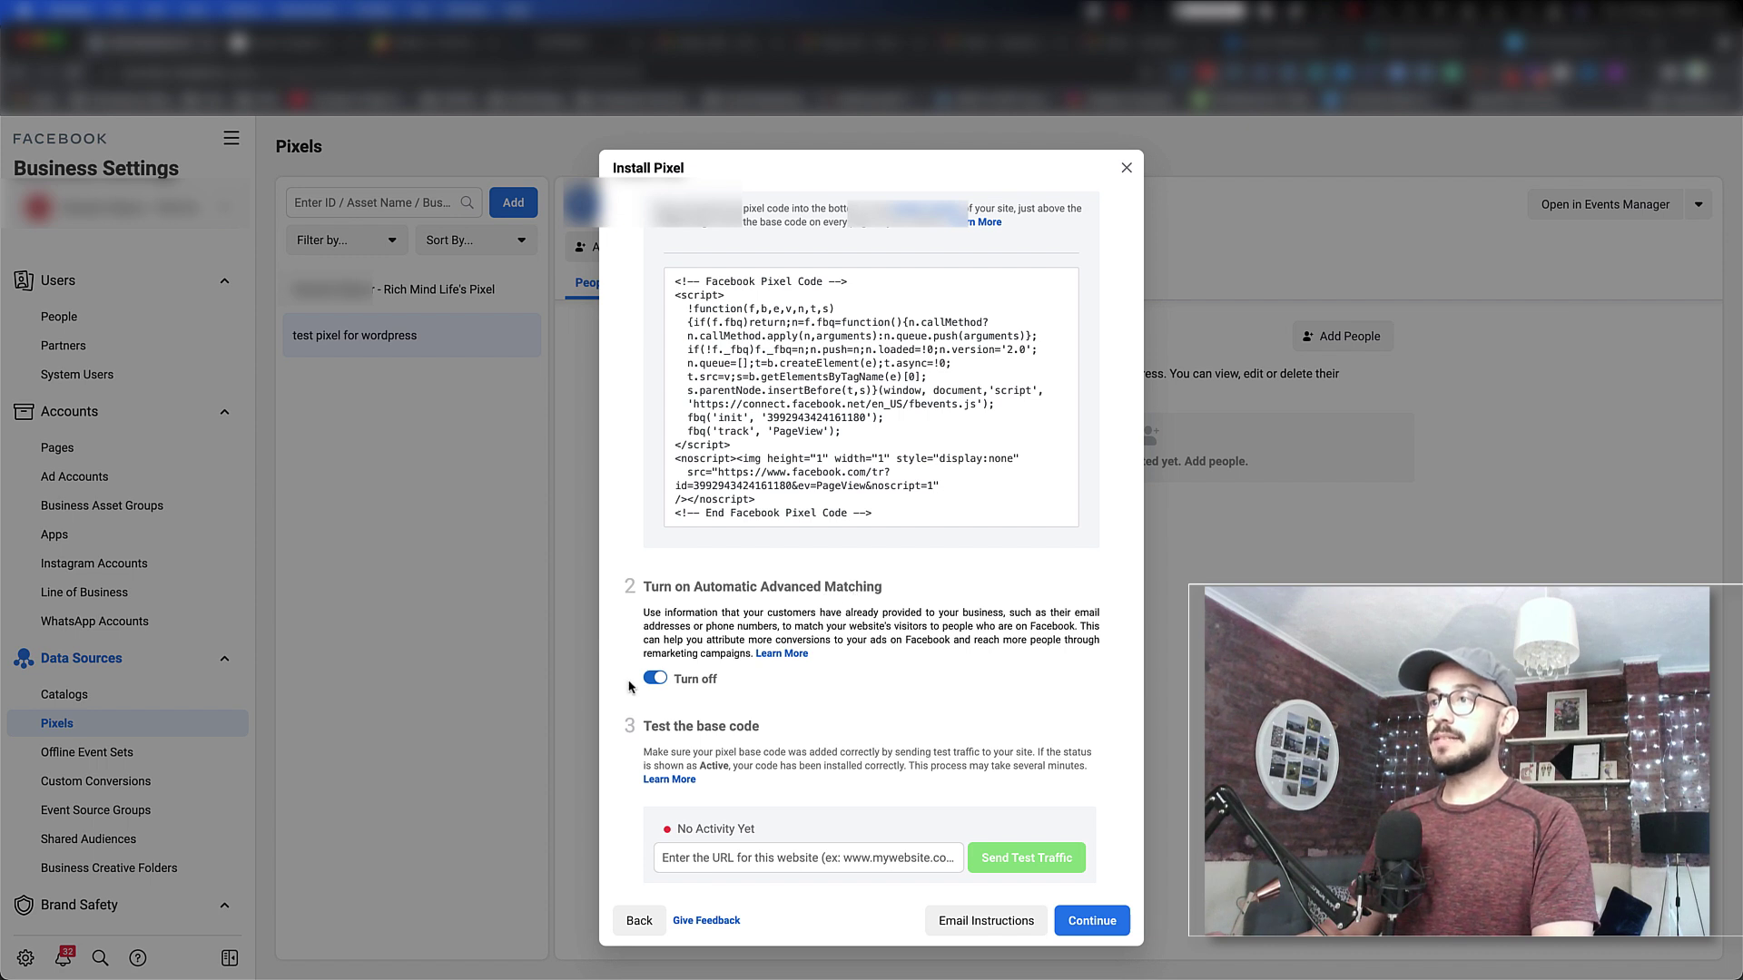
Finish the Install Pixel code step and cancel the Set Up Events dialog
scroll(762, 697, down, 1)
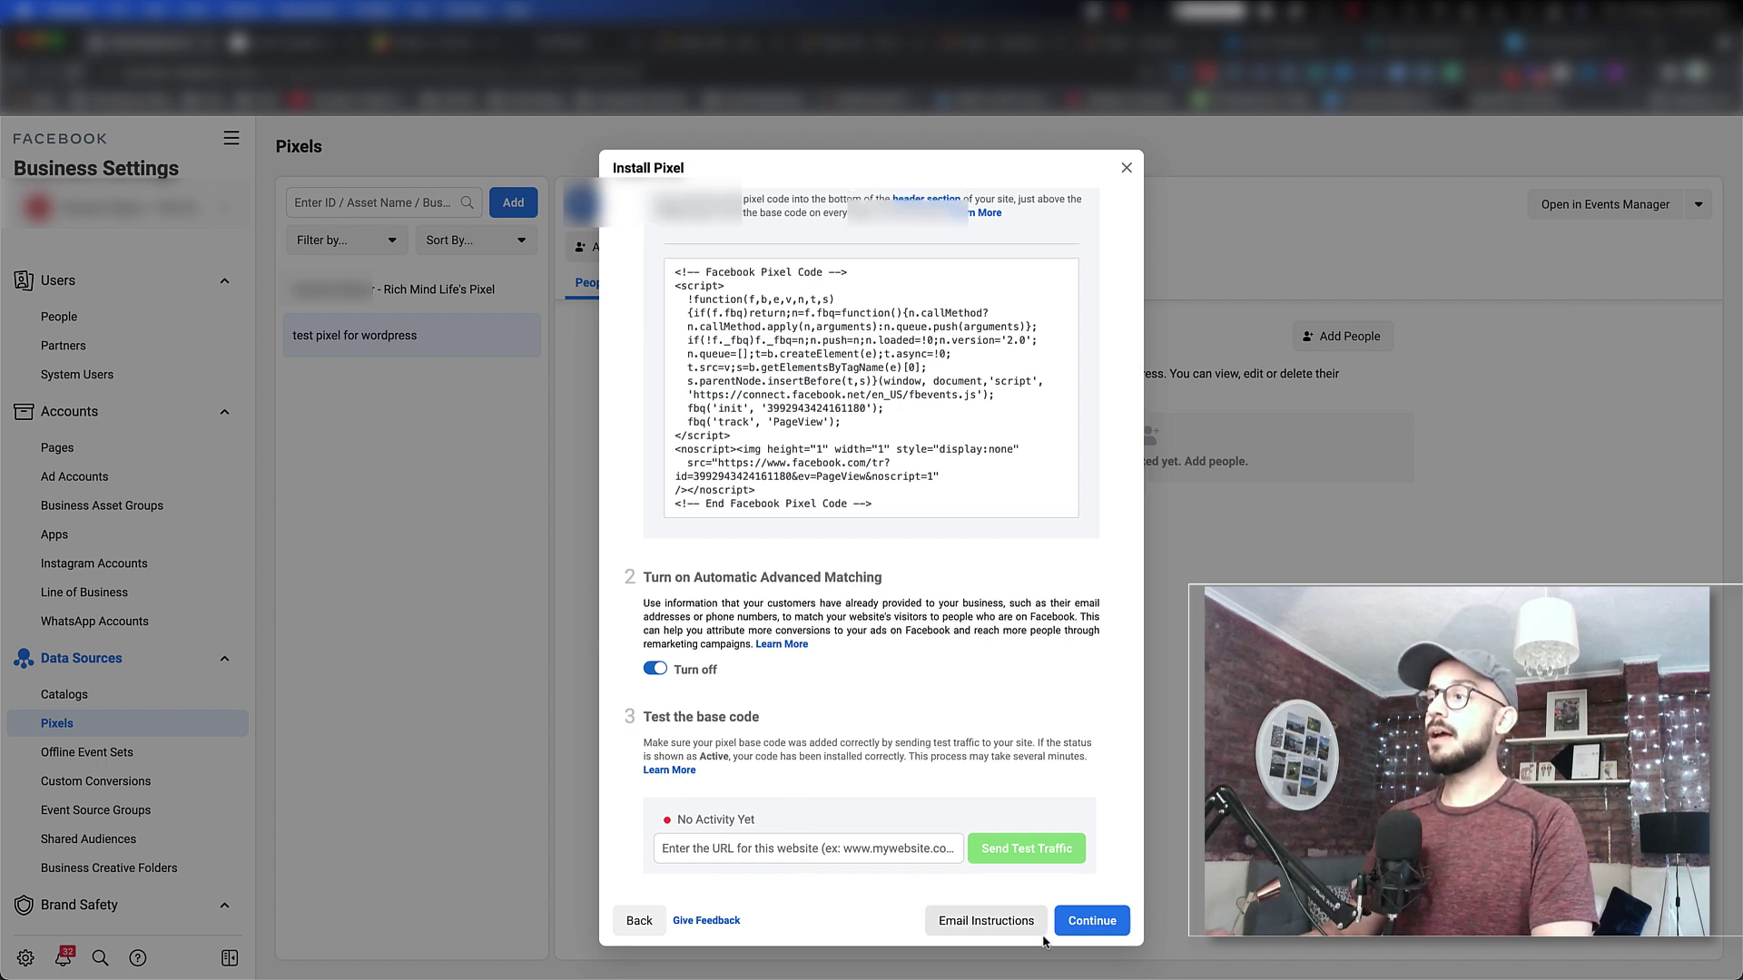
click(1082, 915)
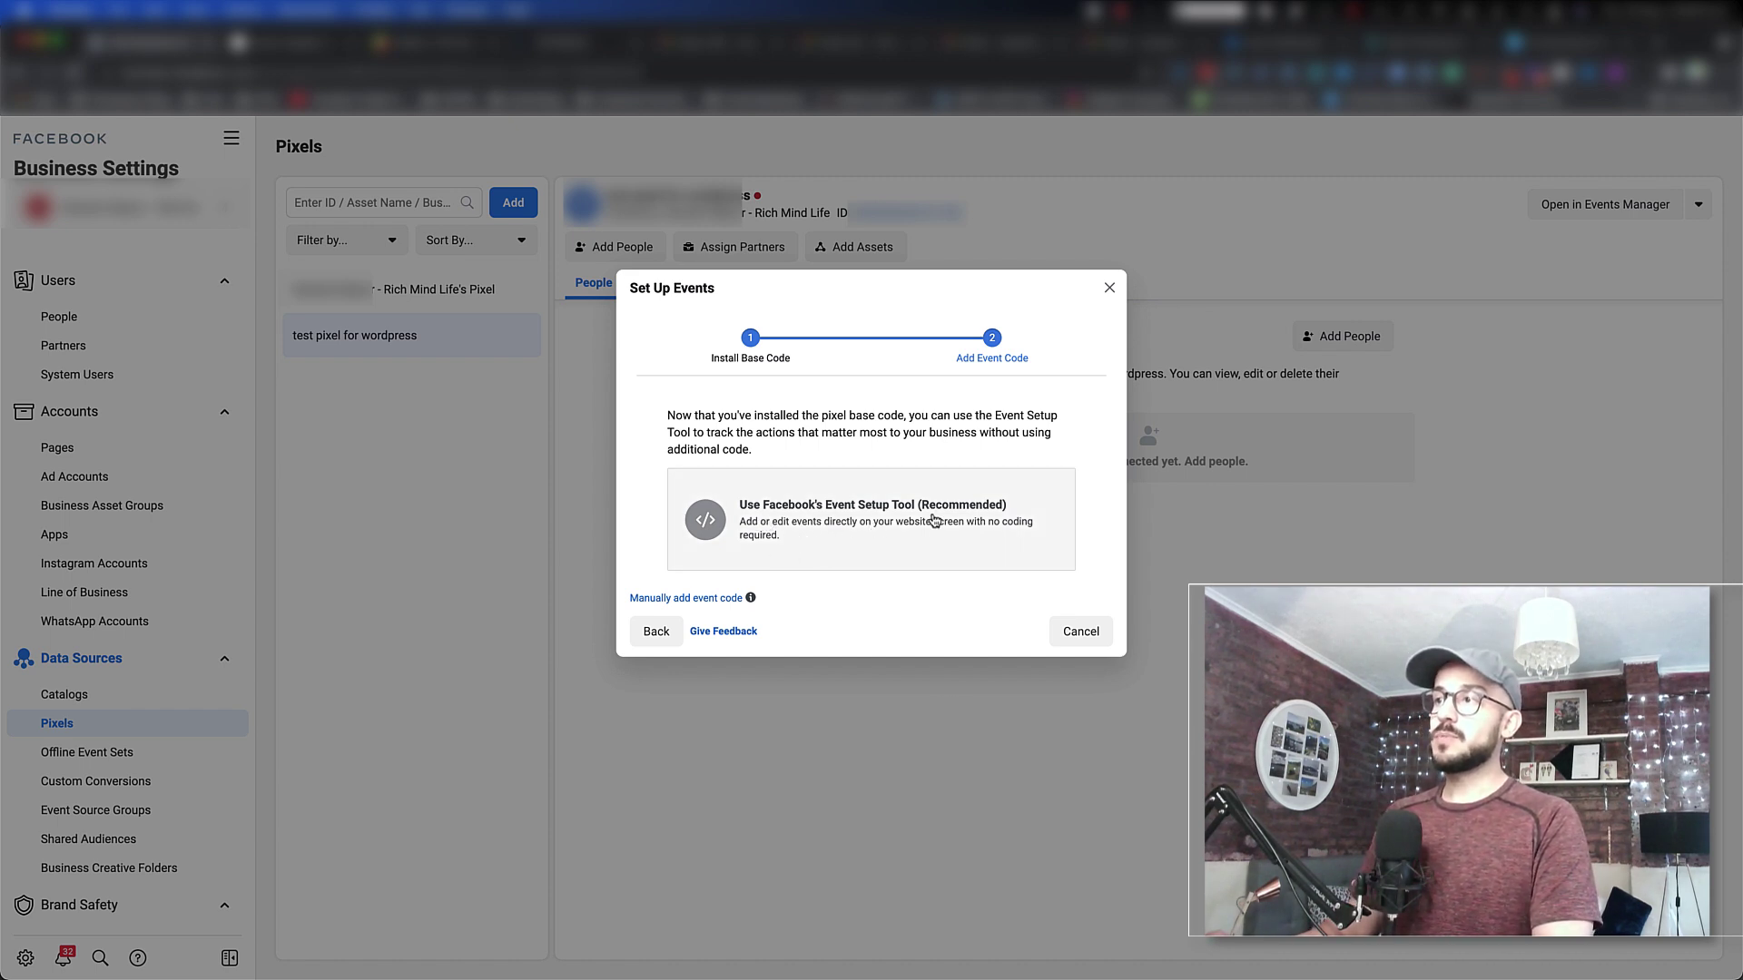
click(1069, 631)
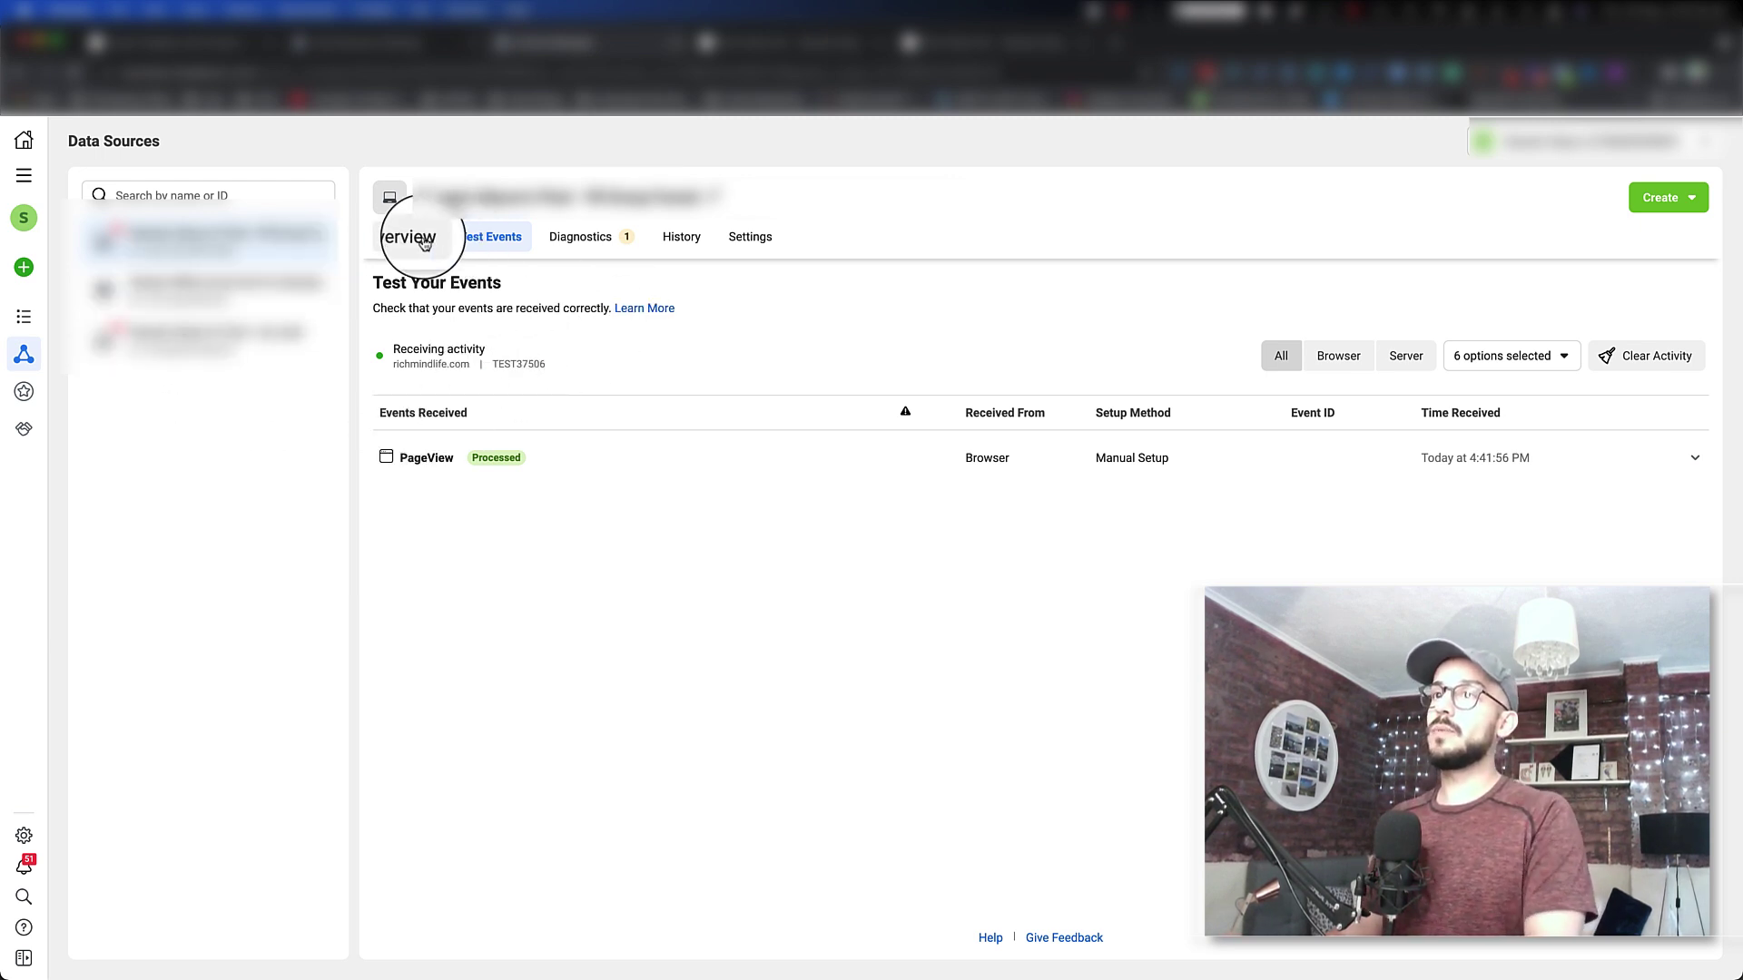
Clear the previous Test Events activity, then launch richmindlife.com from Test Browser Events
click(1631, 357)
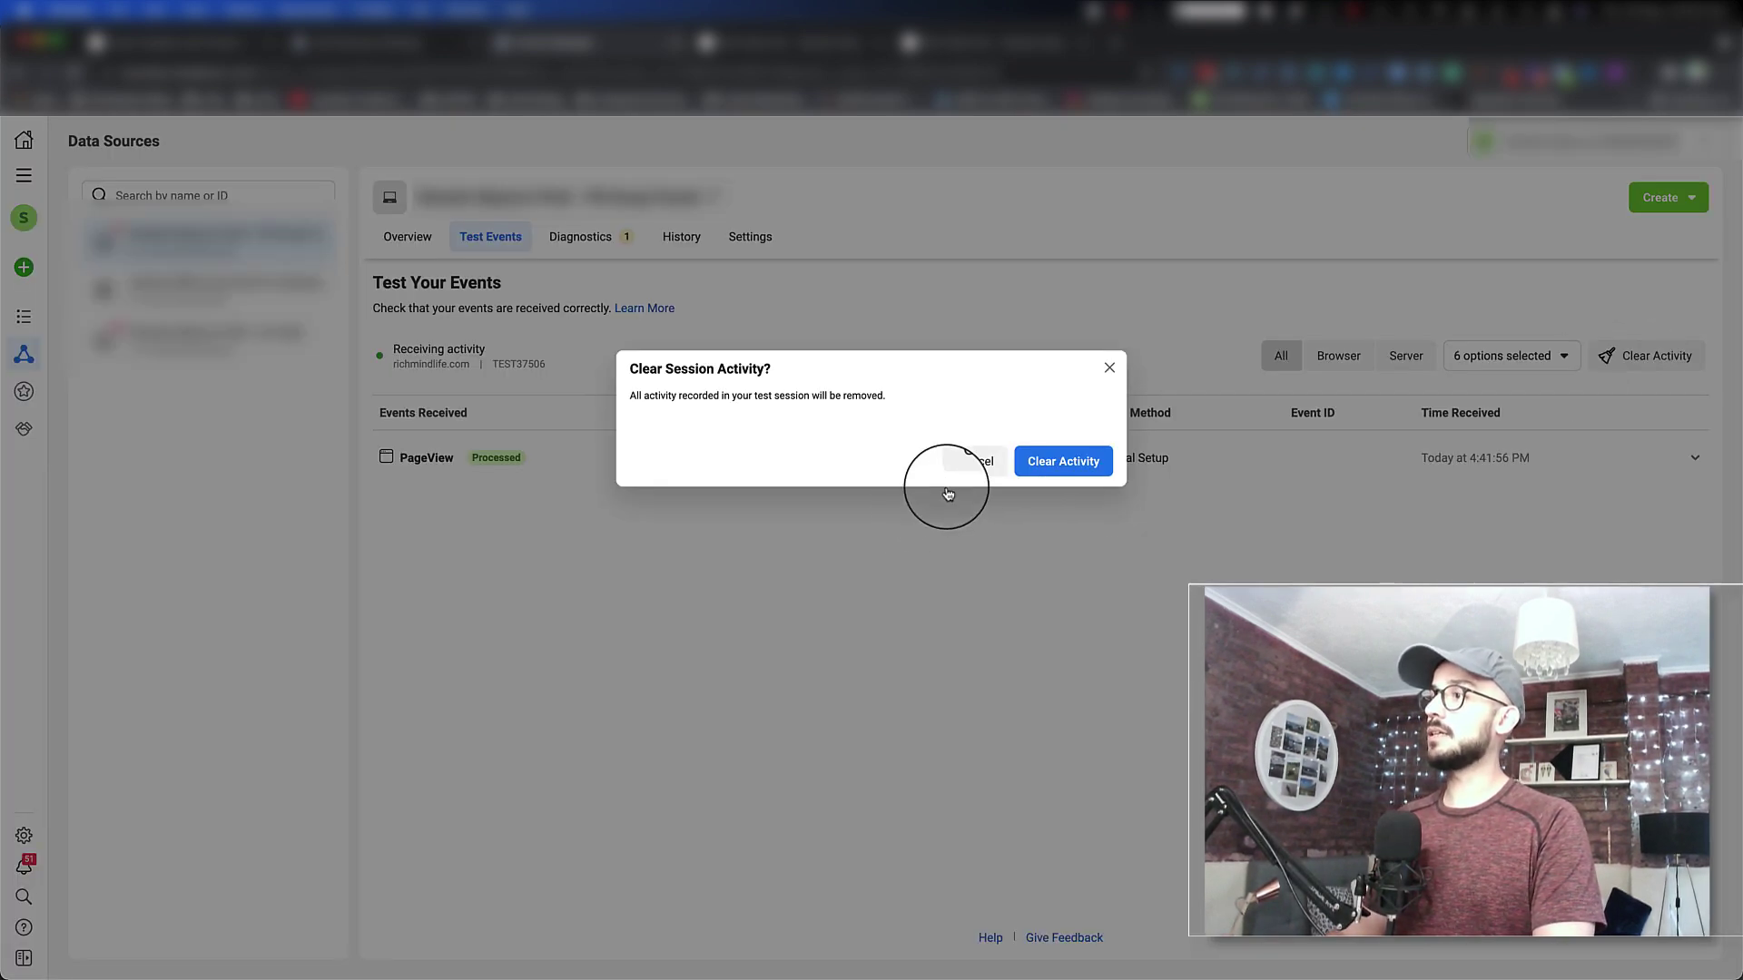
click(1062, 460)
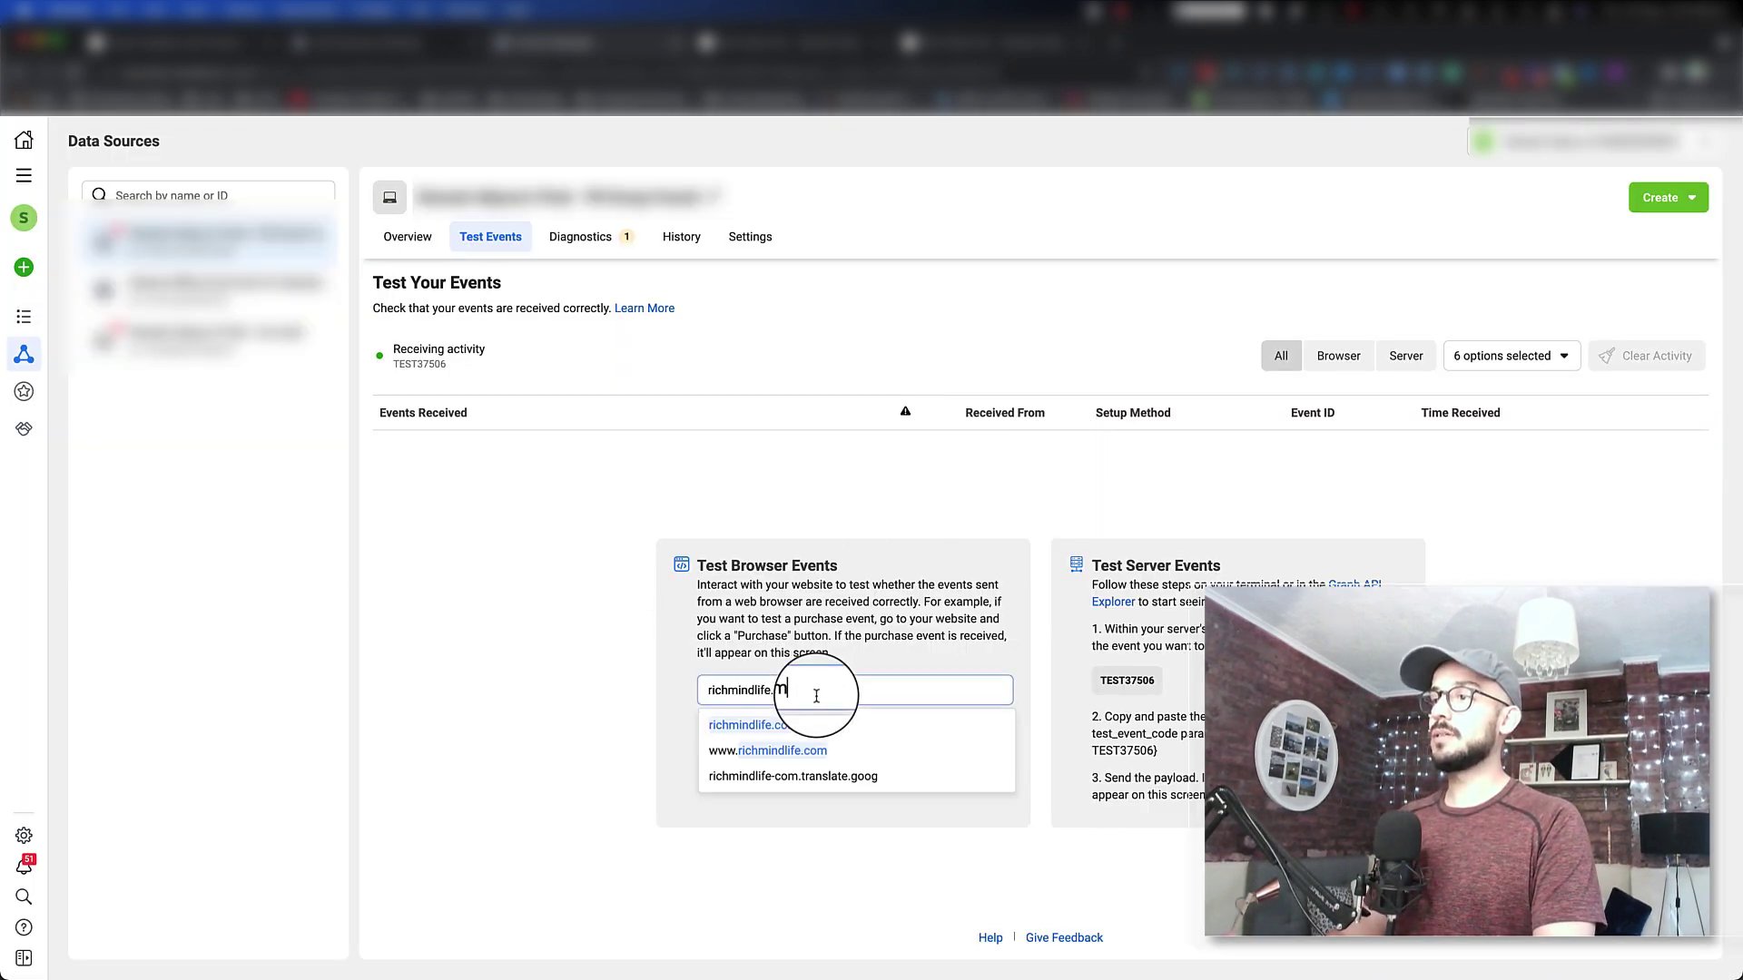
click(673, 693)
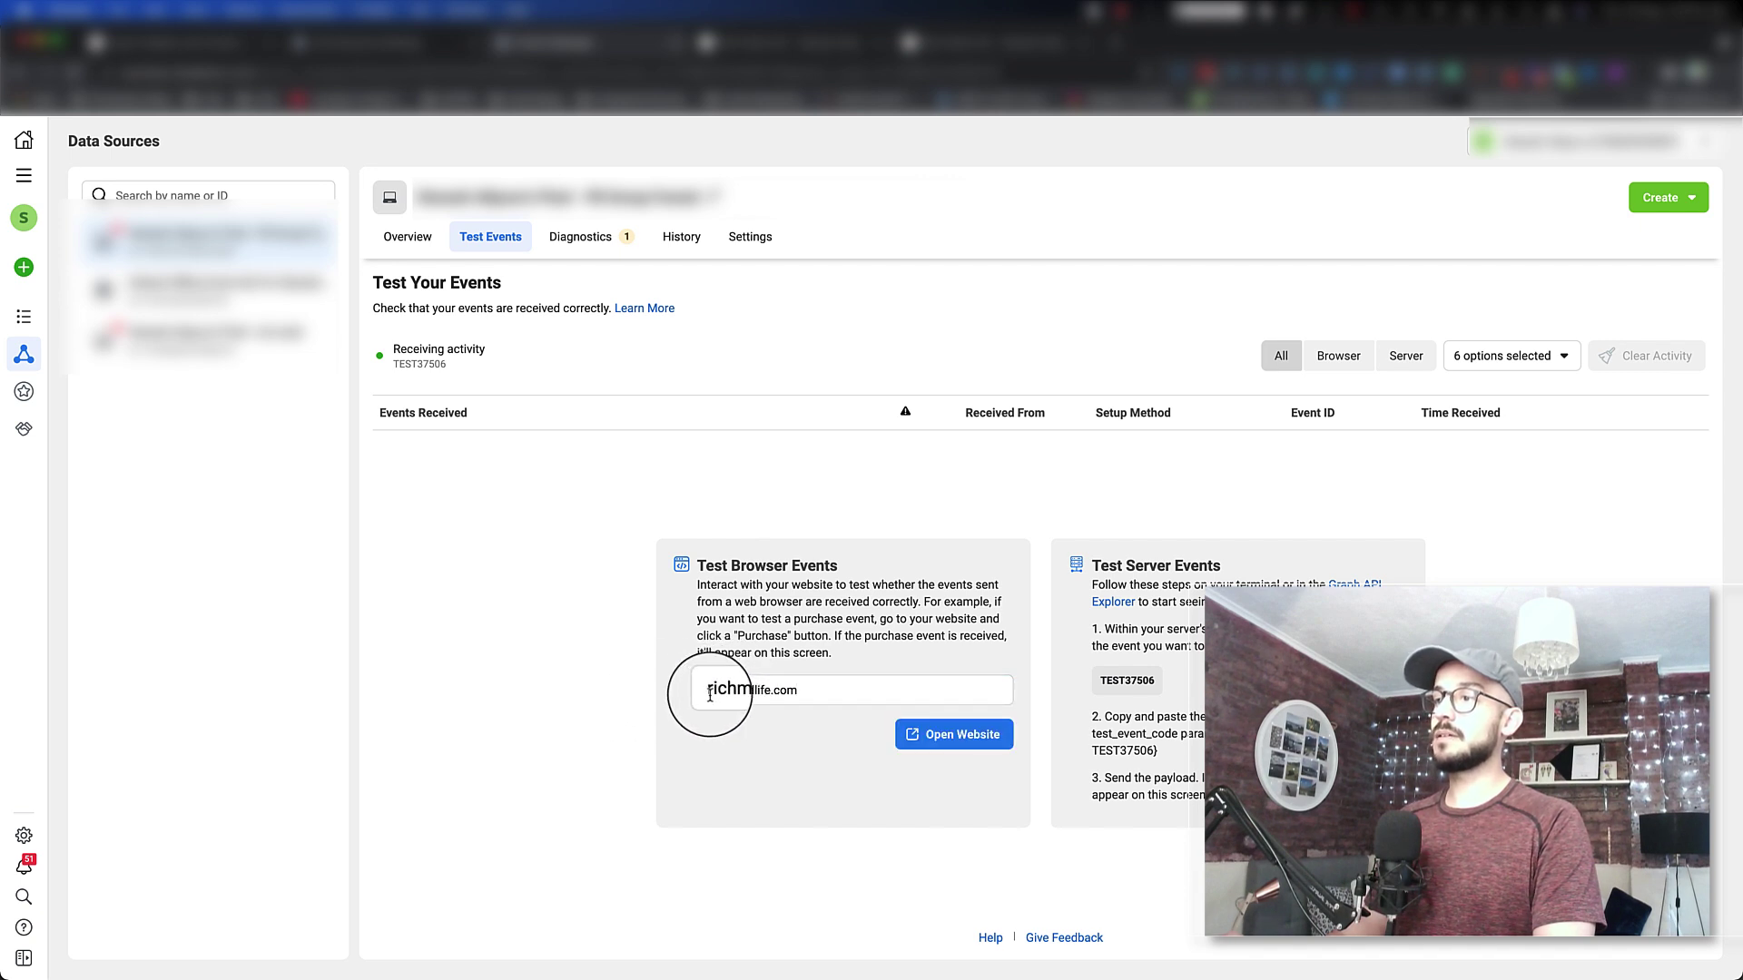
drag(710, 694, 798, 693)
click(640, 667)
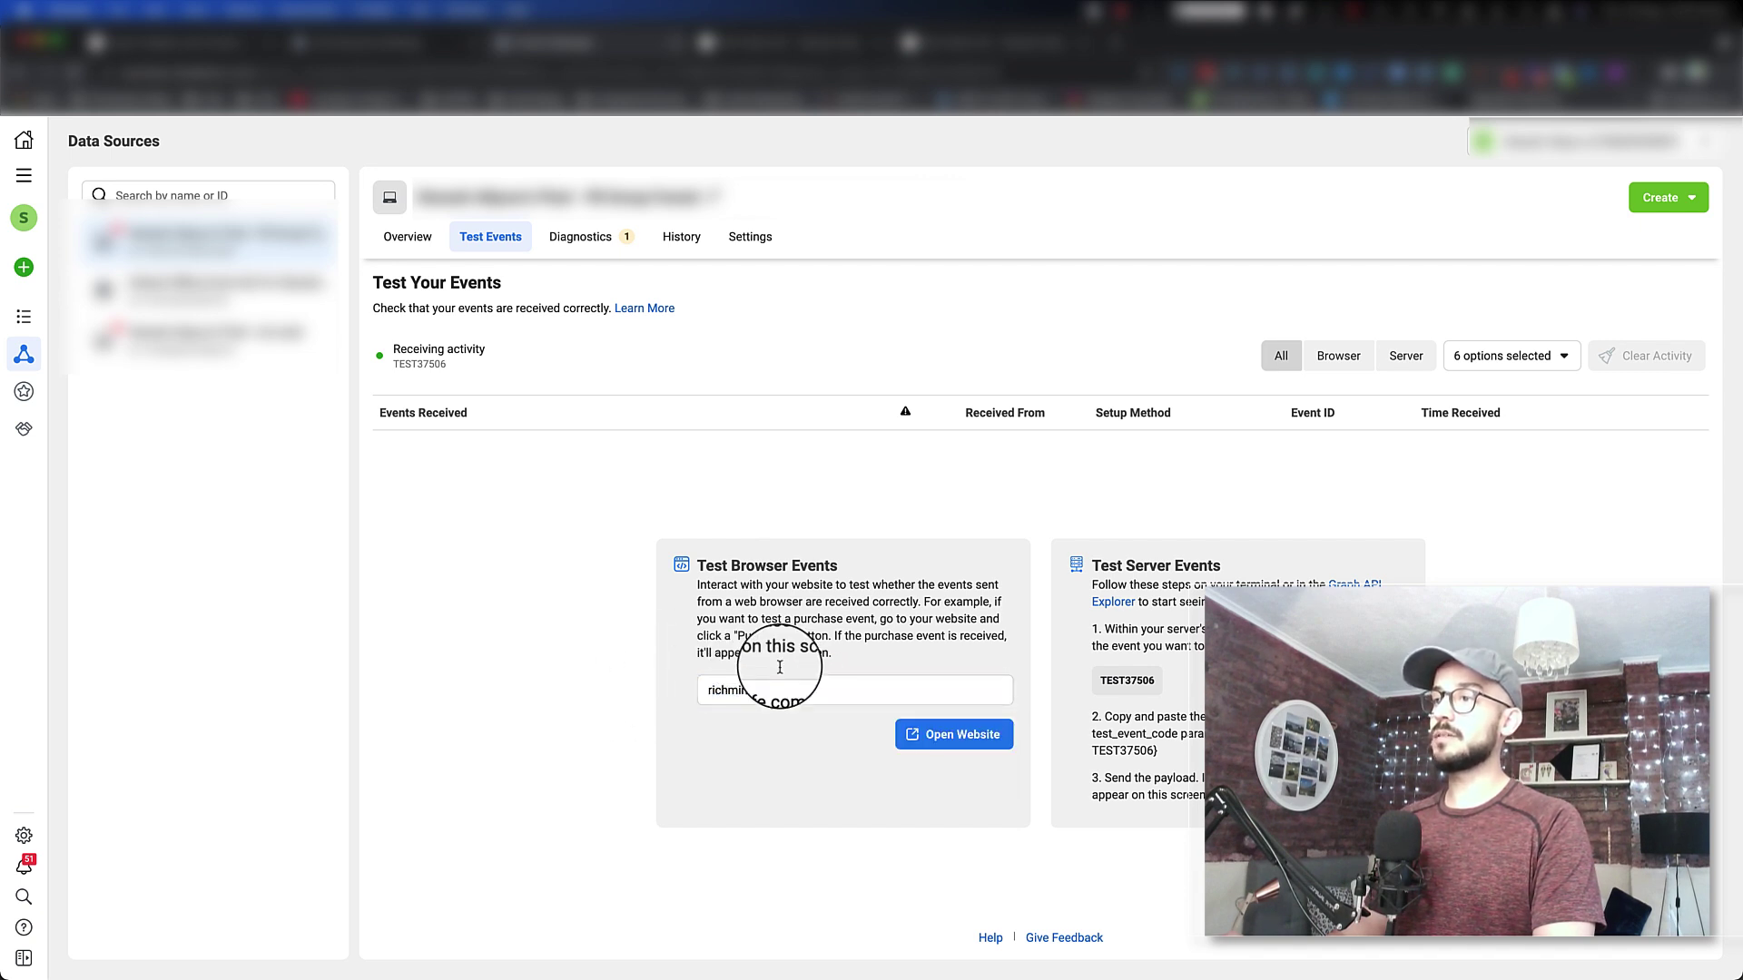
click(931, 737)
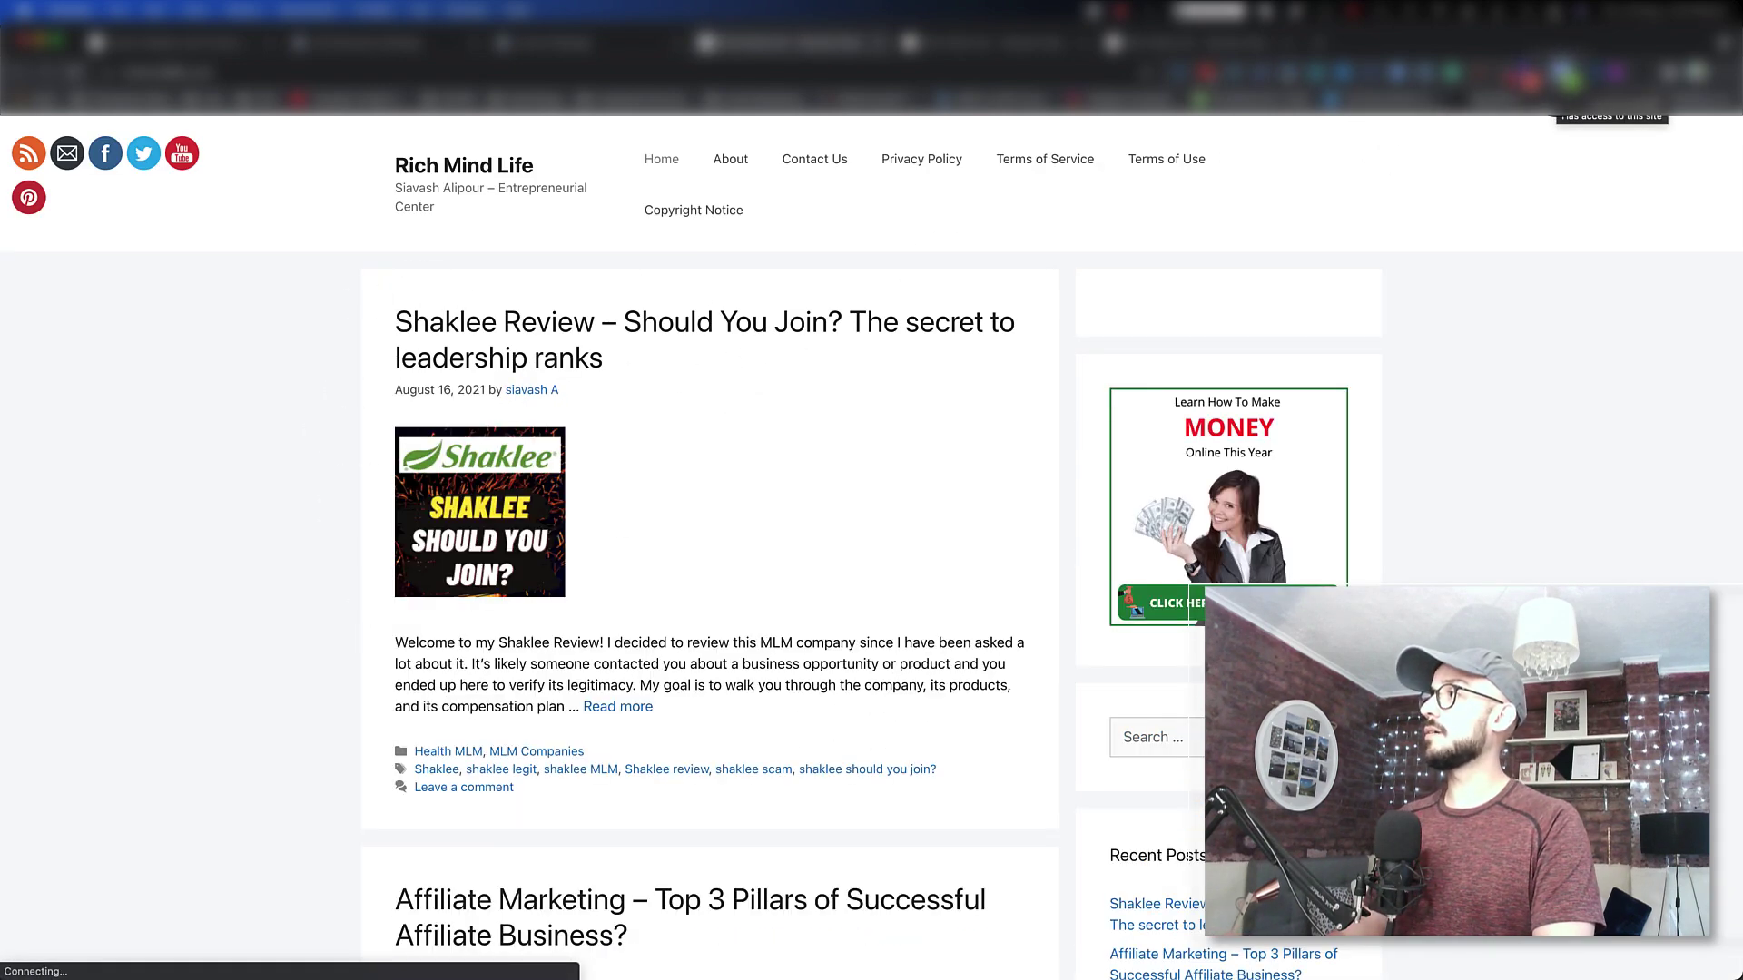
Verify in Pixel Helper that PageView fires on the Rich Mind Life homepage, then return to Events Manager
click(1563, 73)
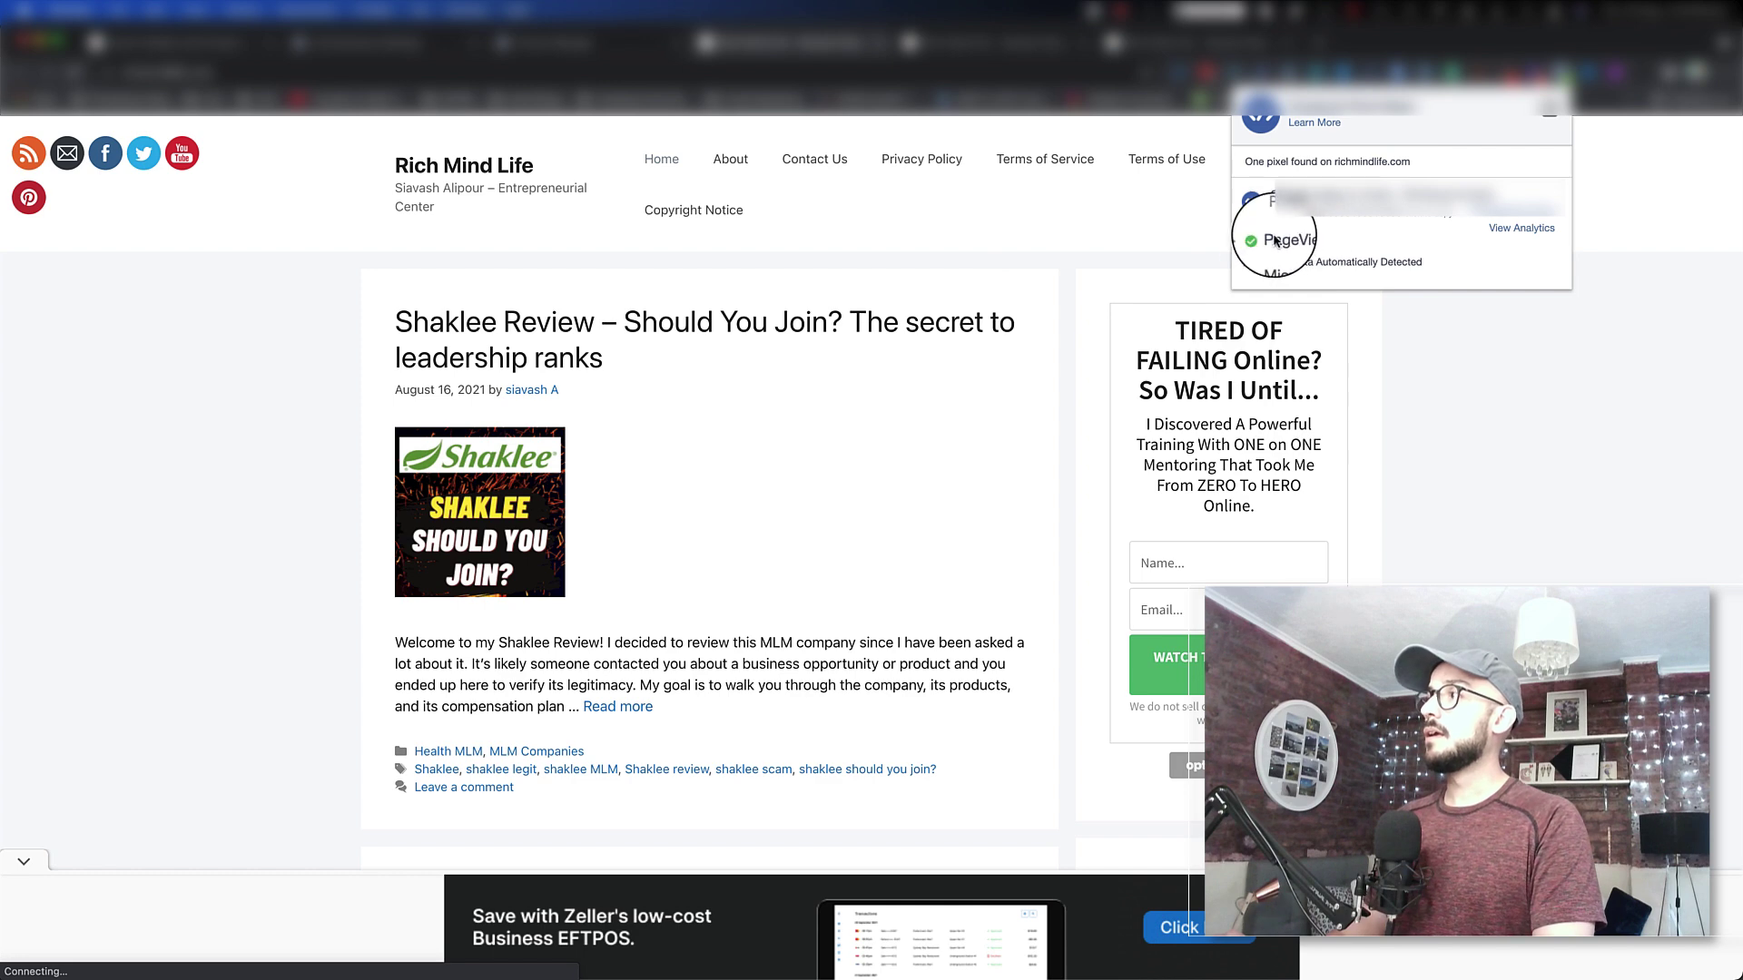
click(989, 228)
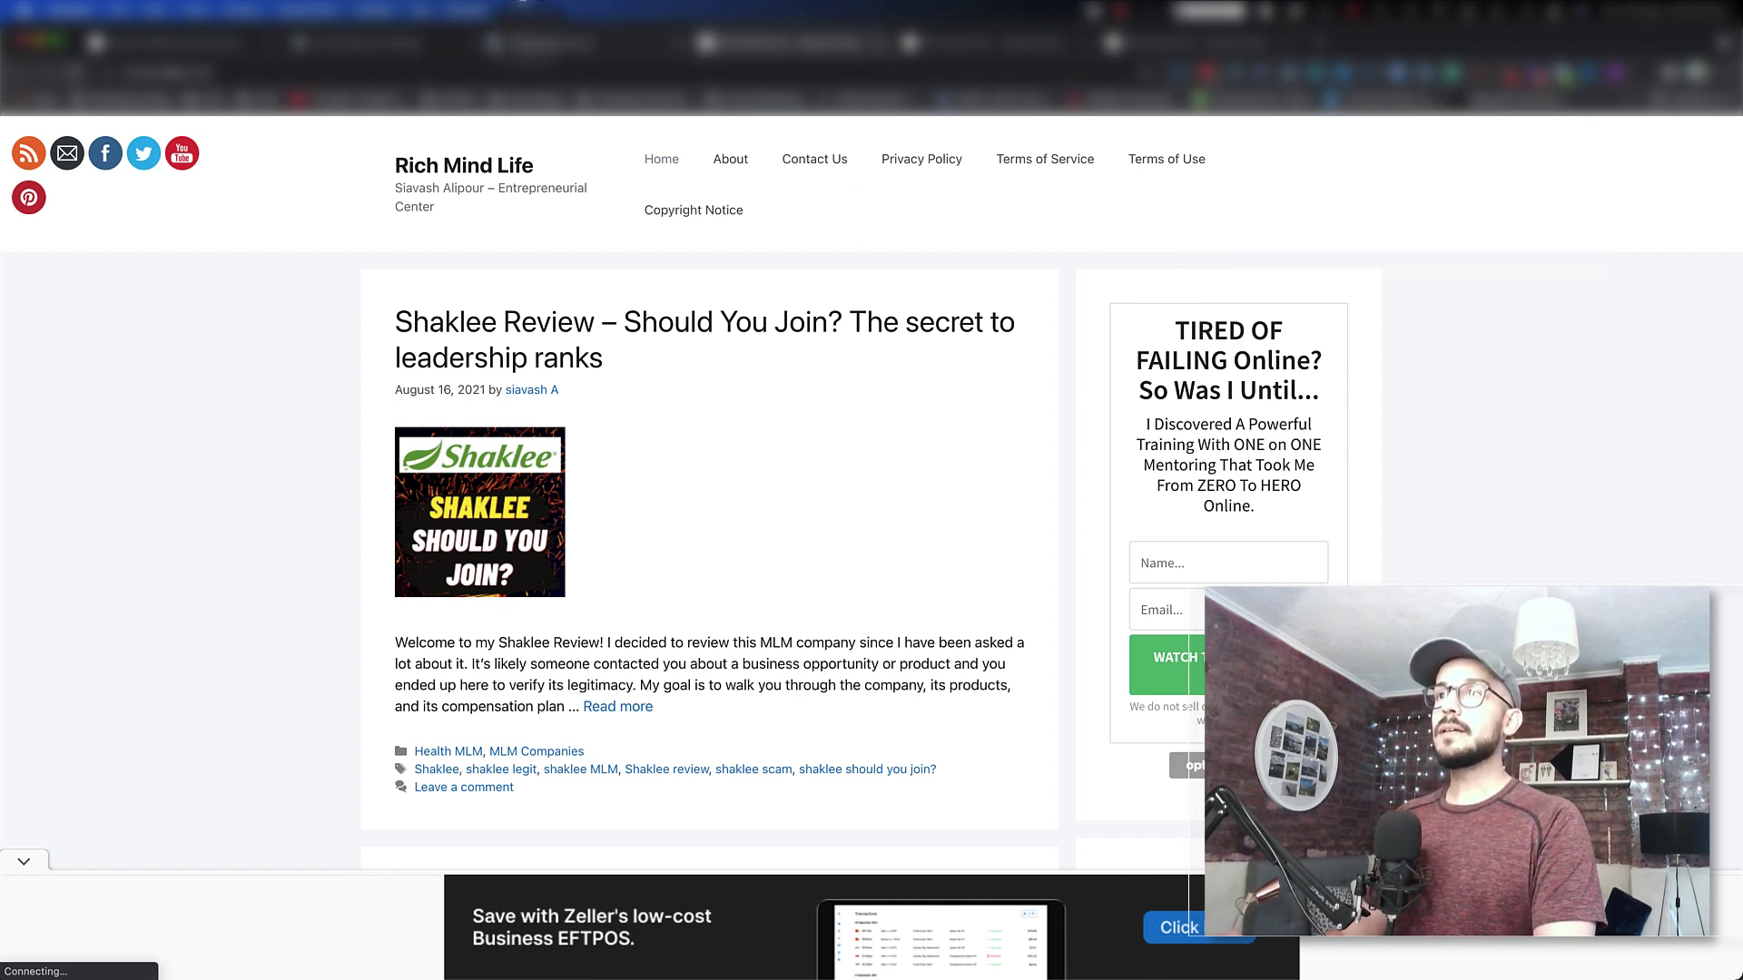
key(ctrl+Tab)
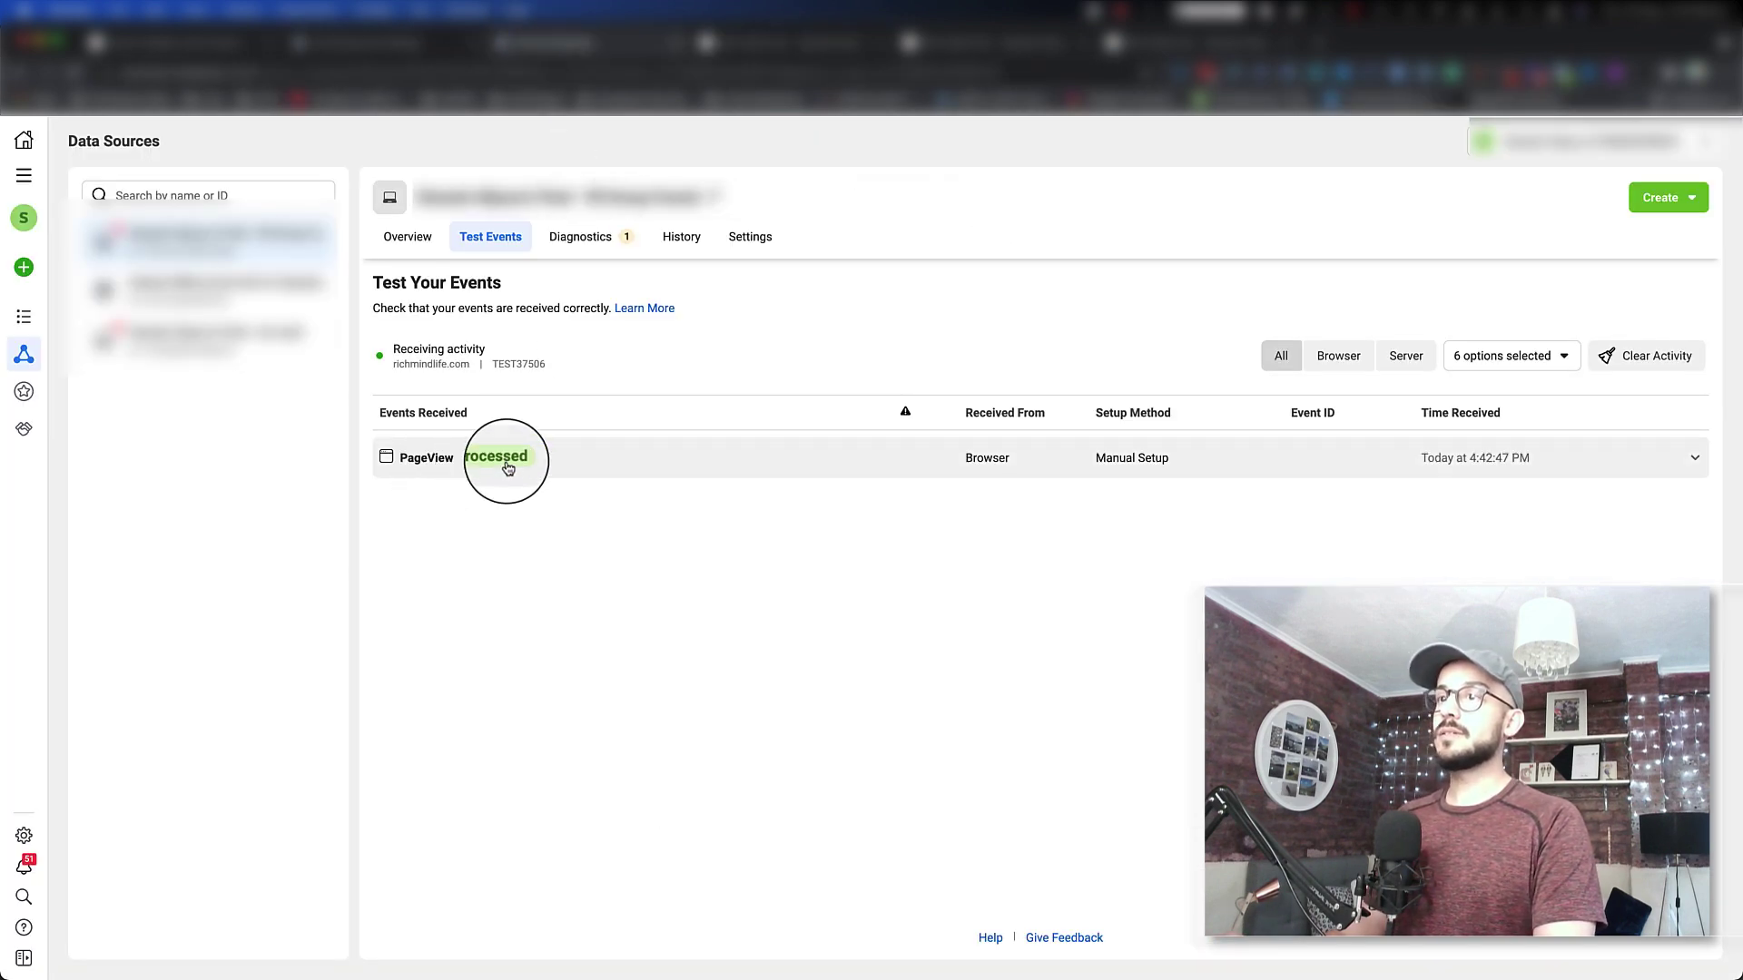